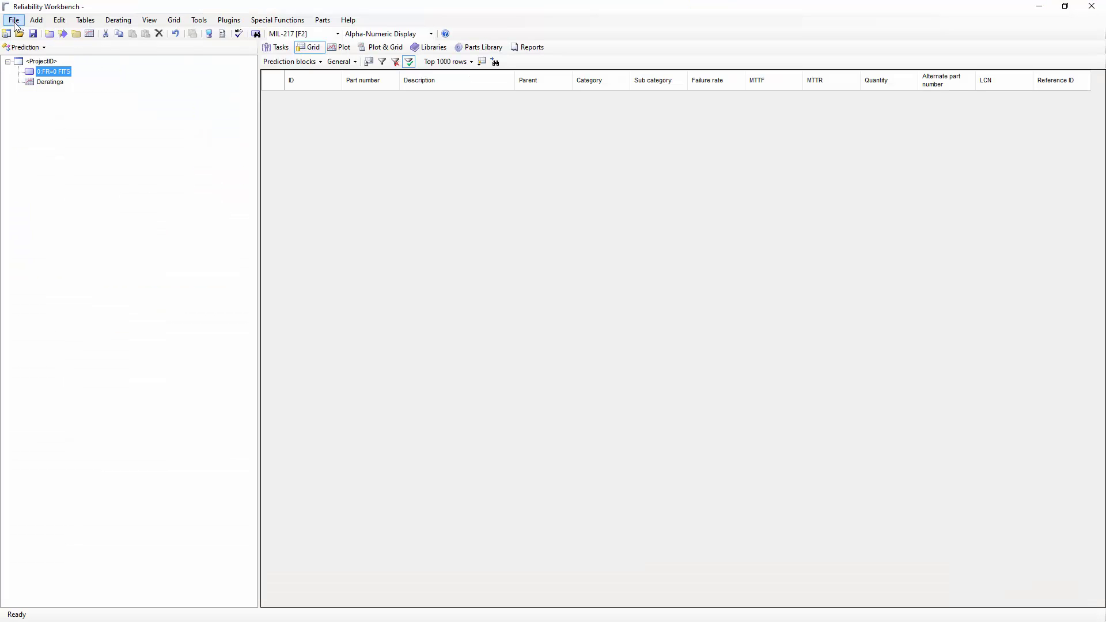
Open the Import dialog, move the source Type toward Clipboard, and switch to BOM.xlsx in Excel
{"action": "left_click", "coordinate": [14, 20]}
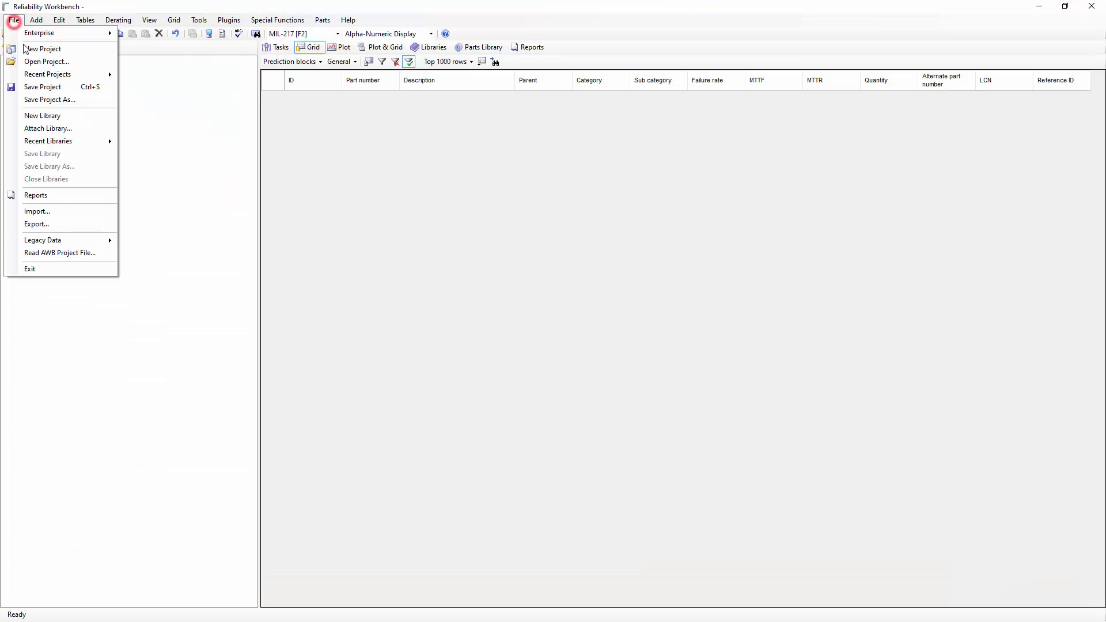
{"action": "left_click", "coordinate": [37, 212]}
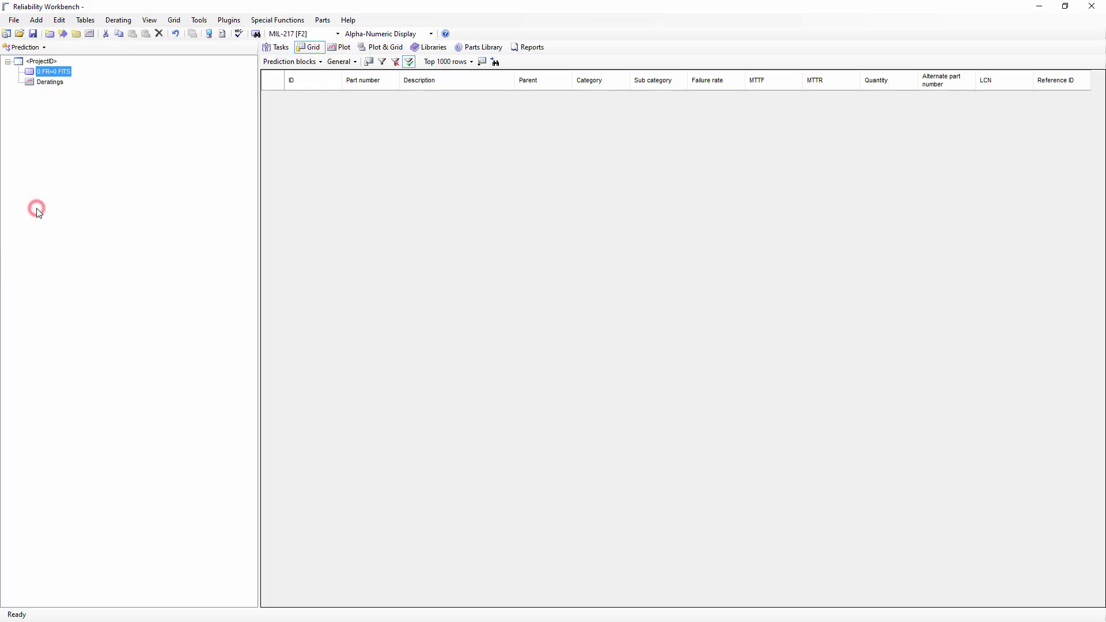
{"action": "left_click", "coordinate": [478, 230]}
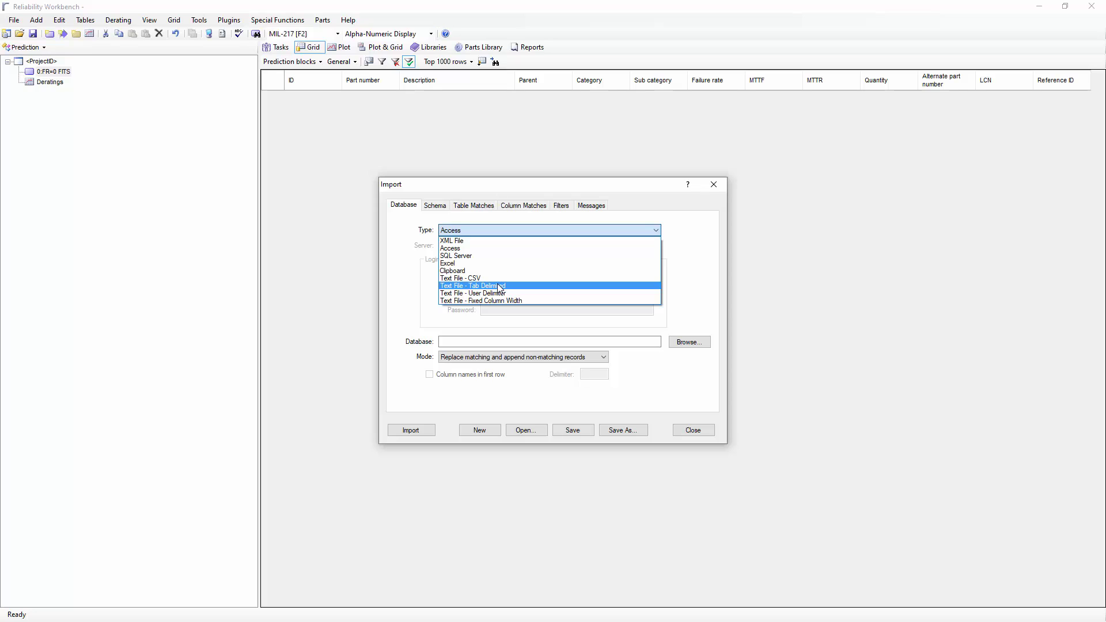
{"action": "key", "text": "Up"}
{"action": "key", "text": "Up"}
{"action": "key", "text": "alt+Tab"}
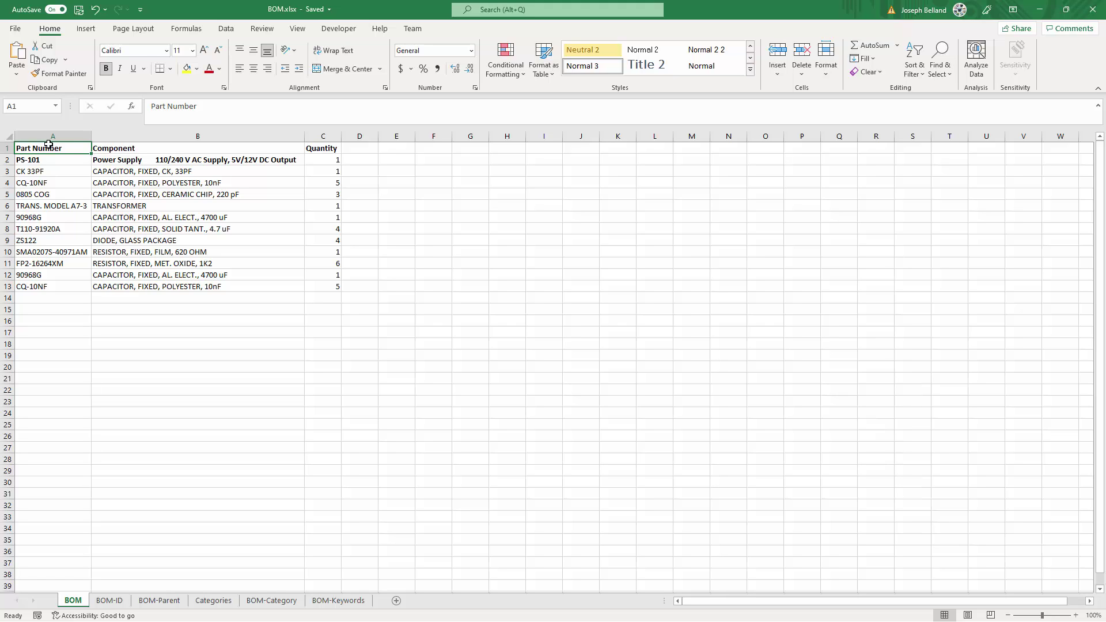
Select and copy the BOM table in A1:C13
{"action": "left_click_drag", "start_coordinate": [49, 144], "coordinate": [339, 288]}
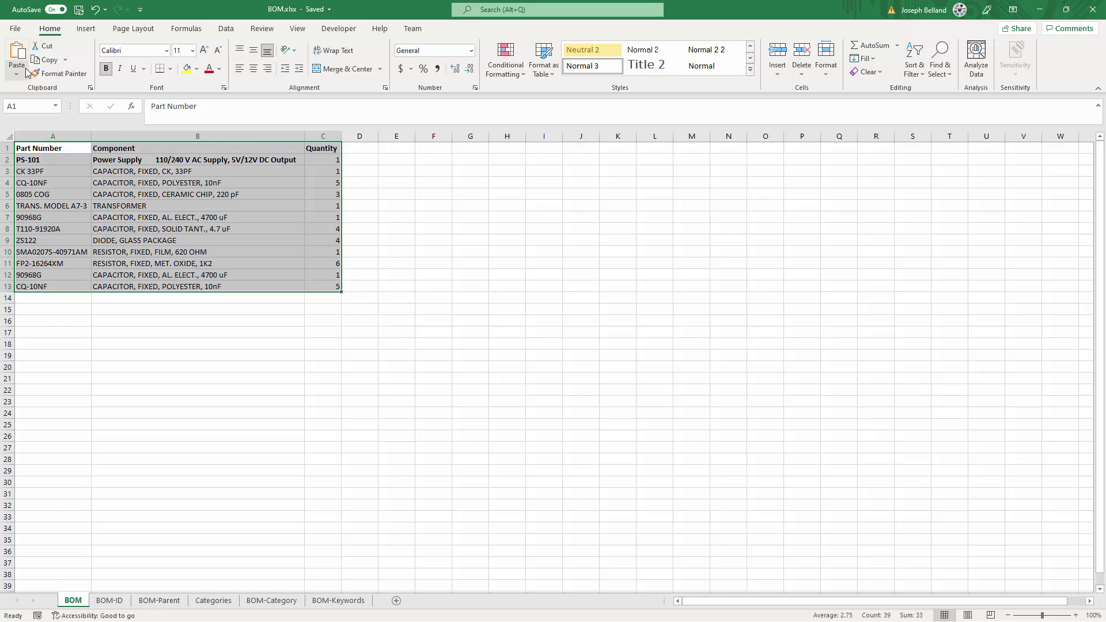
{"action": "left_click", "coordinate": [45, 61]}
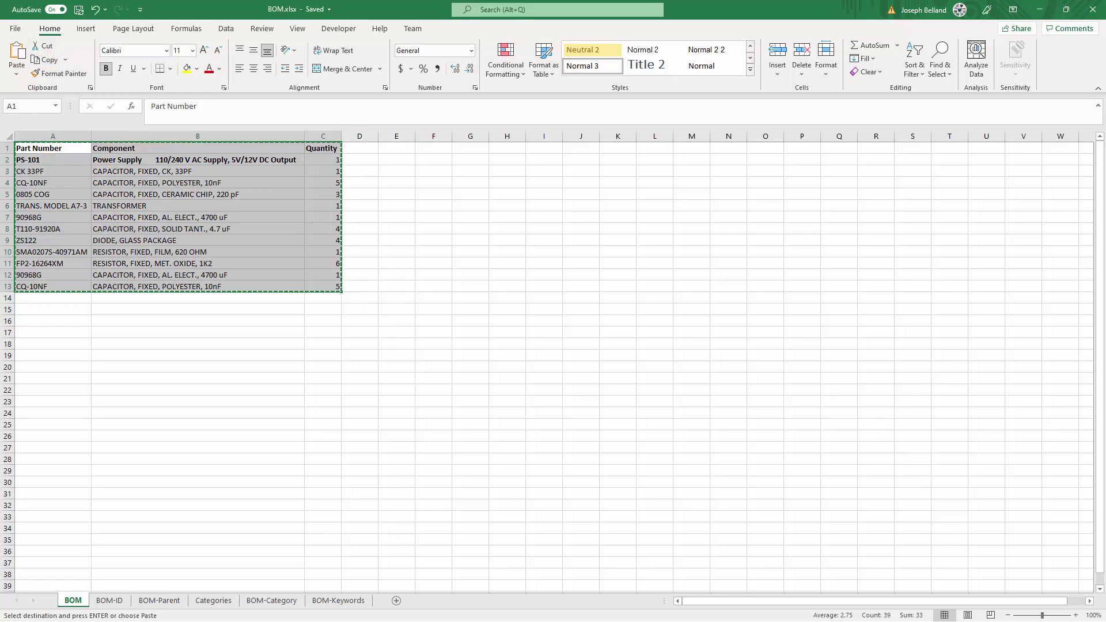
Set the import source Type to Clipboard with column names taken from the first row
{"action": "key", "text": "alt+Tab"}
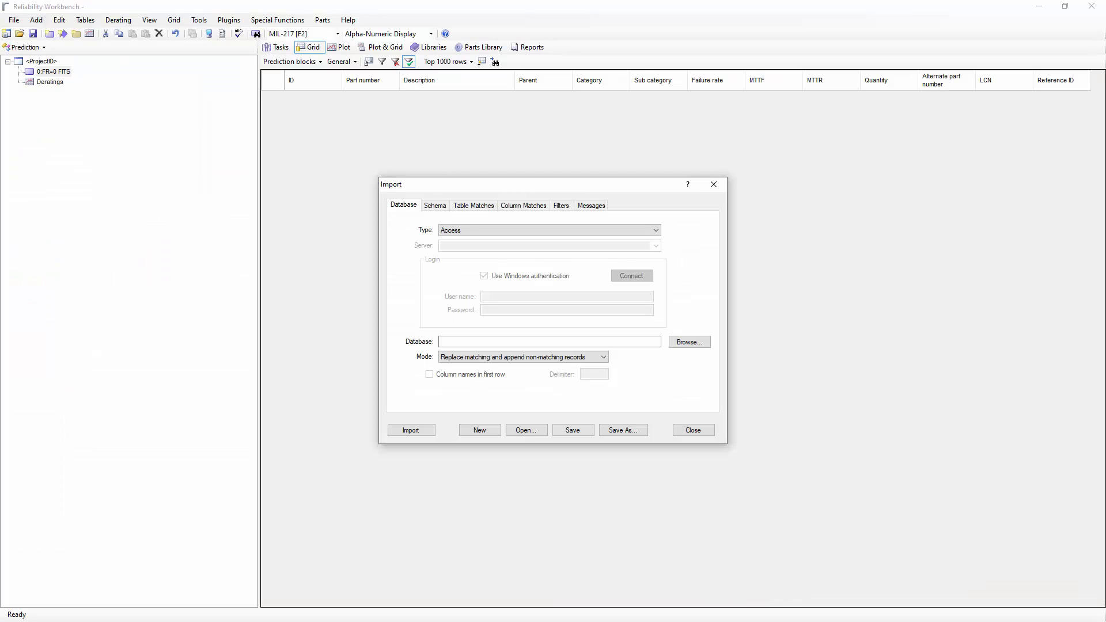
{"action": "left_click", "coordinate": [542, 231]}
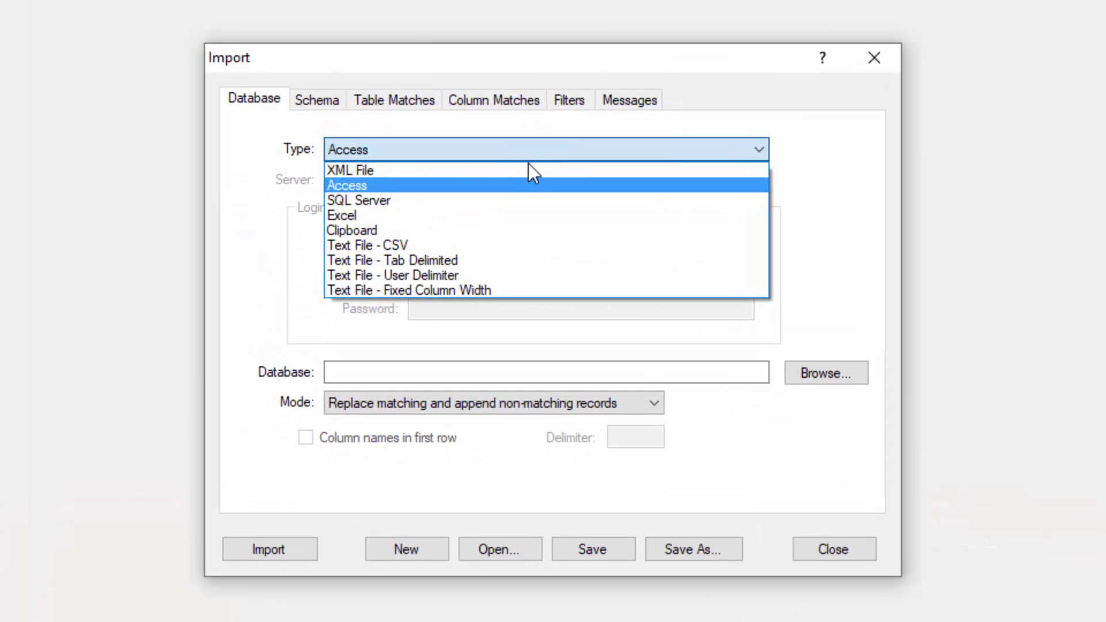
{"action": "left_click", "coordinate": [458, 230]}
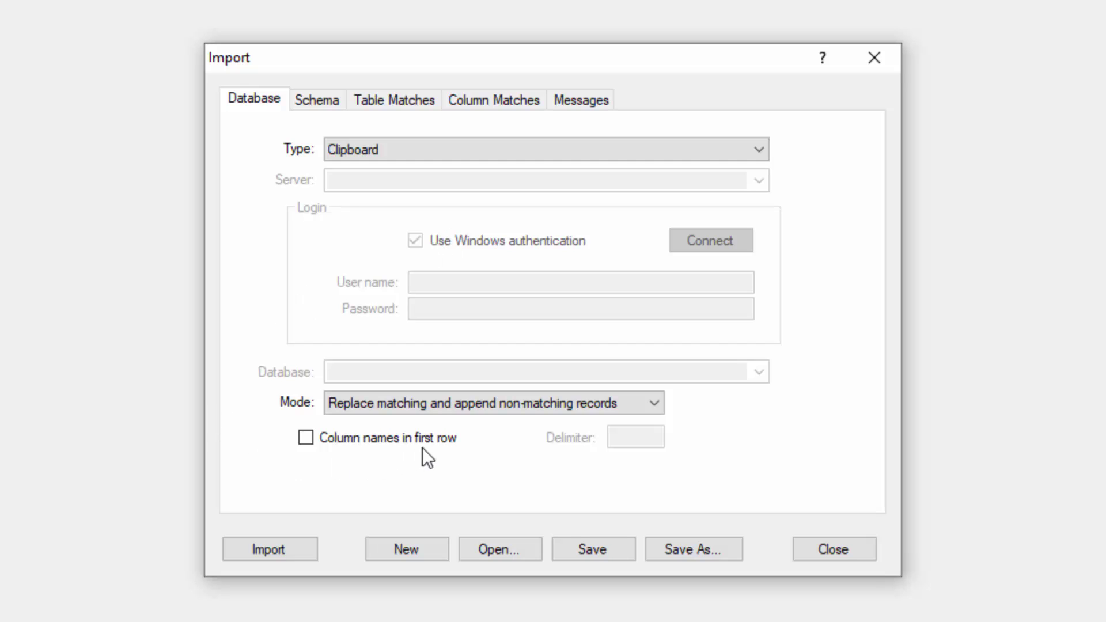
{"action": "left_click", "coordinate": [370, 445]}
Check the Schema for the Part Number, Component and Quantity fields
{"action": "left_click", "coordinate": [314, 99]}
{"action": "left_click", "coordinate": [265, 163]}
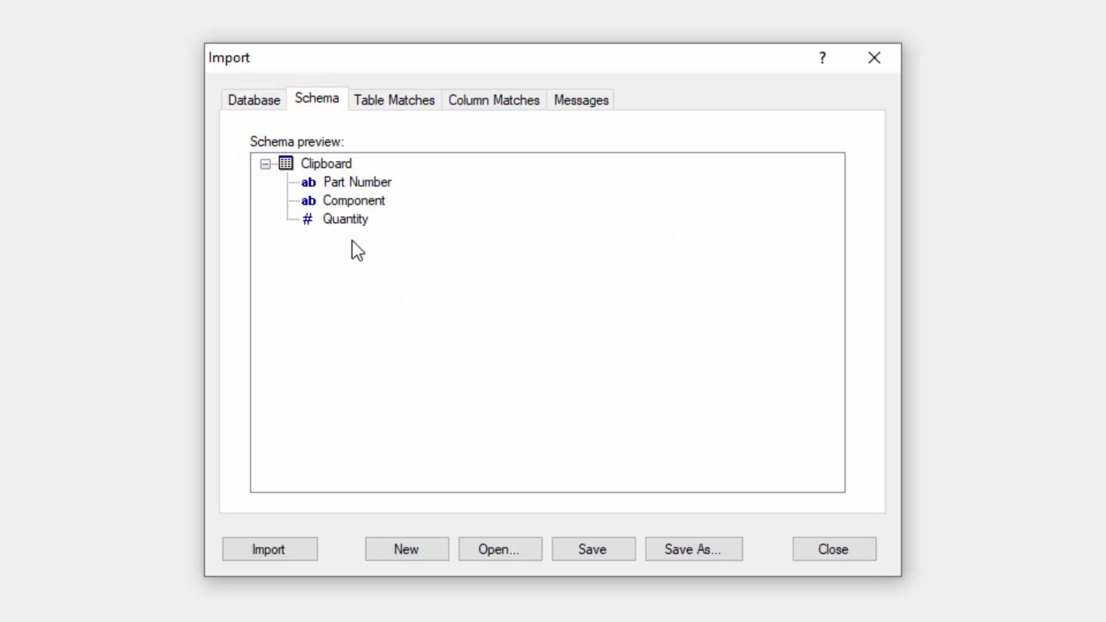
{"action": "left_click", "coordinate": [405, 107]}
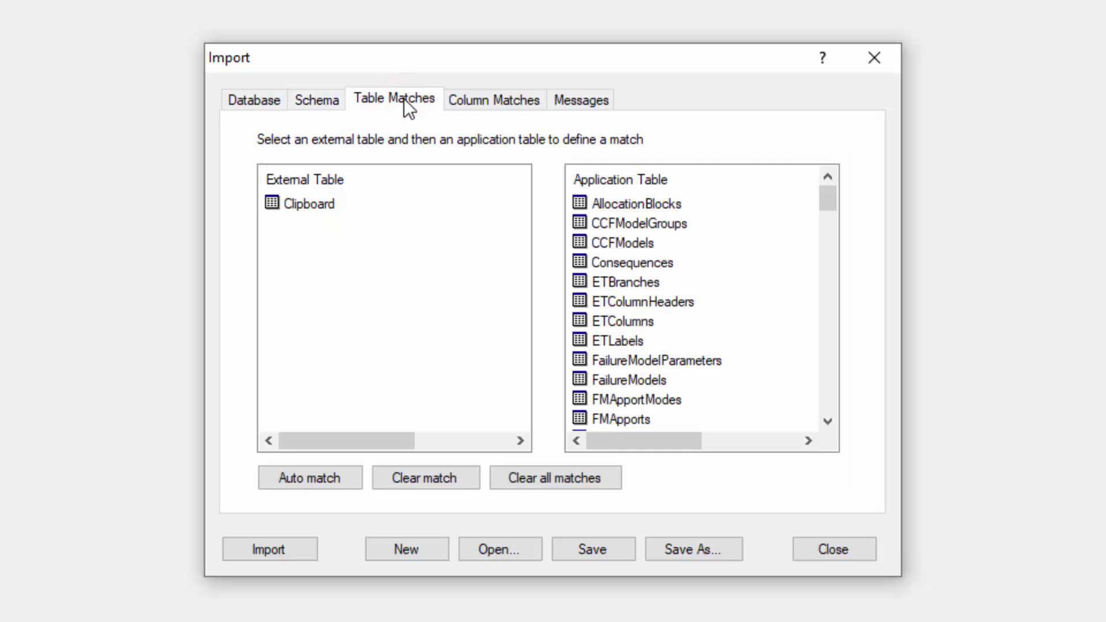
Match the Clipboard external table to the PDBlocks application table
{"action": "left_click", "coordinate": [306, 207]}
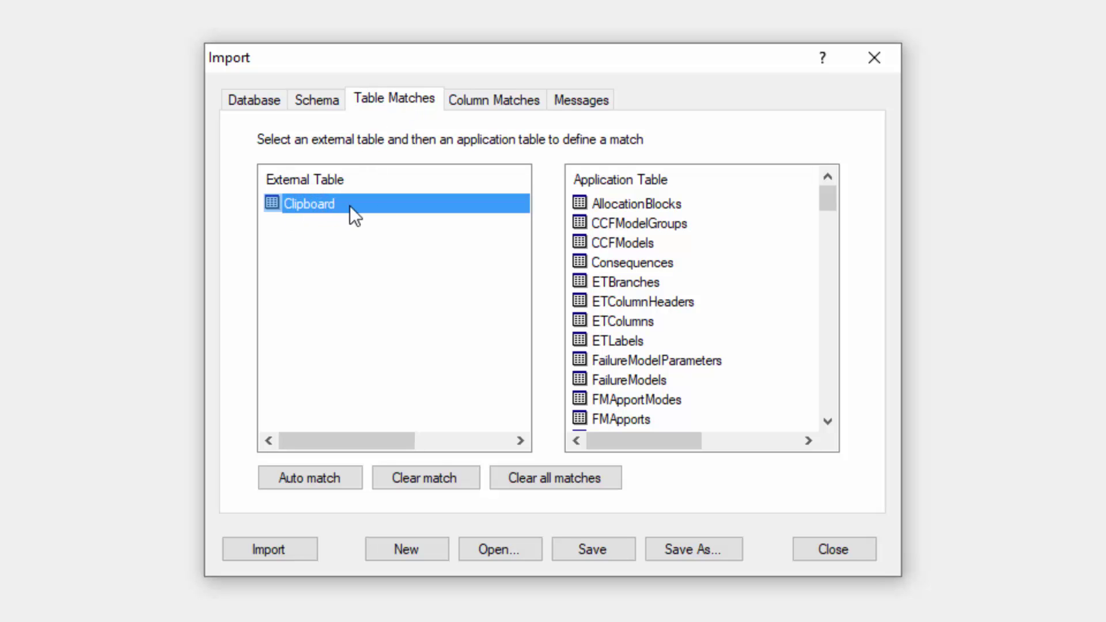
{"action": "left_click_drag", "start_coordinate": [829, 202], "coordinate": [832, 306]}
{"action": "left_click", "coordinate": [610, 263]}
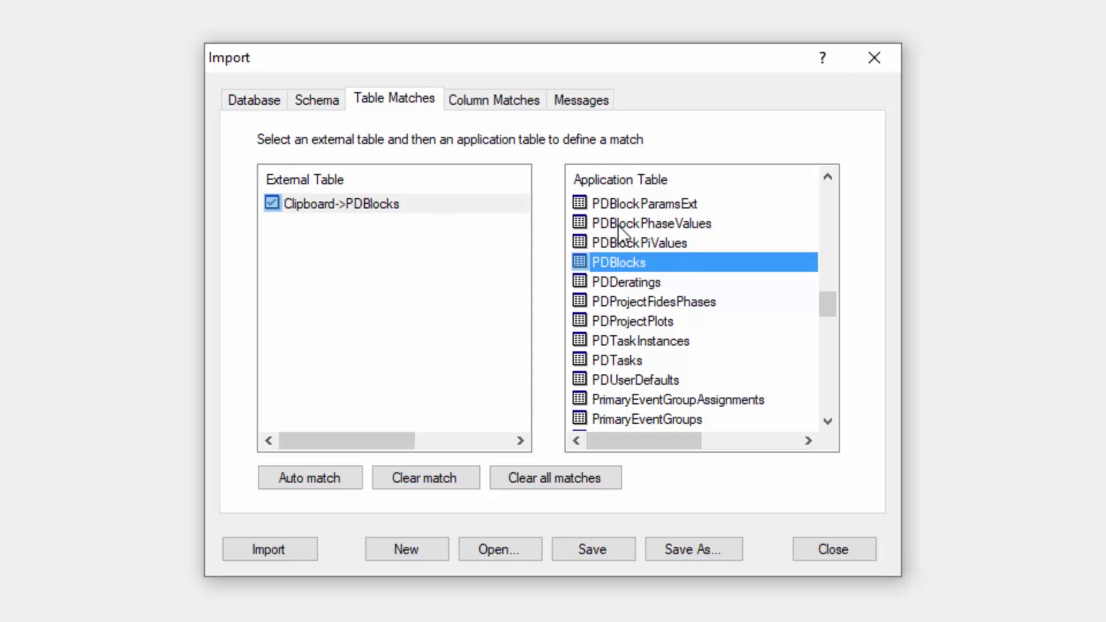
{"action": "left_click", "coordinate": [482, 102]}
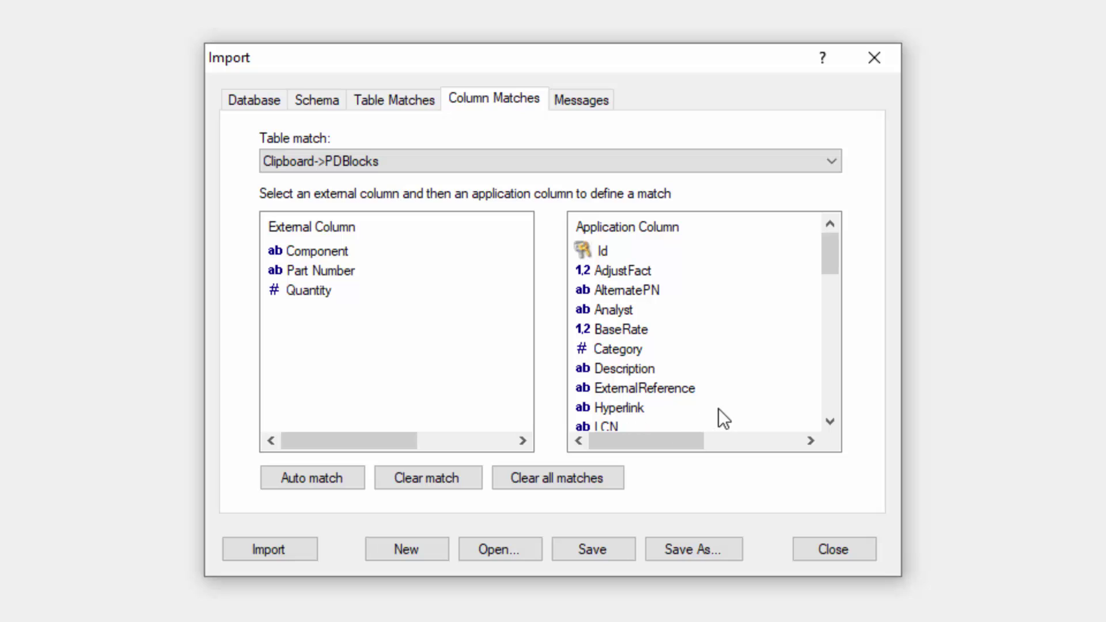
Auto-match Quantity, map Component to Description and Part Number to PartNumber, then run the import
{"action": "left_click", "coordinate": [323, 474]}
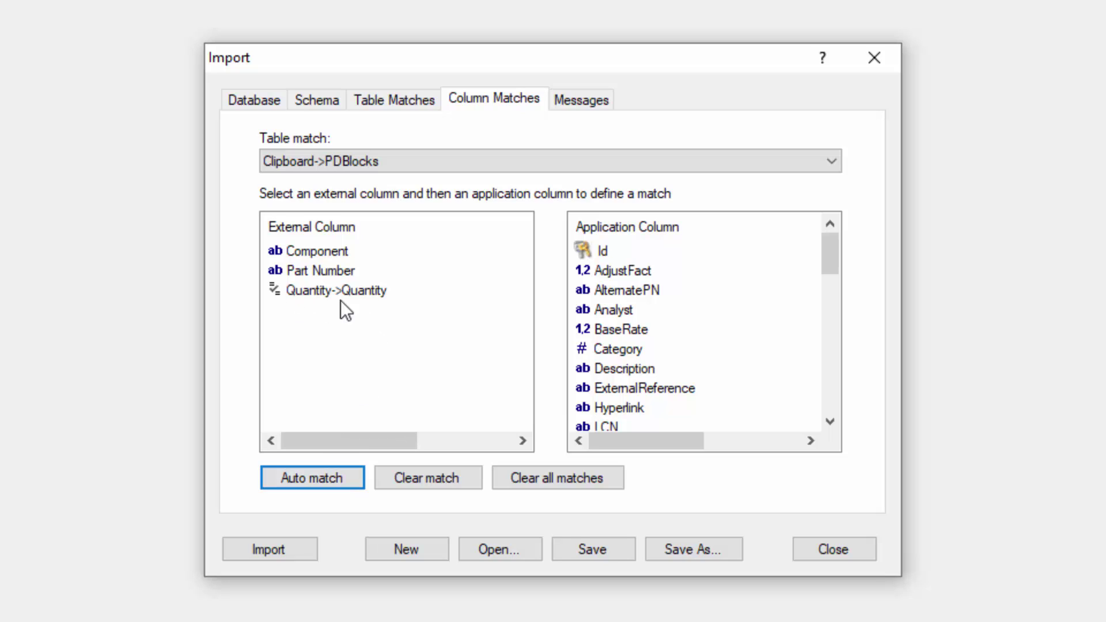
{"action": "left_click", "coordinate": [327, 254]}
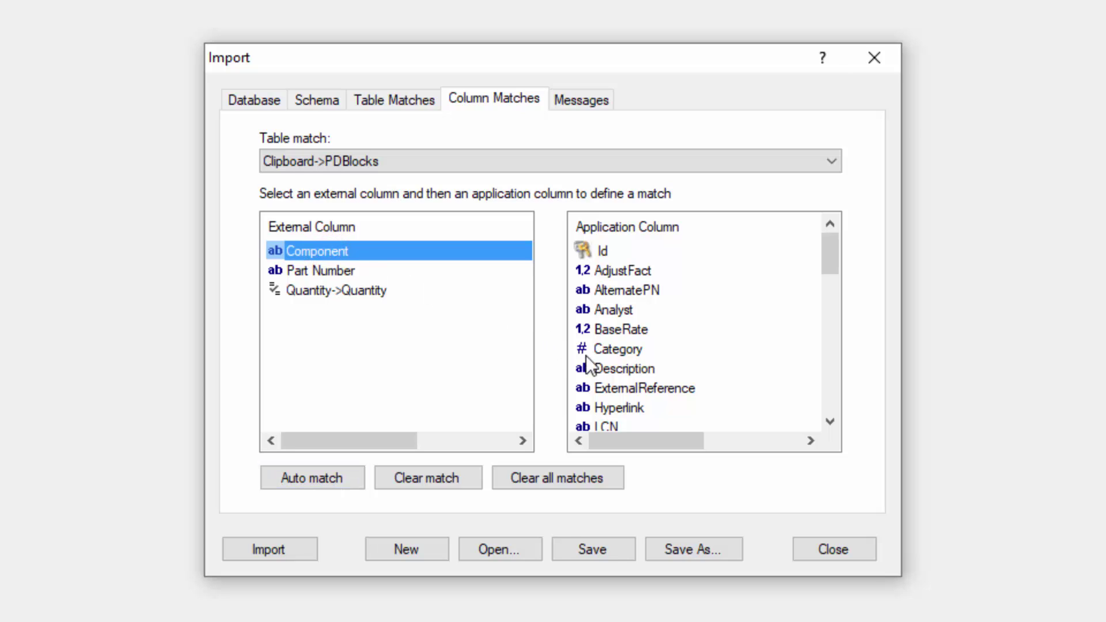
{"action": "left_click", "coordinate": [631, 370]}
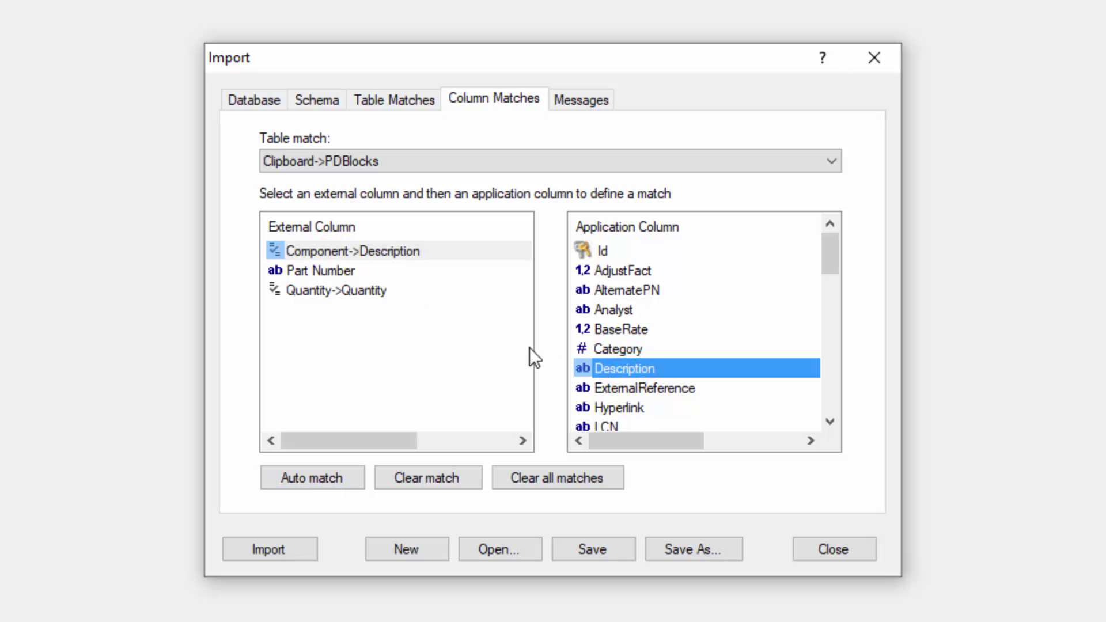
{"action": "left_click", "coordinate": [309, 275]}
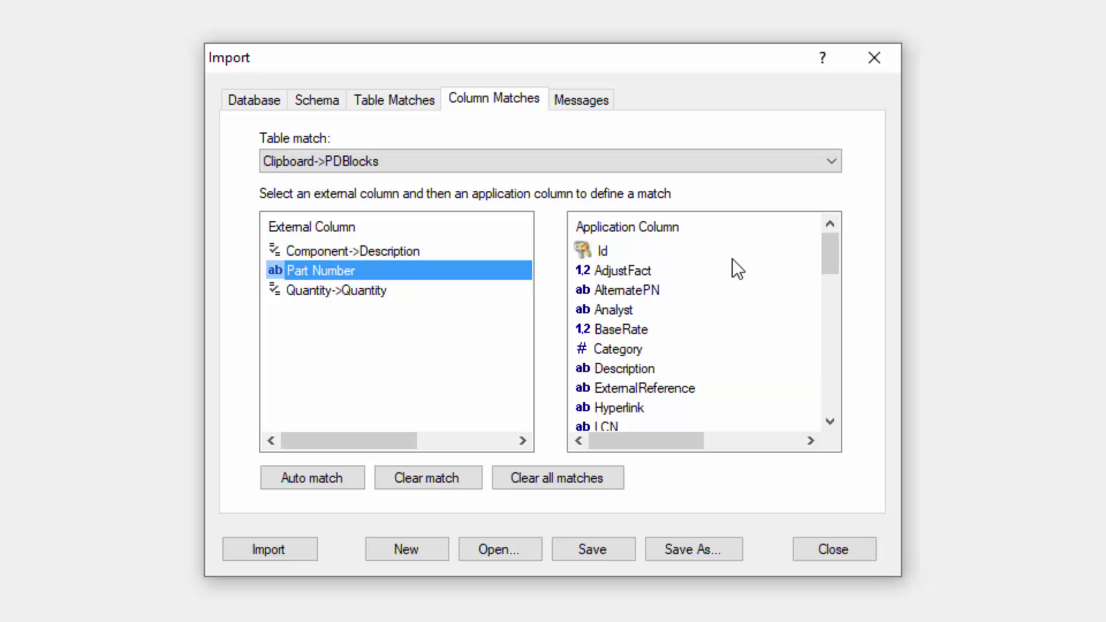
{"action": "left_click_drag", "start_coordinate": [835, 254], "coordinate": [832, 385]}
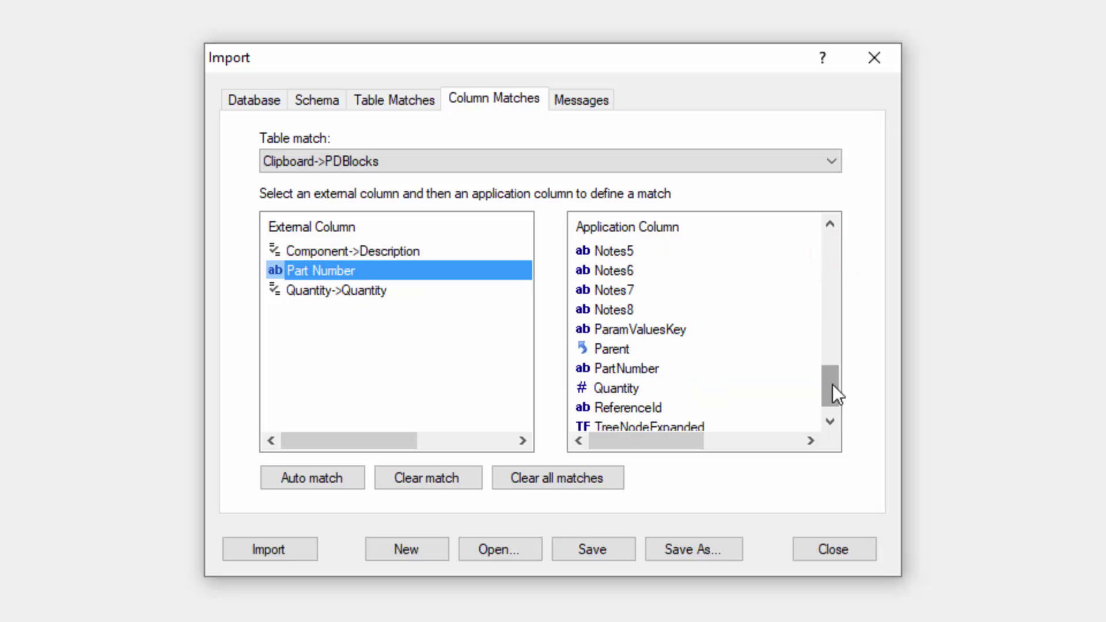
{"action": "left_click", "coordinate": [655, 370]}
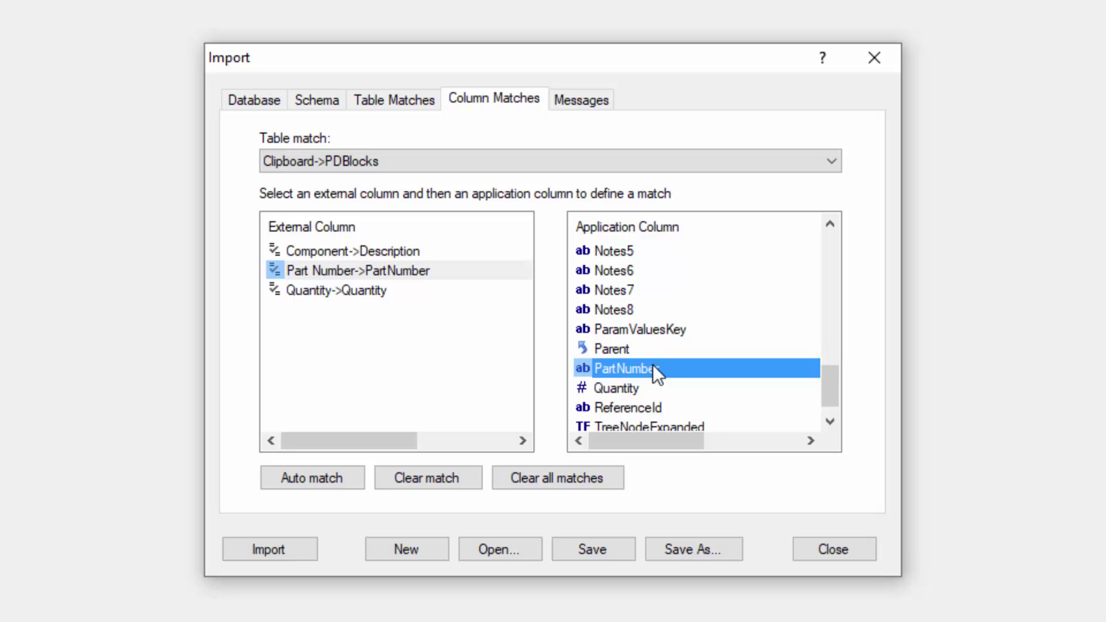
{"action": "left_click", "coordinate": [284, 546]}
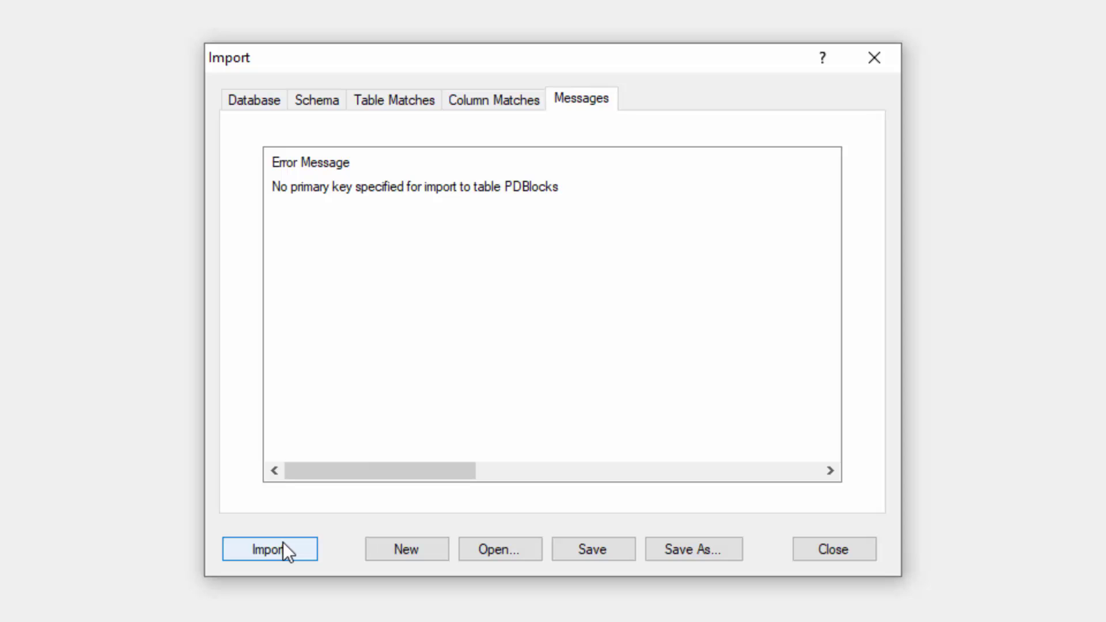
After the PDBlocks no-primary-key error, go back and review the column mappings
{"action": "left_click", "coordinate": [486, 98]}
{"action": "left_click_drag", "start_coordinate": [830, 389], "coordinate": [832, 248]}
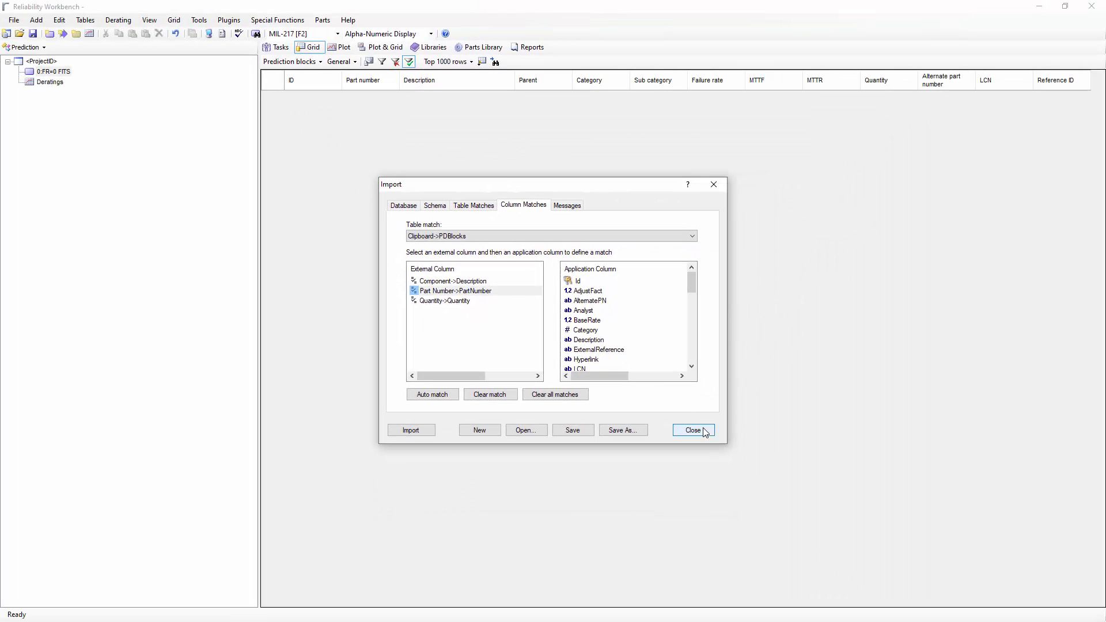
Close the import without saving settings, then confirm a new block with a blank ID is refused
{"action": "left_click", "coordinate": [705, 433]}
{"action": "left_click", "coordinate": [585, 355]}
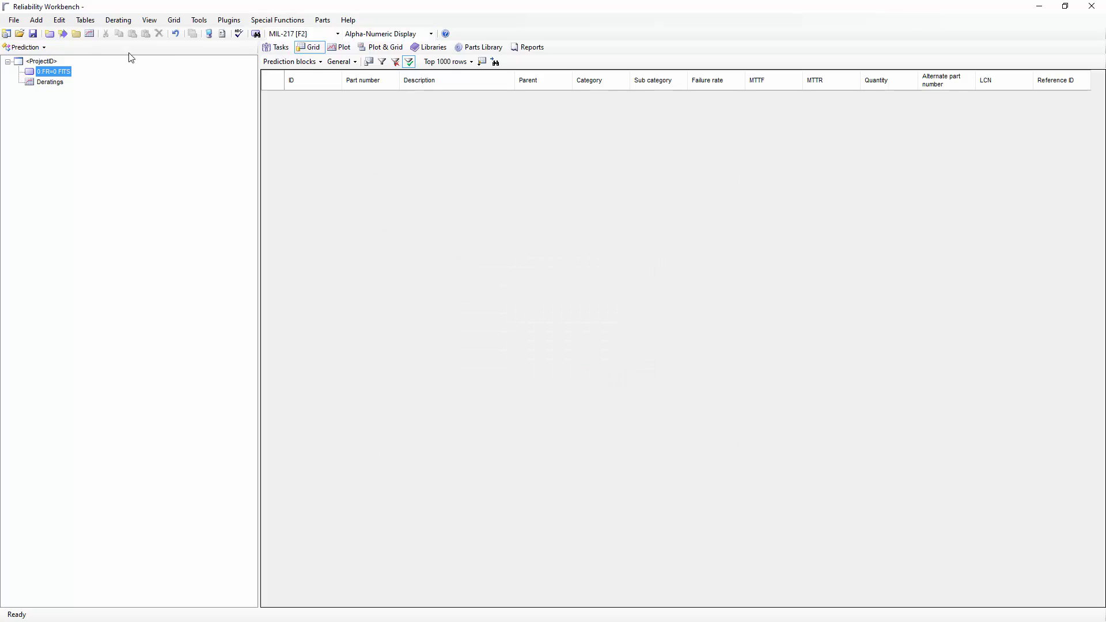
{"action": "left_click", "coordinate": [76, 35]}
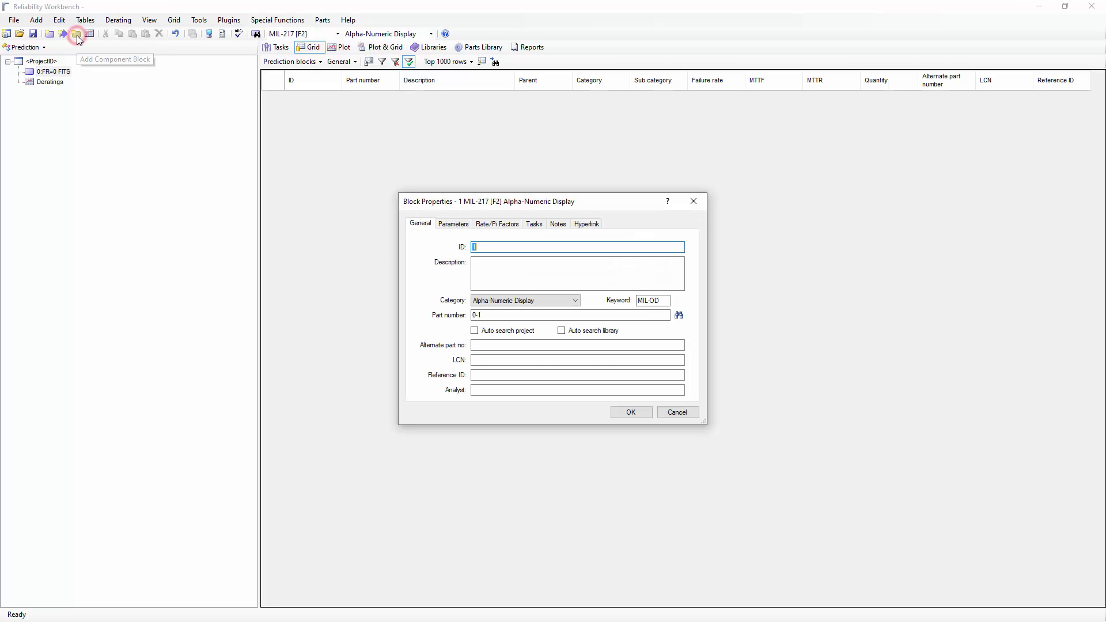
{"action": "left_click", "coordinate": [492, 249]}
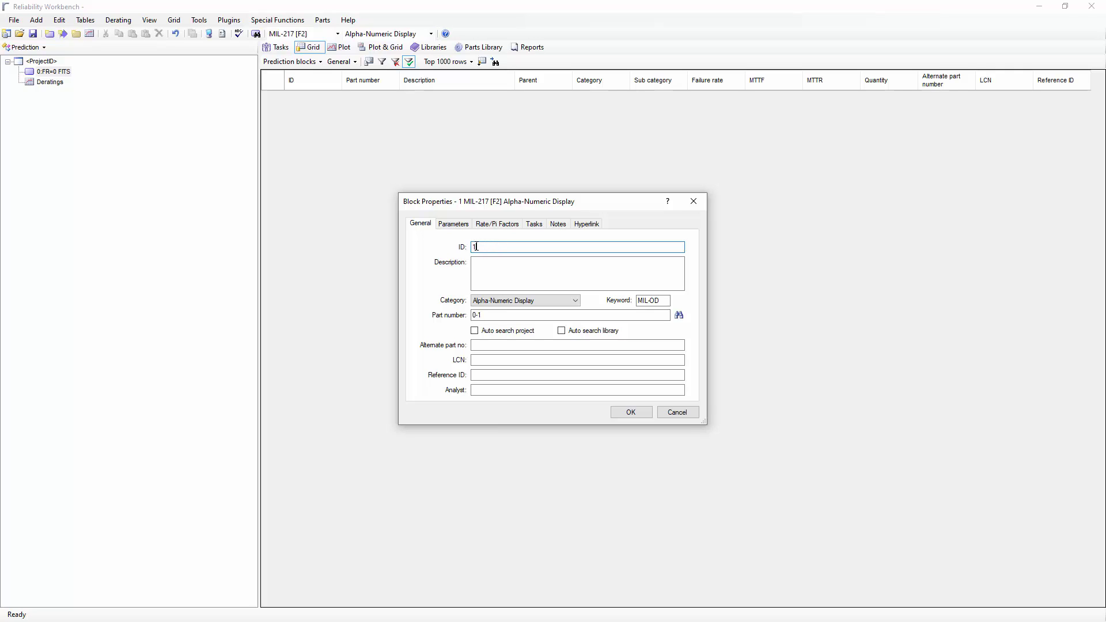
{"action": "left_click", "coordinate": [487, 249]}
{"action": "key", "text": "BackSpace"}
{"action": "left_click", "coordinate": [631, 412]}
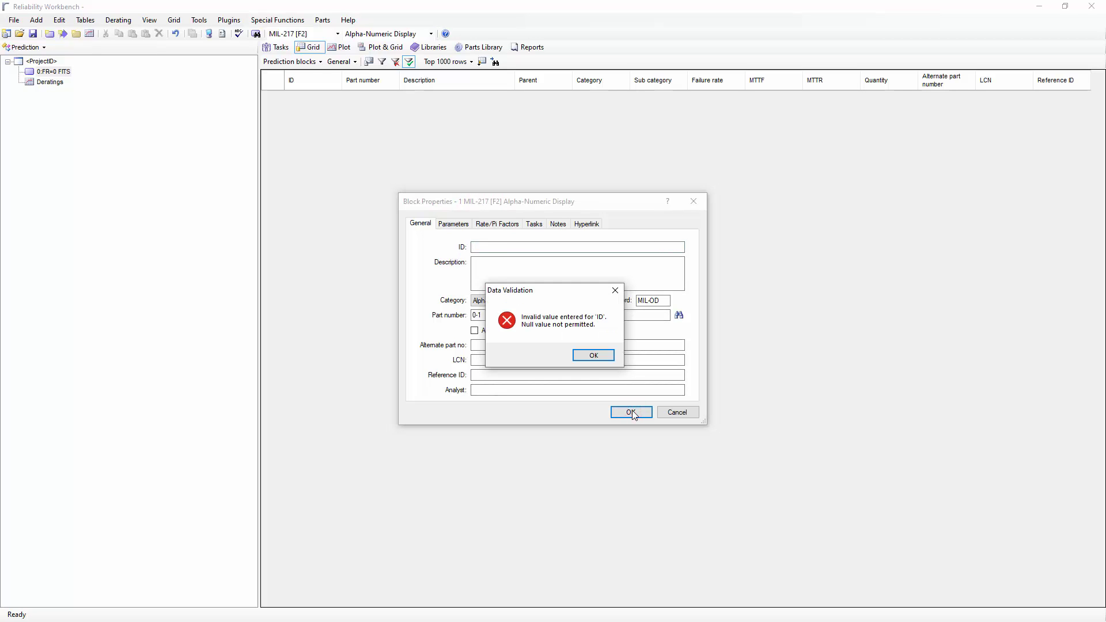
{"action": "left_click", "coordinate": [599, 357]}
{"action": "left_click", "coordinate": [679, 414]}
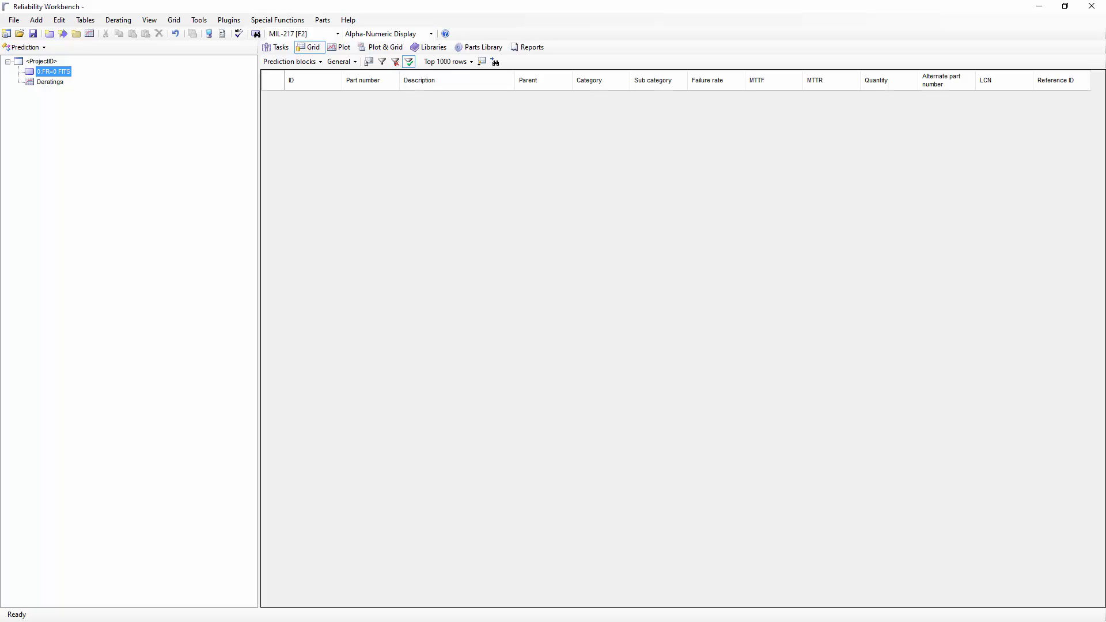
In Excel, insert a blank column before the Part Number column
{"action": "key", "text": "alt+Tab"}
{"action": "key", "text": "ctrl+a"}
{"action": "key", "text": "ctrl+c"}
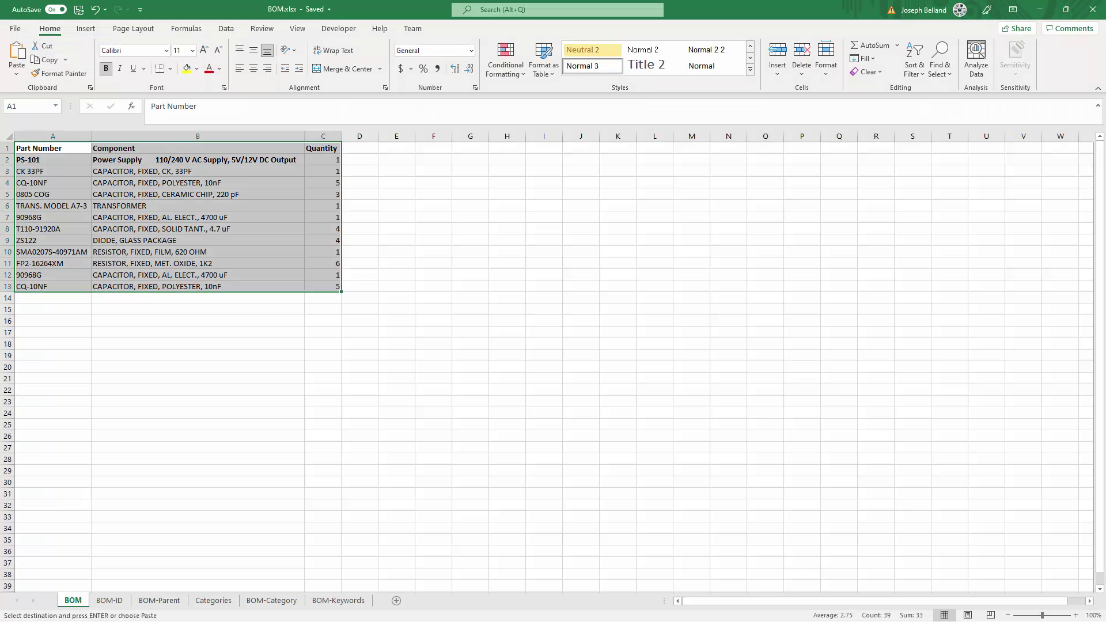
{"action": "left_click", "coordinate": [57, 151]}
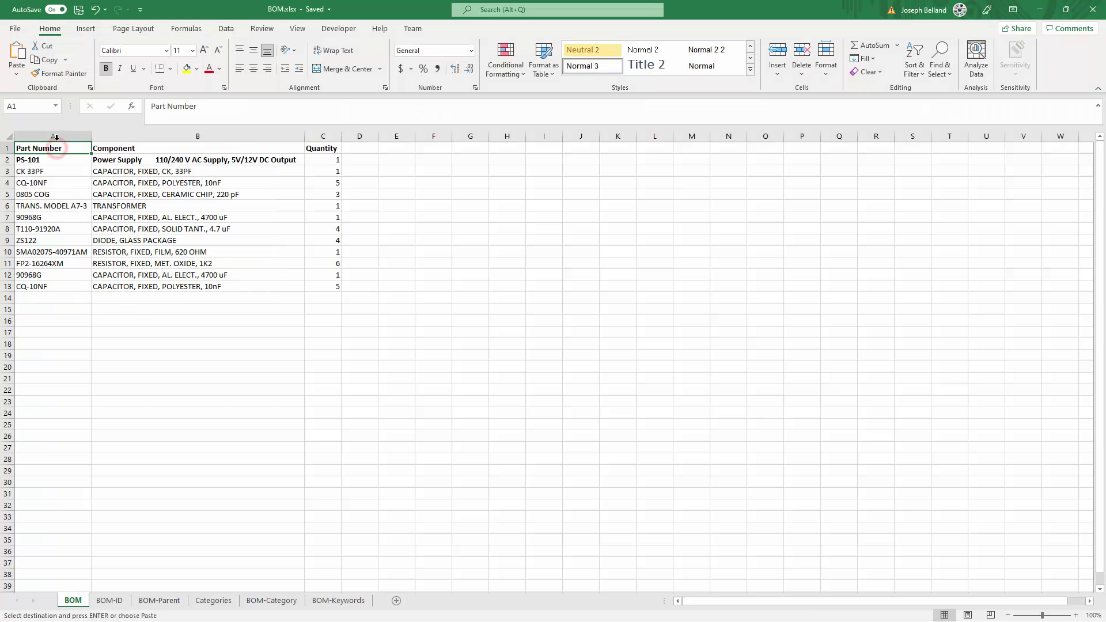
{"action": "left_click", "coordinate": [56, 137]}
{"action": "right_click", "coordinate": [55, 137]}
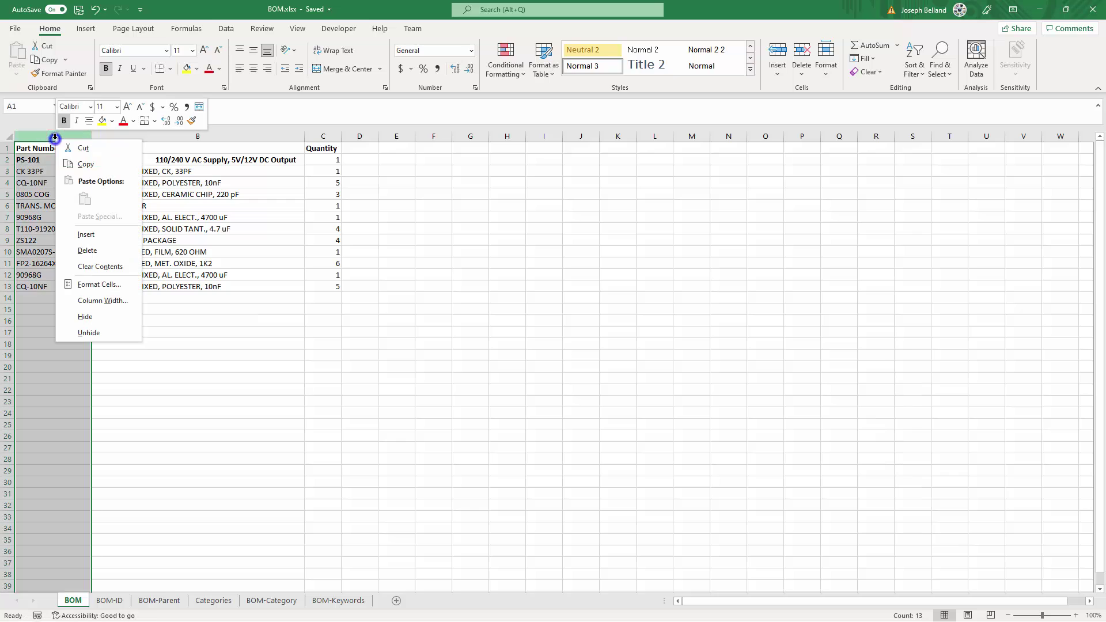
{"action": "left_click", "coordinate": [87, 233]}
Head the new column 'ID' and fill it with IDs 1 to 12
{"action": "left_click", "coordinate": [39, 148]}
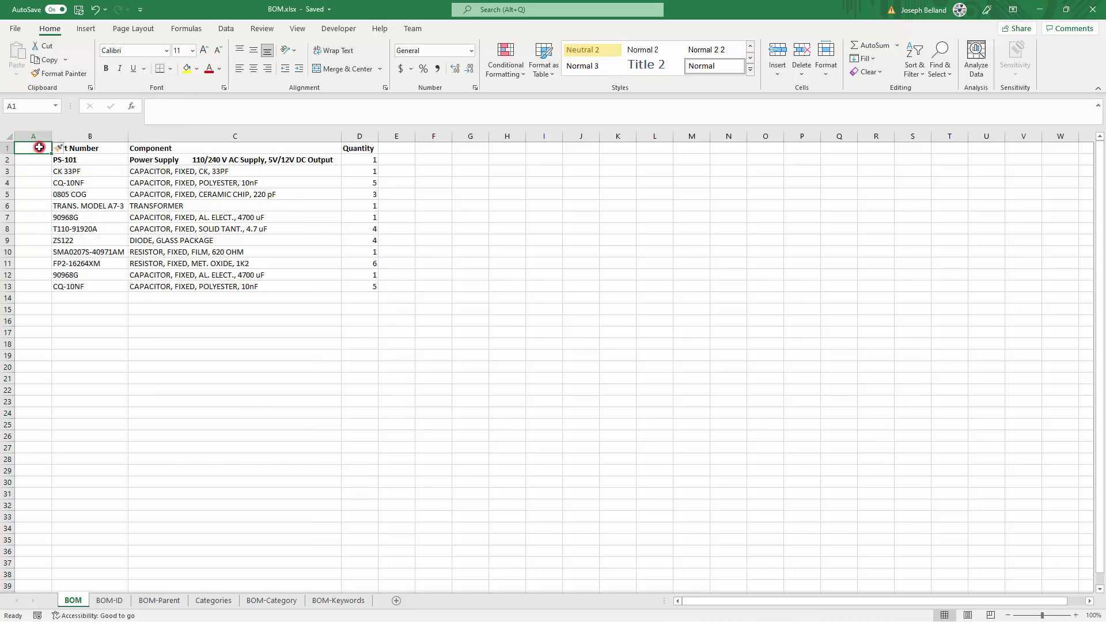
{"action": "type", "text": "ID"}
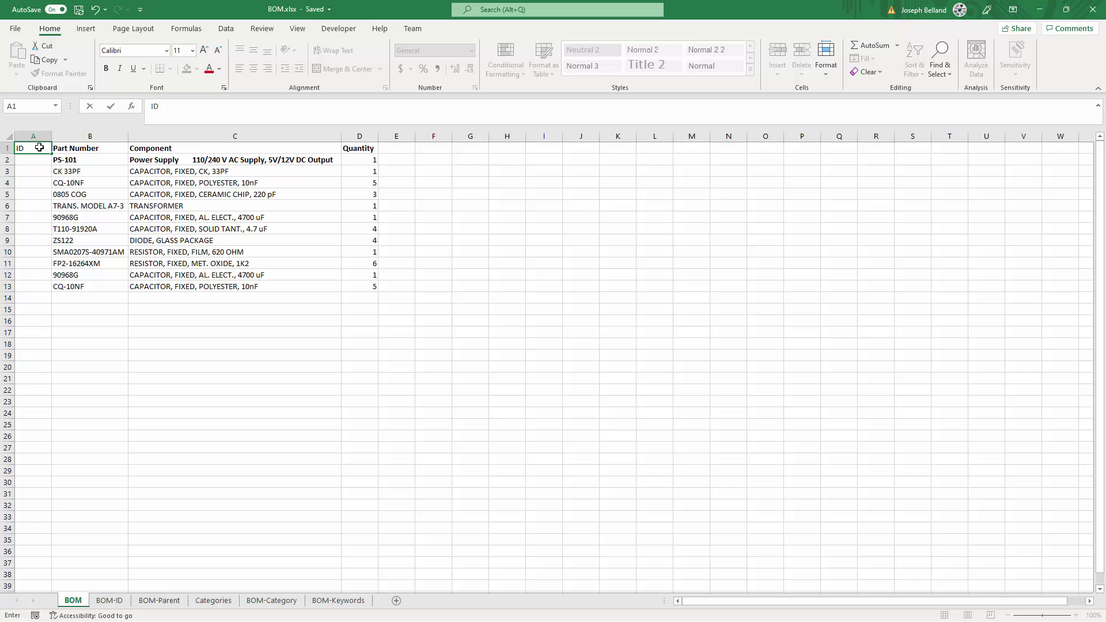
{"action": "key", "text": "Return"}
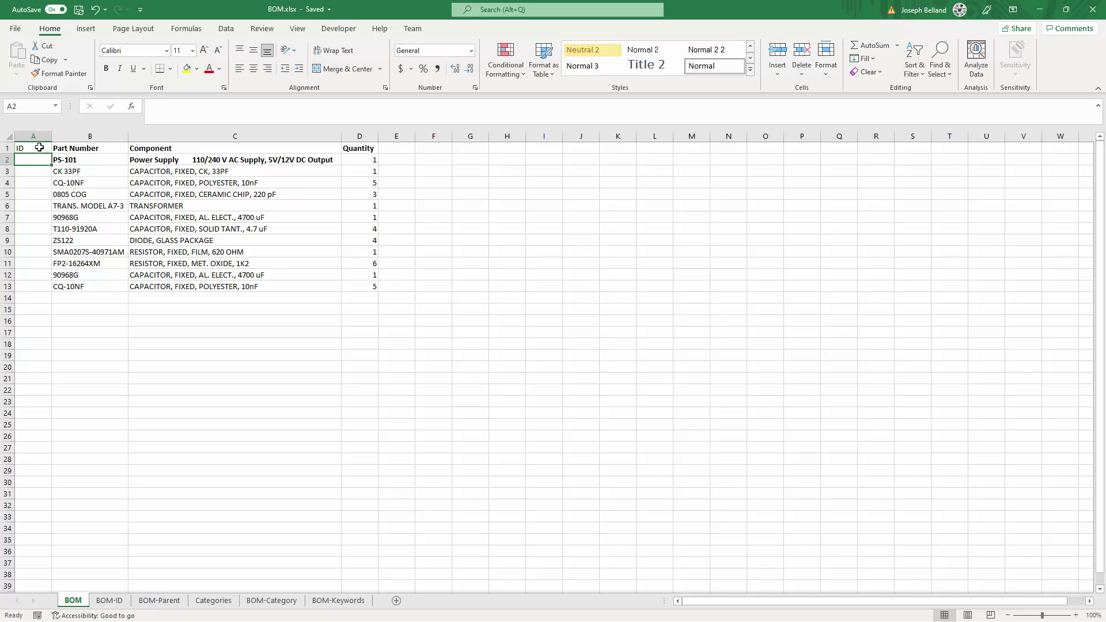
{"action": "type", "text": "1"}
{"action": "key", "text": "Return"}
{"action": "type", "text": "2"}
{"action": "key", "text": "Return"}
{"action": "left_click_drag", "start_coordinate": [45, 160], "coordinate": [46, 171]}
{"action": "double_click", "coordinate": [52, 176]}
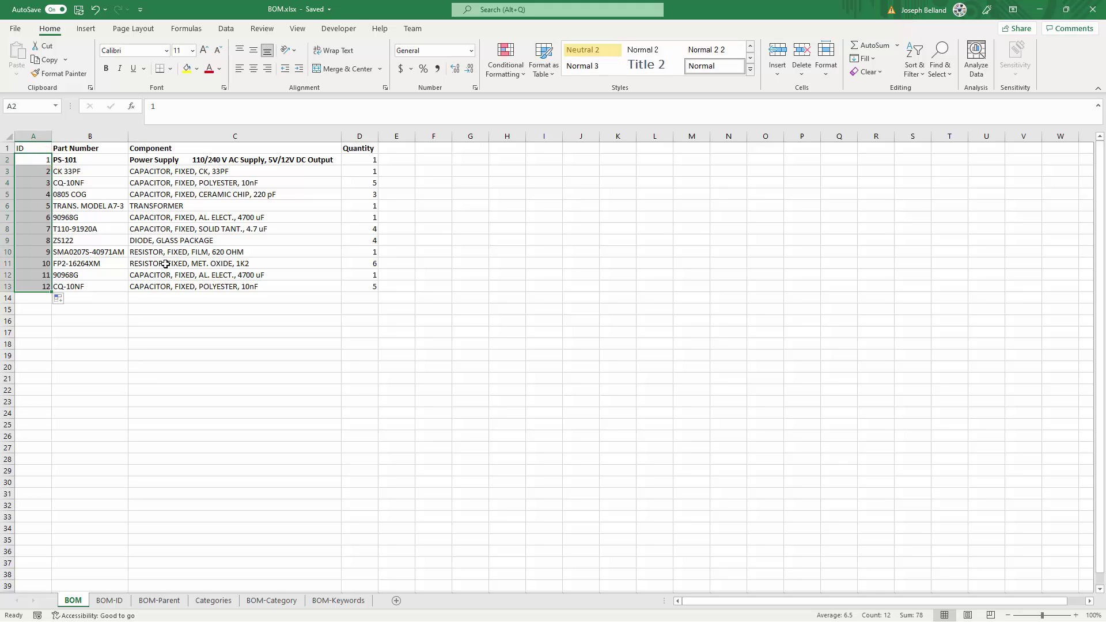
Rename the headers to 'PartNumber' and 'Description'
{"action": "left_click", "coordinate": [92, 148]}
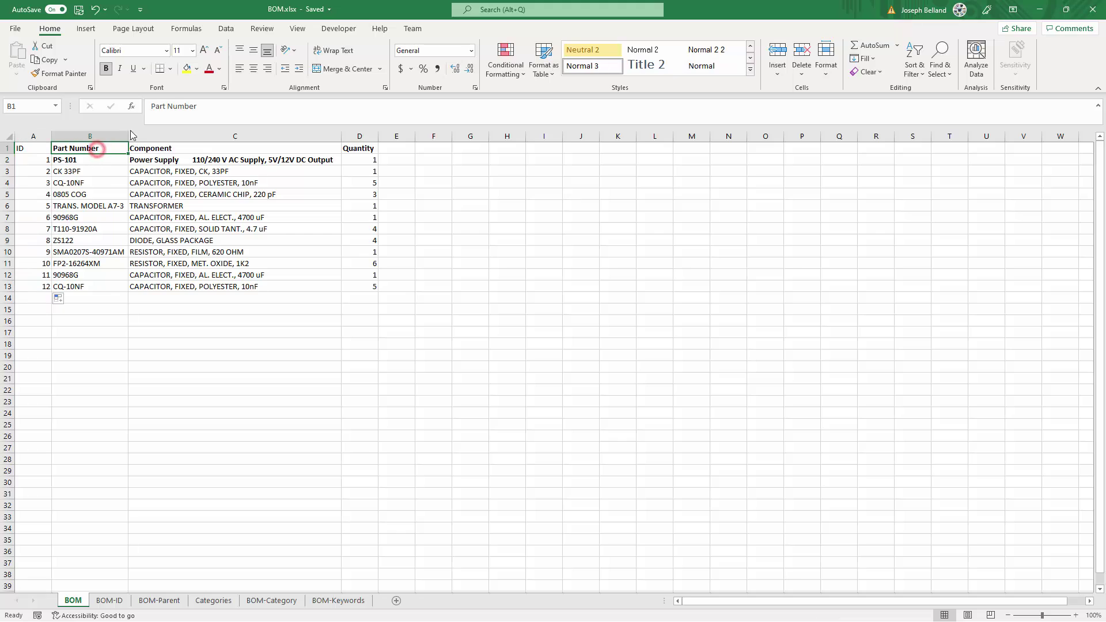
{"action": "left_click", "coordinate": [167, 107]}
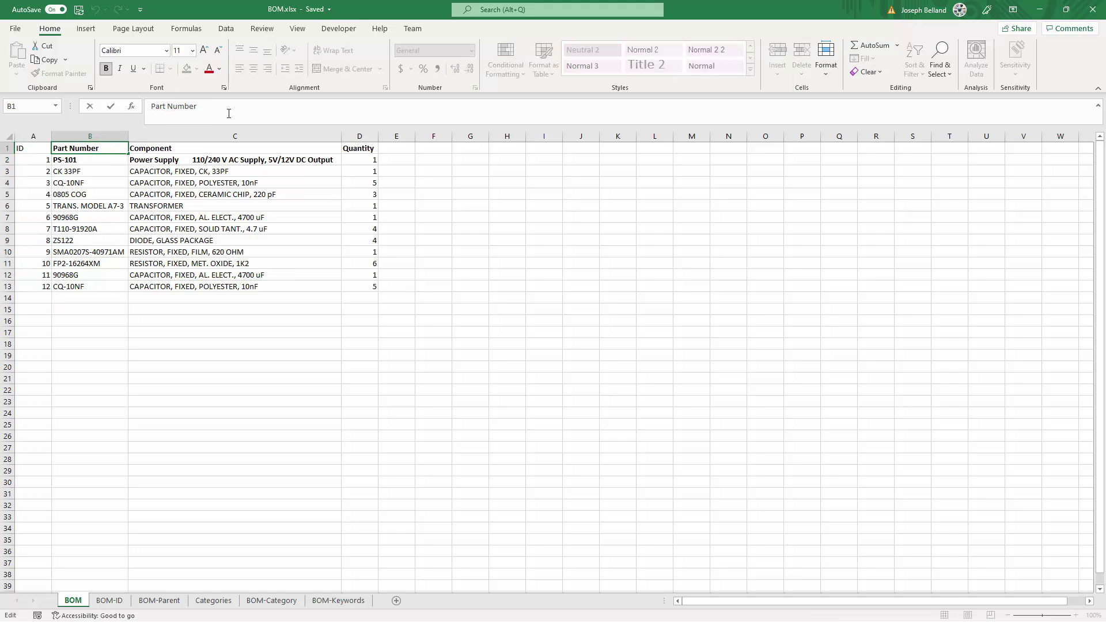
{"action": "key", "text": "BackSpace"}
{"action": "left_click", "coordinate": [173, 148]}
{"action": "type", "text": "Description"}
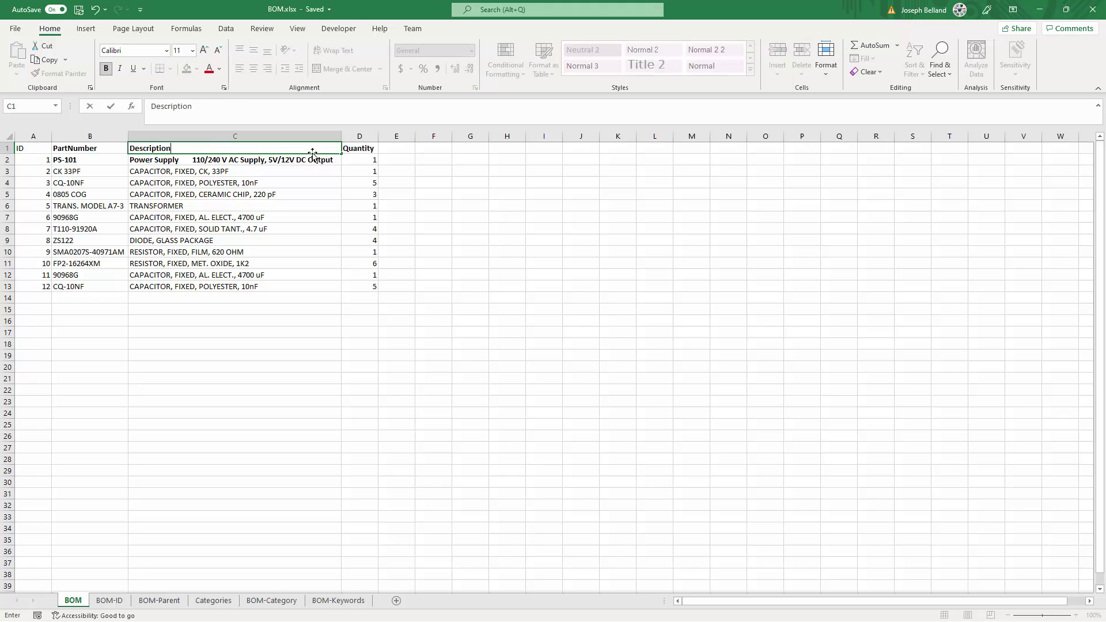
{"action": "key", "text": "Return"}
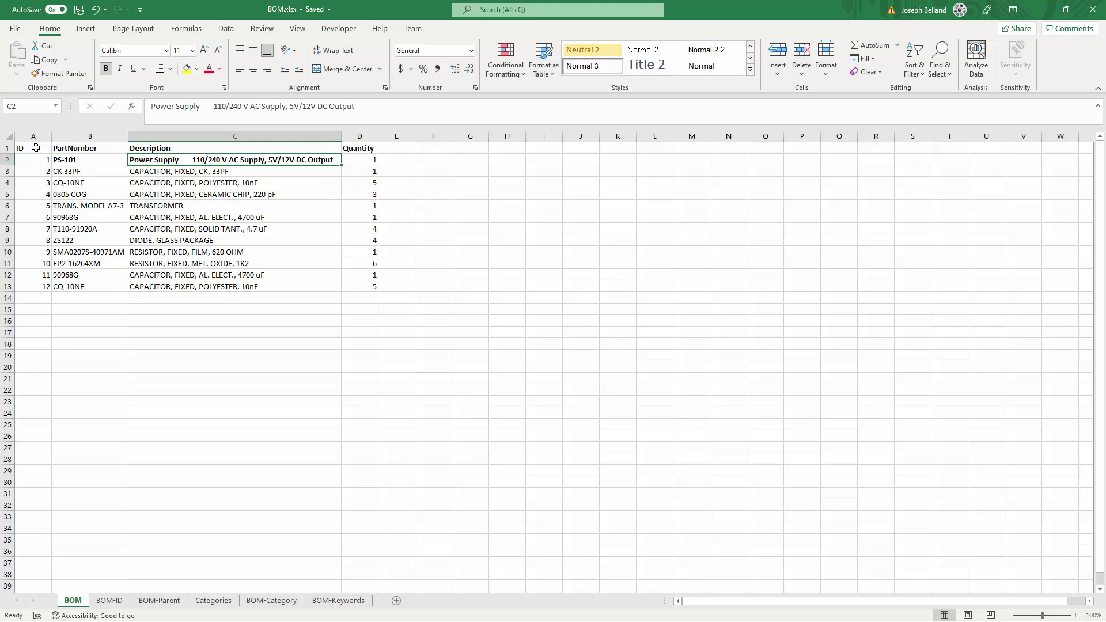
Copy the table A1:D13 and return to Reliability Workbench
{"action": "left_click_drag", "start_coordinate": [36, 148], "coordinate": [363, 292]}
{"action": "left_click", "coordinate": [46, 61]}
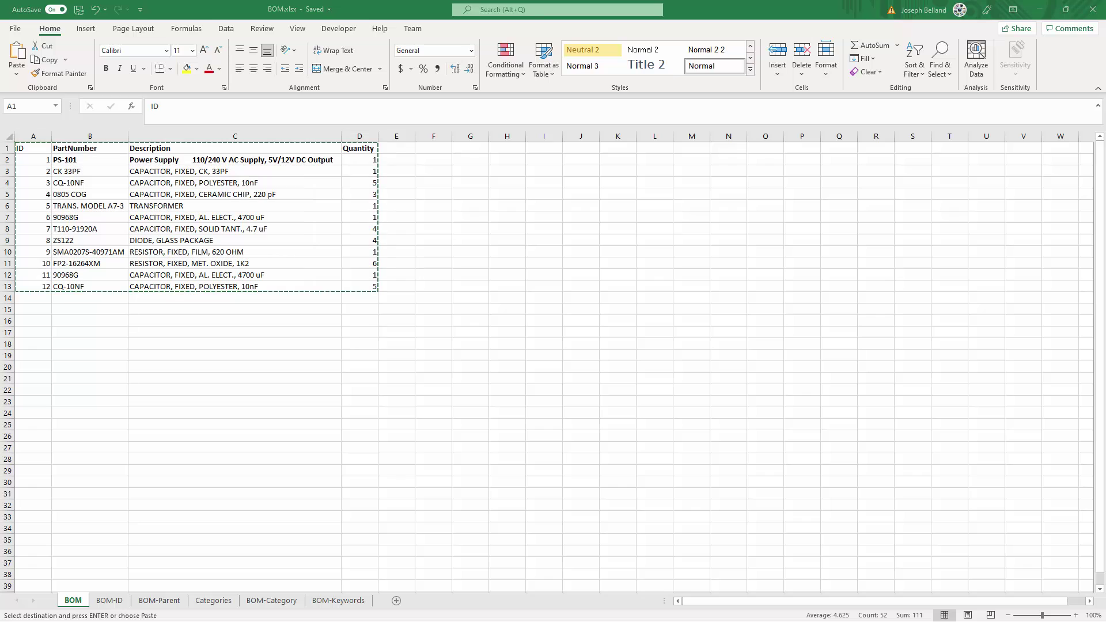
{"action": "key", "text": "alt+Tab"}
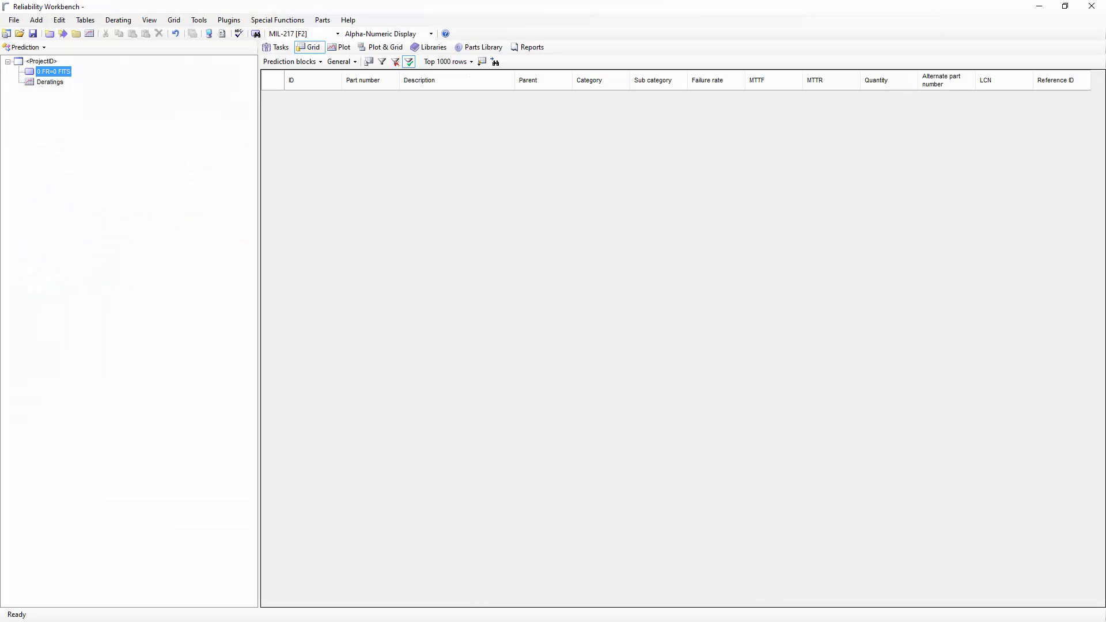
Start a new import from the Clipboard with column names from the first row
{"action": "left_click", "coordinate": [13, 20]}
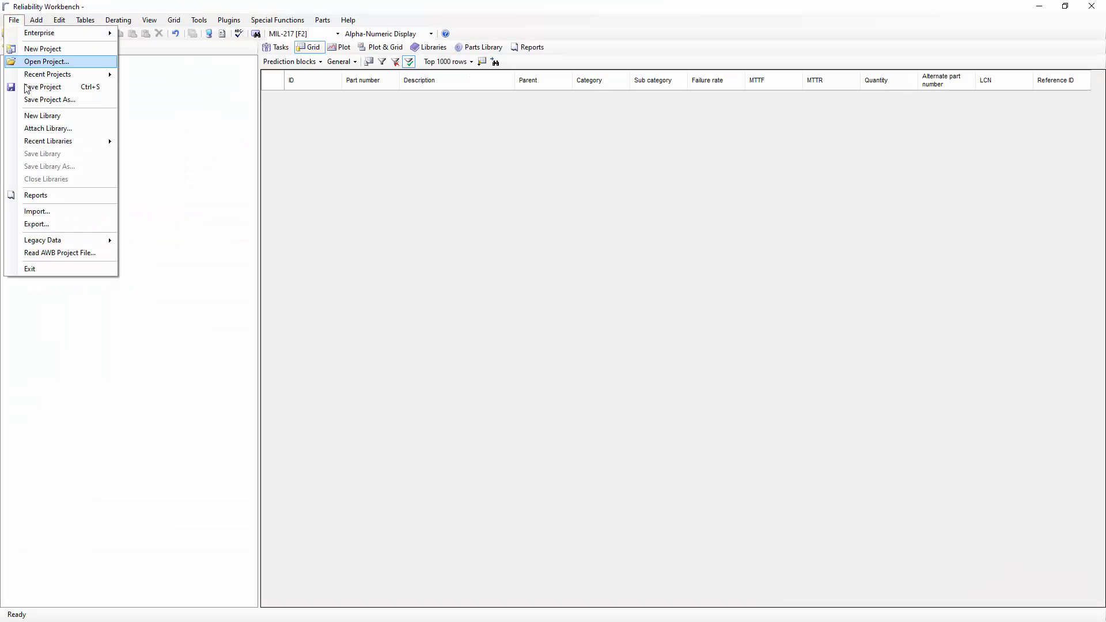
{"action": "left_click", "coordinate": [35, 212]}
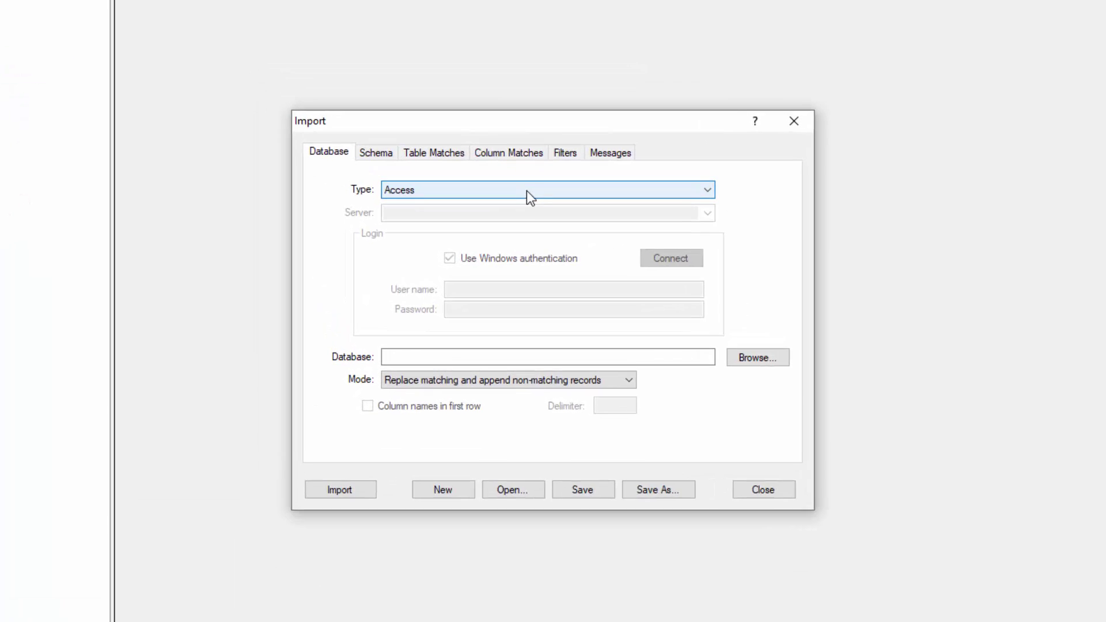
{"action": "left_click", "coordinate": [534, 227]}
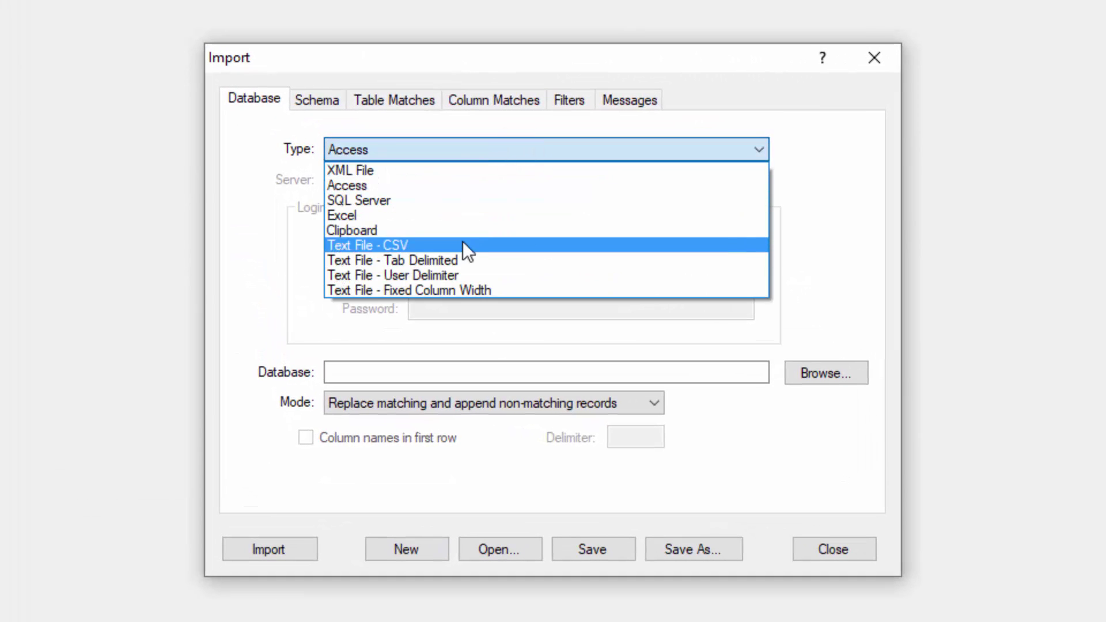
{"action": "left_click", "coordinate": [458, 229]}
{"action": "left_click", "coordinate": [411, 440]}
Match the Clipboard table to the PDBlocks application table
{"action": "left_click", "coordinate": [382, 98]}
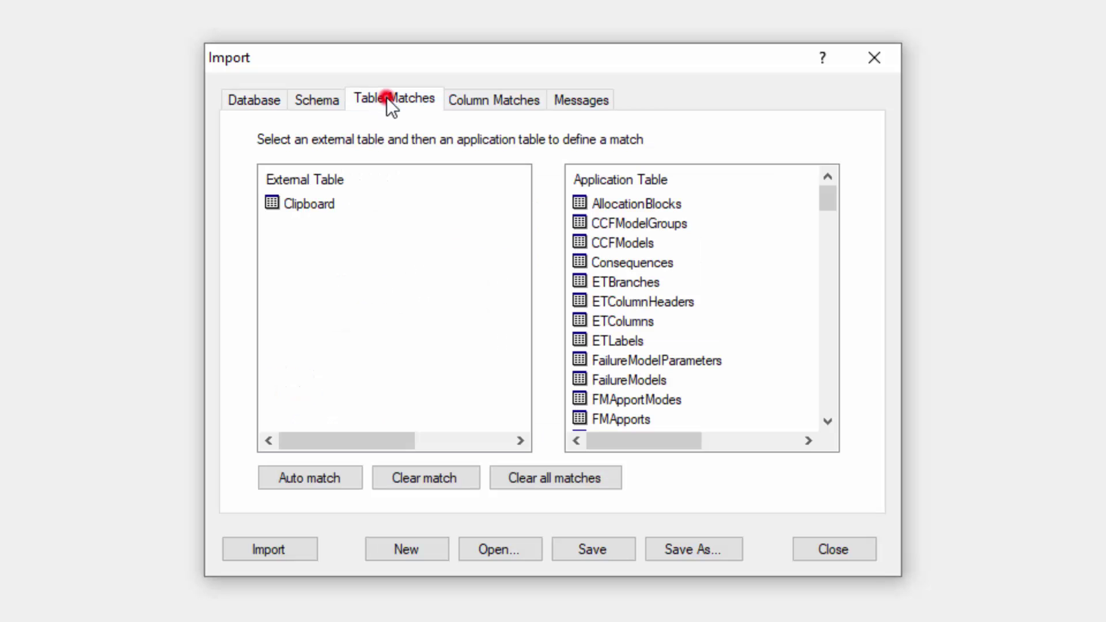
{"action": "left_click", "coordinate": [313, 205]}
{"action": "left_click", "coordinate": [649, 296]}
{"action": "key", "text": "p"}
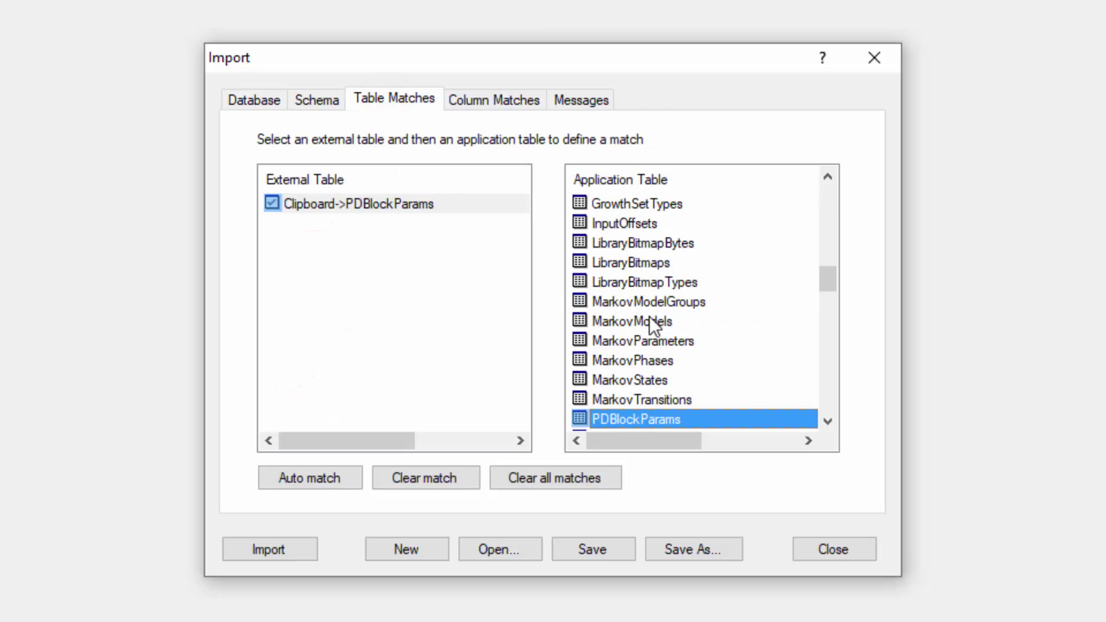
{"action": "scroll", "coordinate": [645, 404], "scroll_direction": "down", "scroll_amount": 3}
{"action": "left_click", "coordinate": [648, 321]}
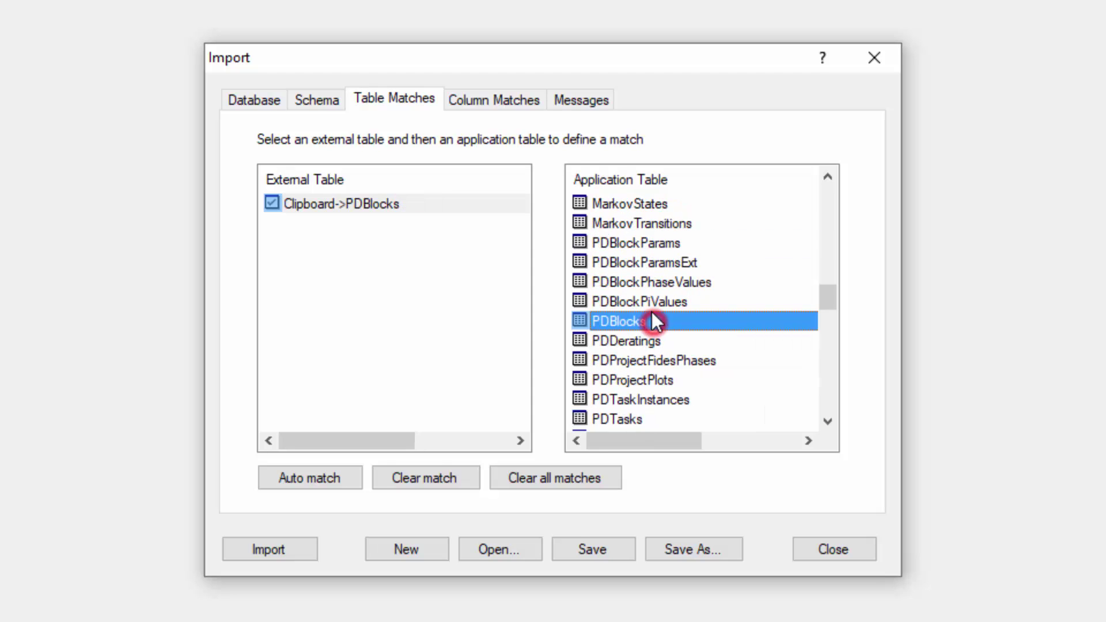
Auto-match the columns, run the import, and close without saving the import settings
{"action": "left_click", "coordinate": [487, 102]}
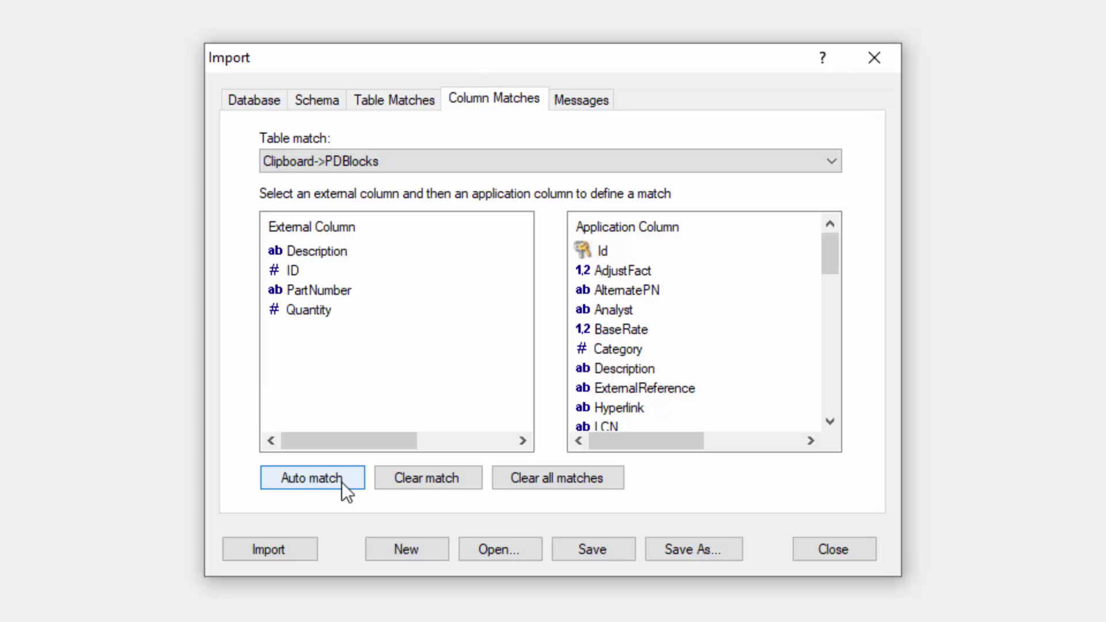
{"action": "left_click", "coordinate": [317, 486]}
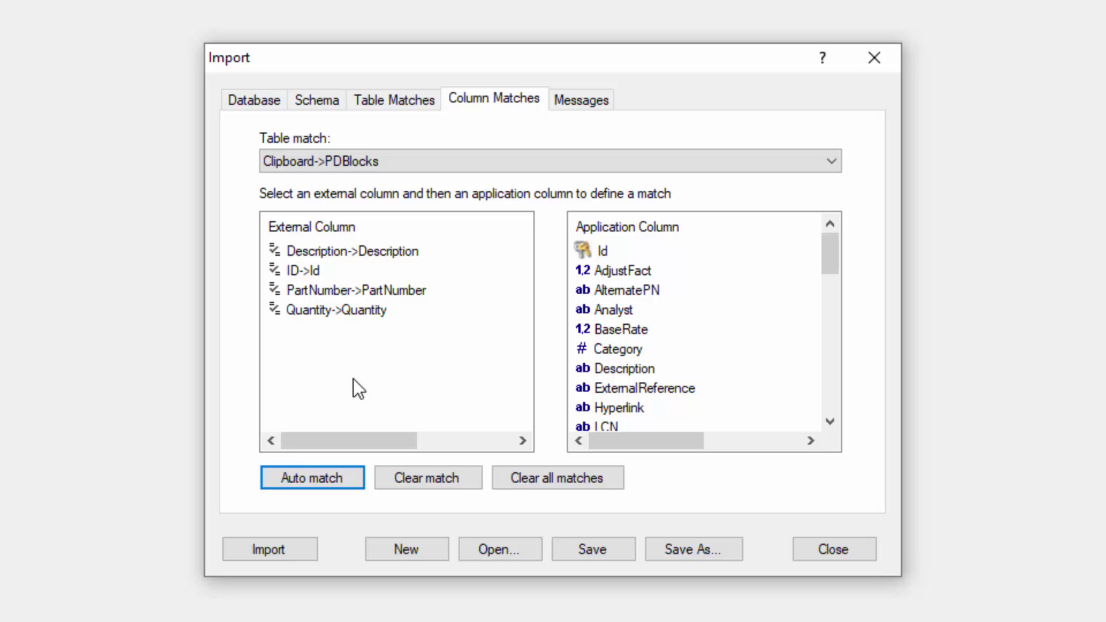
{"action": "left_click", "coordinate": [244, 542]}
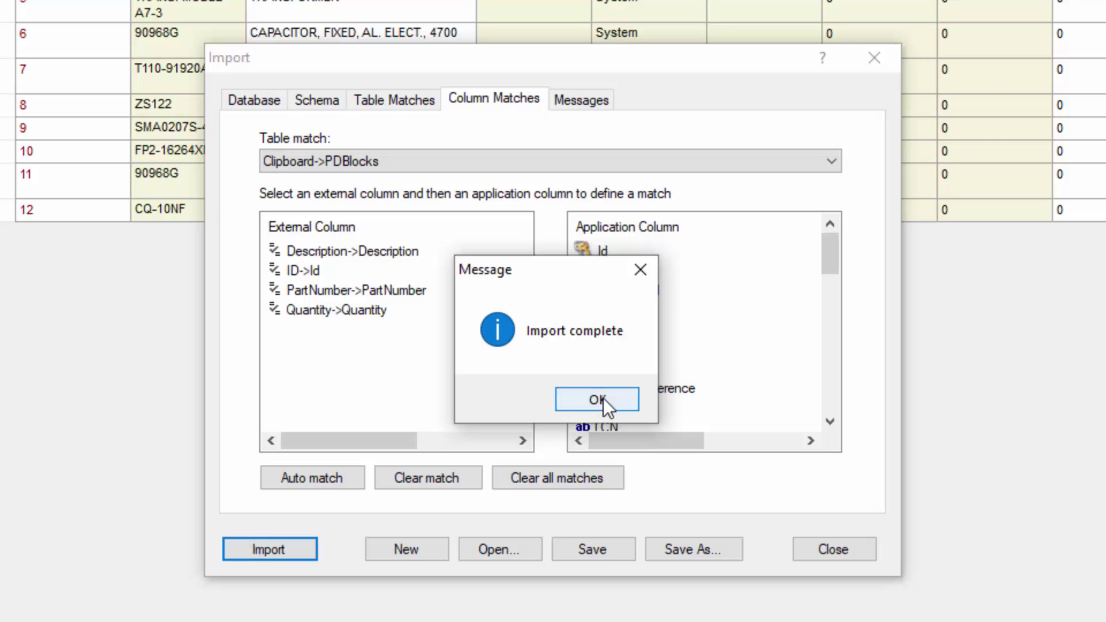
{"action": "left_click", "coordinate": [603, 399]}
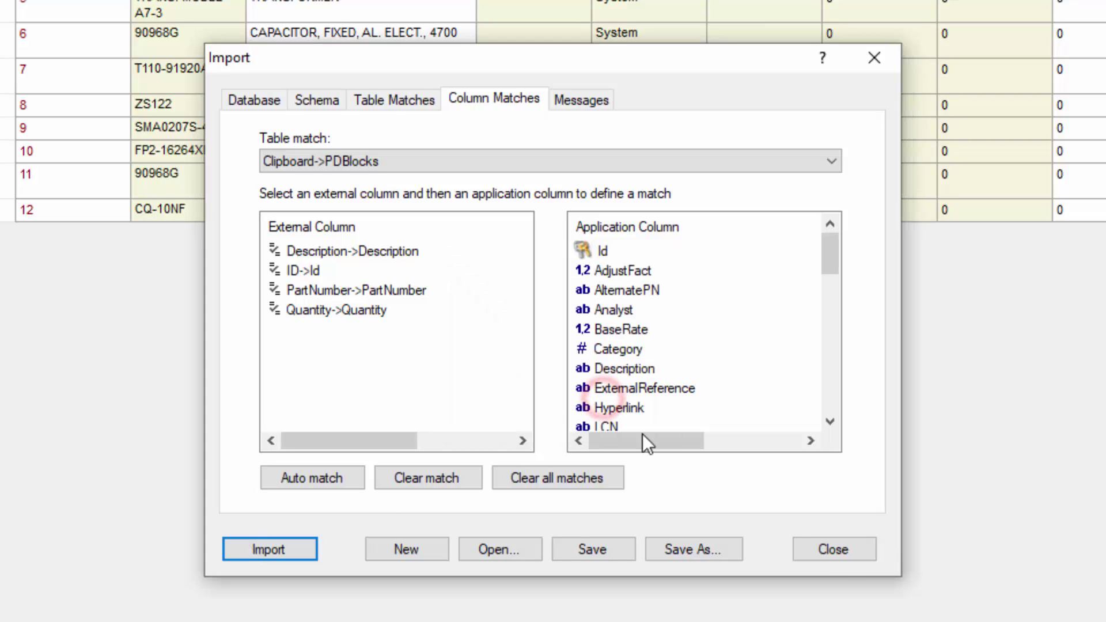
{"action": "left_click", "coordinate": [843, 555]}
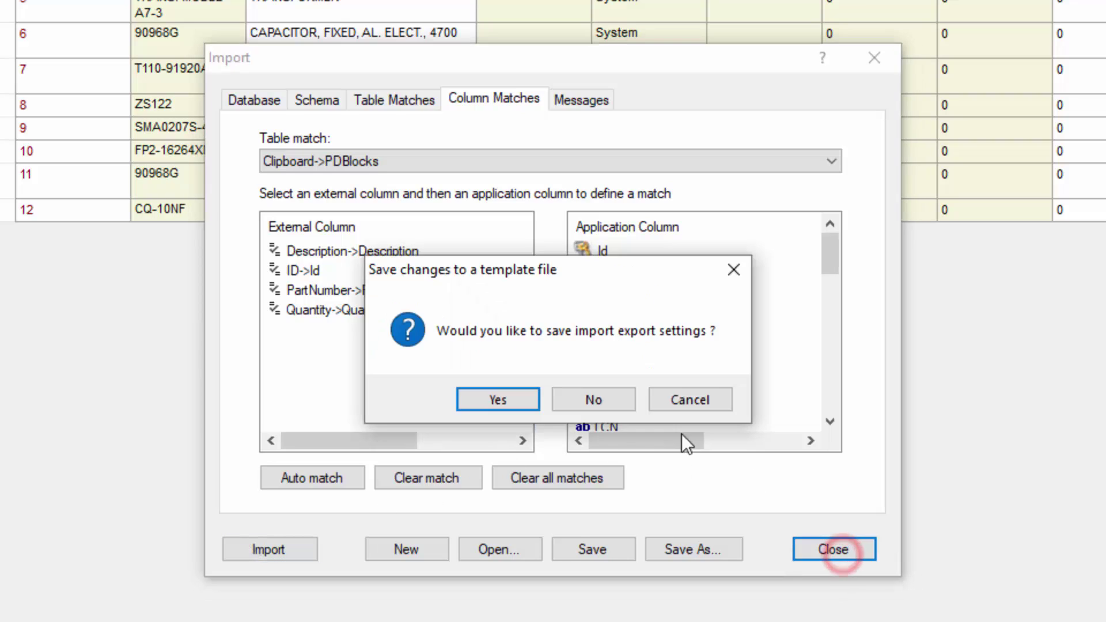
{"action": "left_click", "coordinate": [601, 406]}
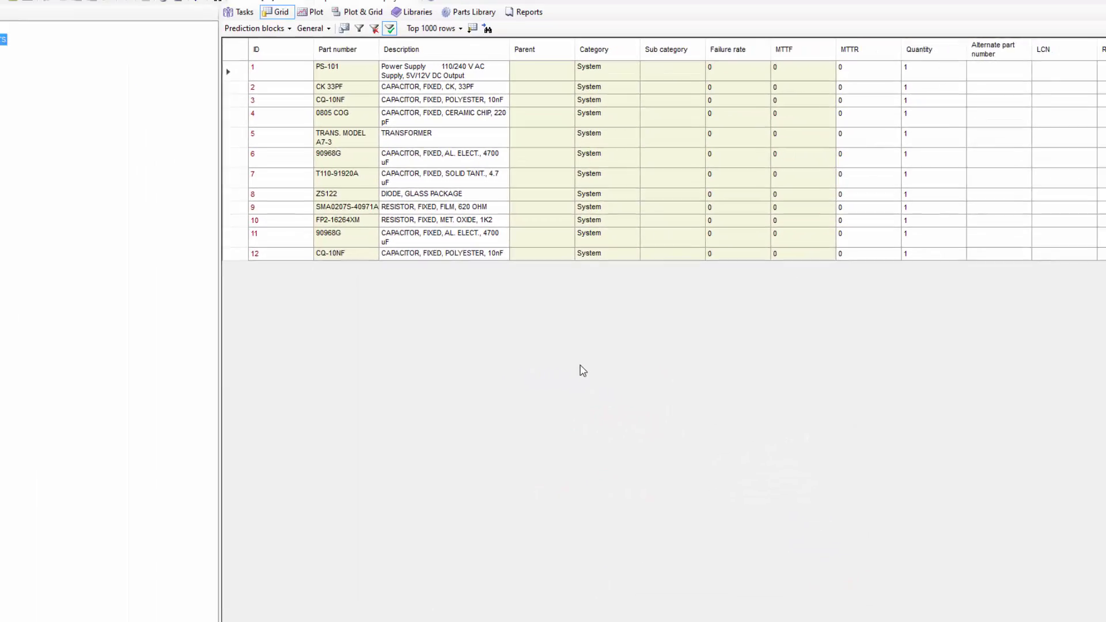
Expand the 0:FR=0 FITS node and check block 2's empty Category list, then cancel
{"action": "left_click", "coordinate": [19, 72]}
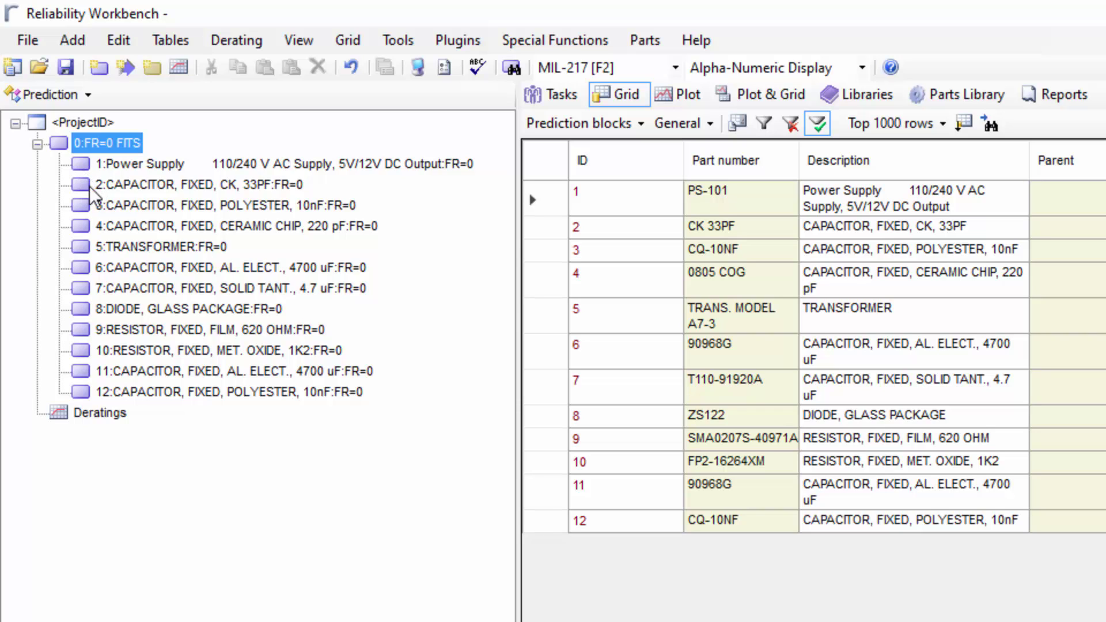
{"action": "left_click", "coordinate": [85, 185]}
{"action": "double_click", "coordinate": [85, 186]}
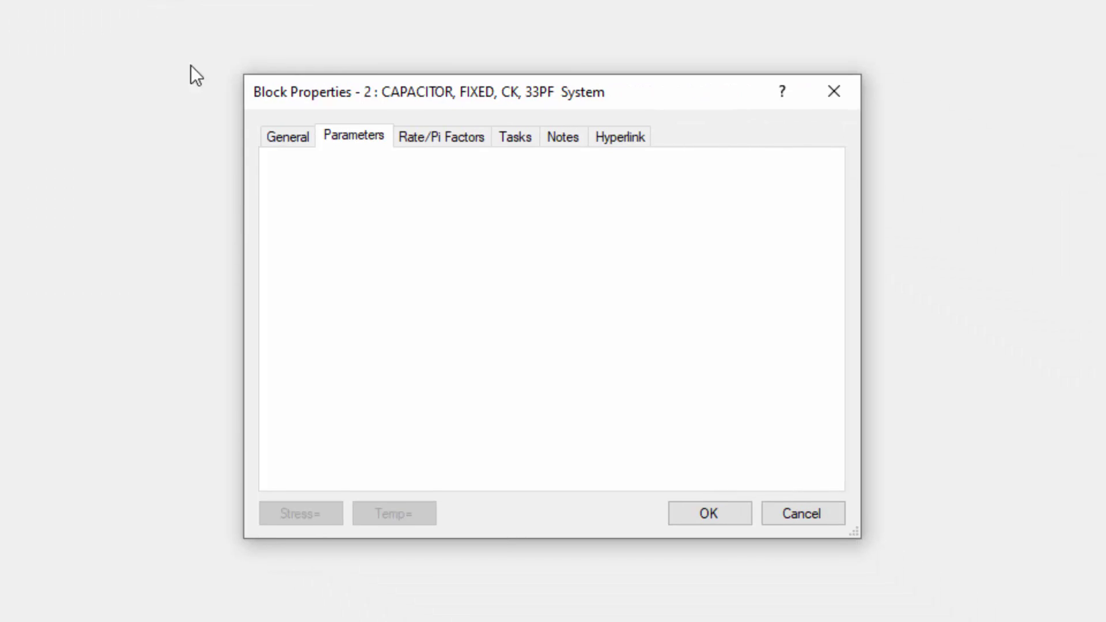
{"action": "left_click", "coordinate": [850, 452]}
{"action": "left_click", "coordinate": [466, 289]}
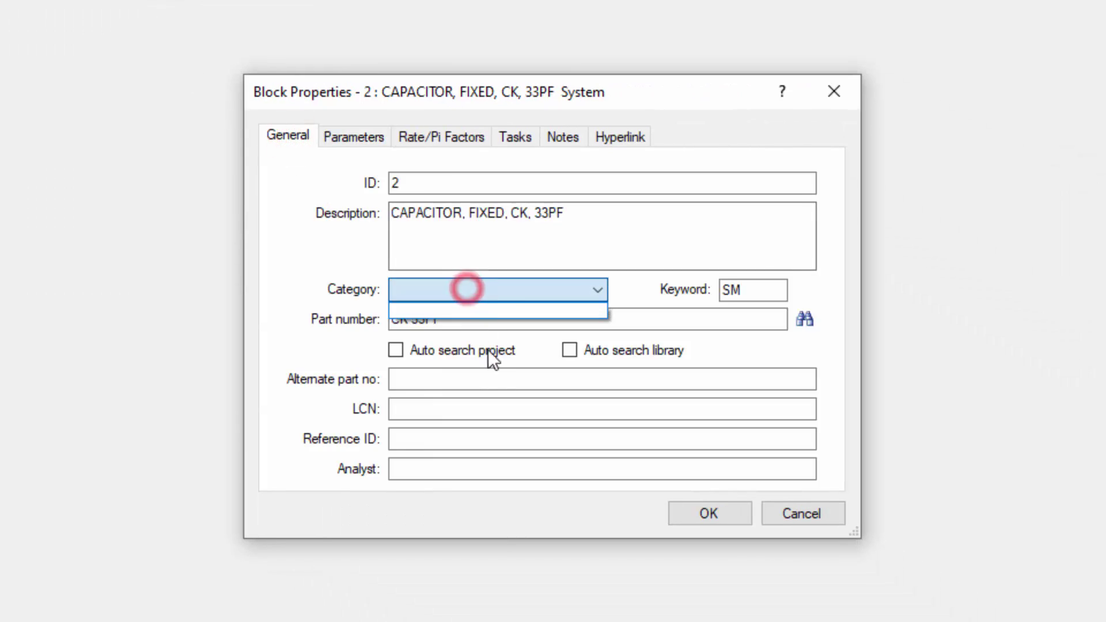
{"action": "left_click", "coordinate": [811, 520]}
{"action": "left_click", "coordinate": [811, 520]}
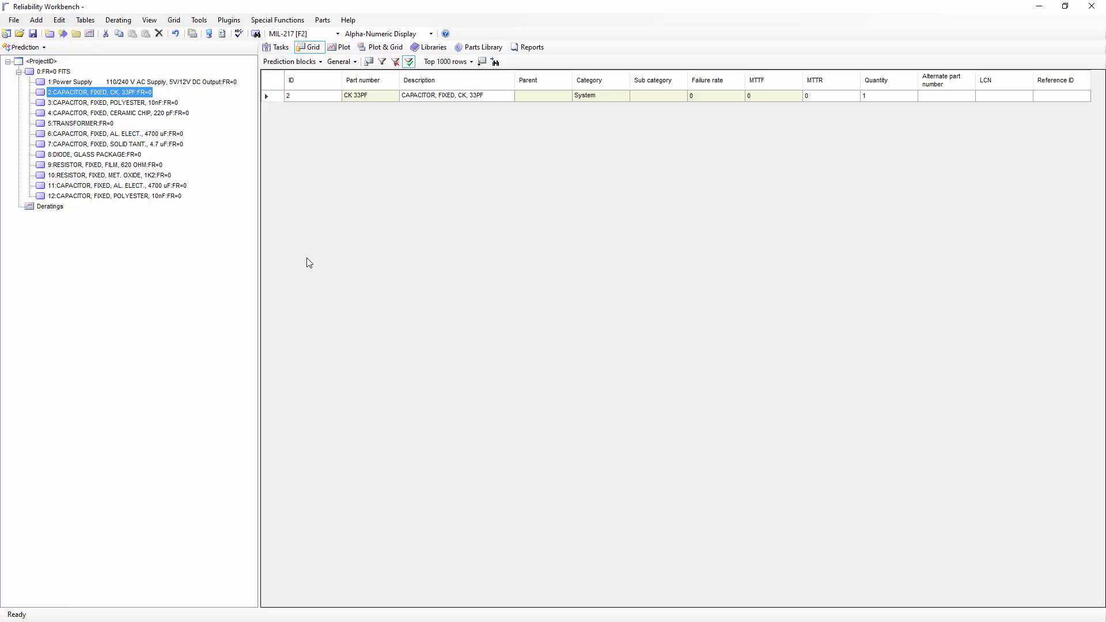
Add a new block, preview Capacitor's MIL-CR keyword, then cancel its properties unchanged
{"action": "left_click", "coordinate": [49, 73]}
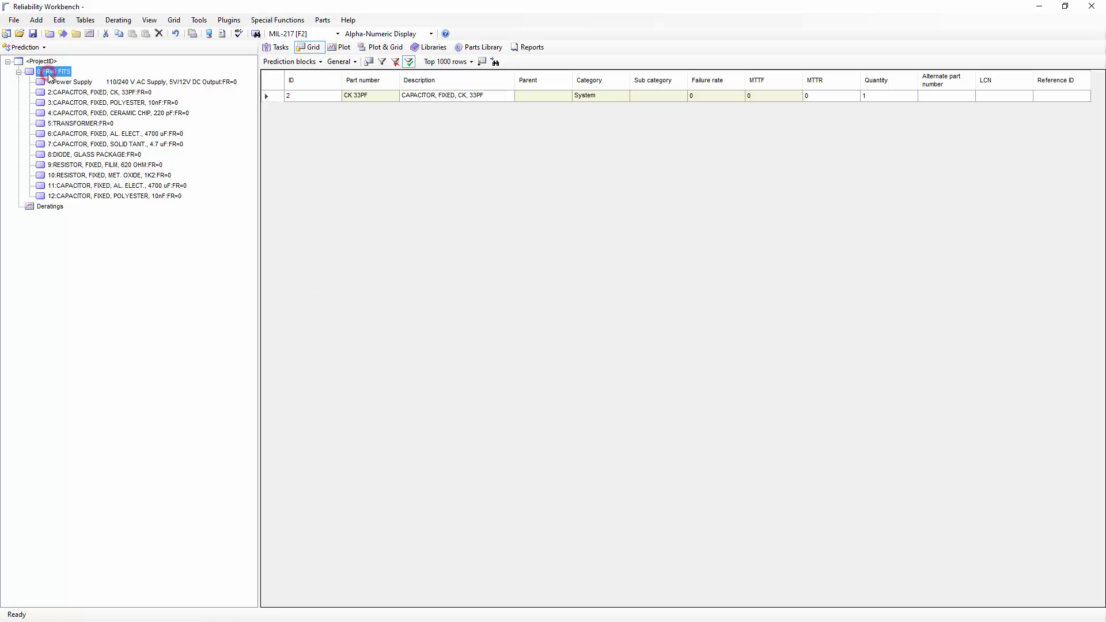
{"action": "left_click", "coordinate": [77, 35]}
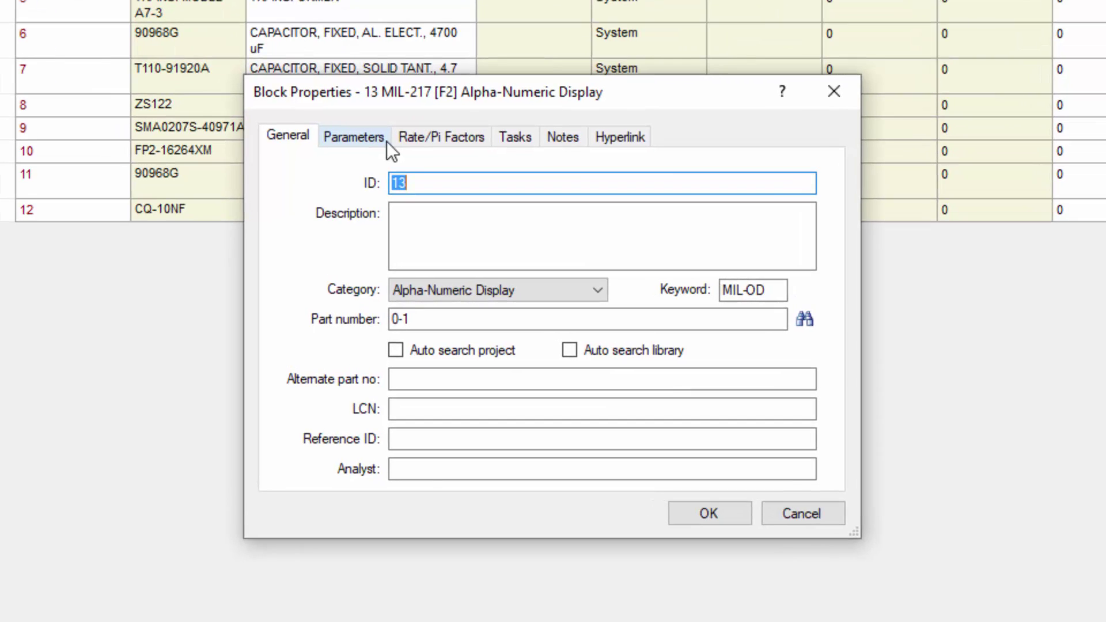
{"action": "left_click", "coordinate": [454, 292]}
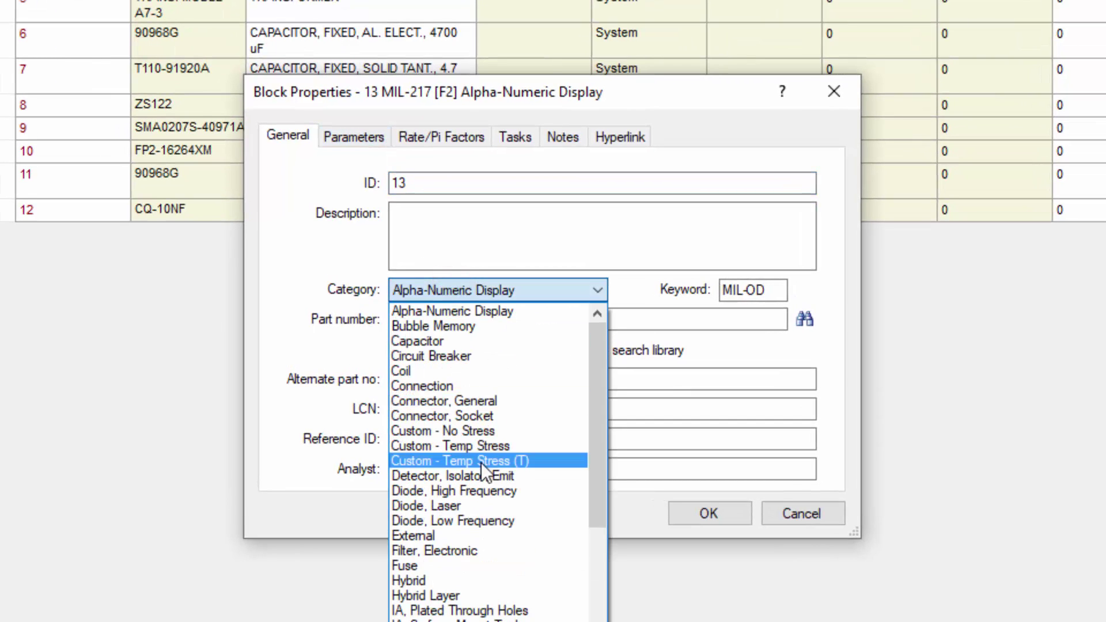
{"action": "left_click", "coordinate": [458, 338]}
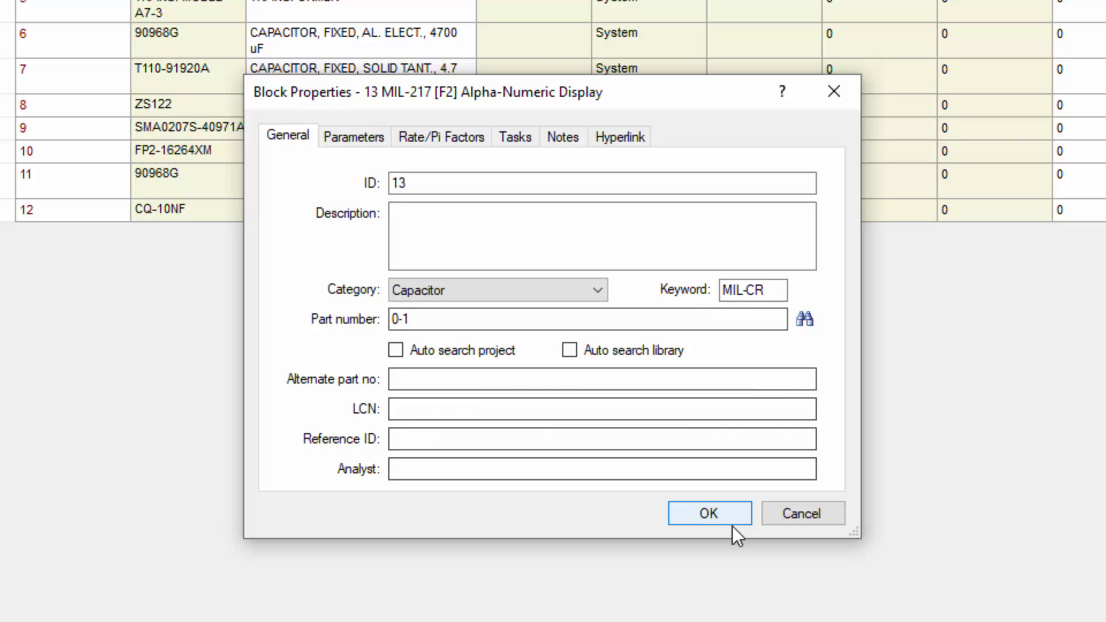
{"action": "left_click", "coordinate": [801, 512]}
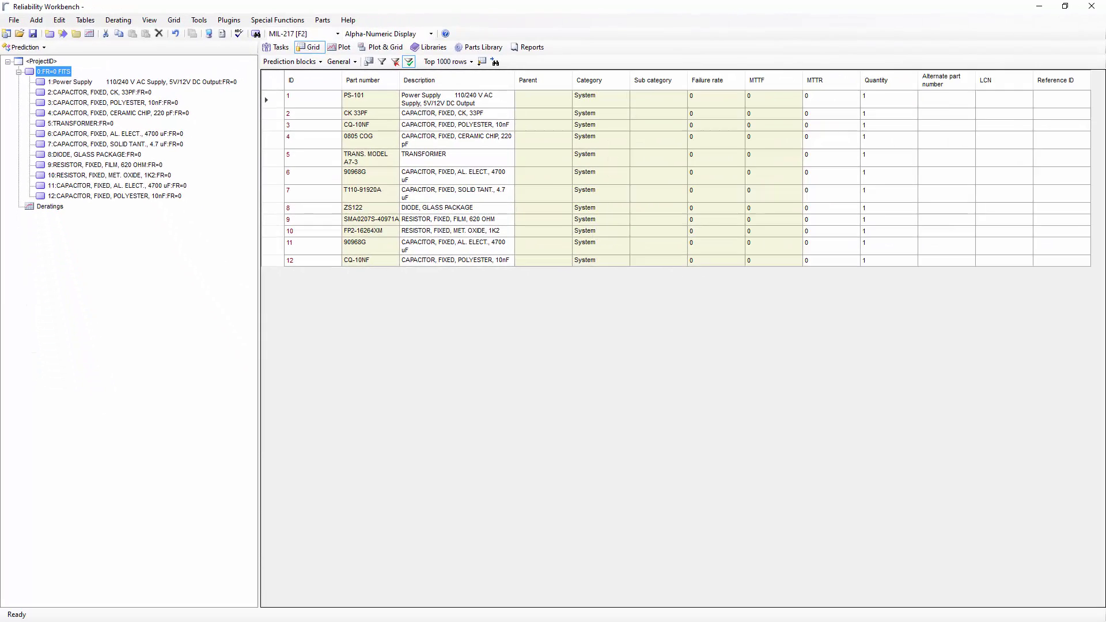
In the BOM sheet, add a 'Parent' heading in cell E1
{"action": "key", "text": "alt+Tab"}
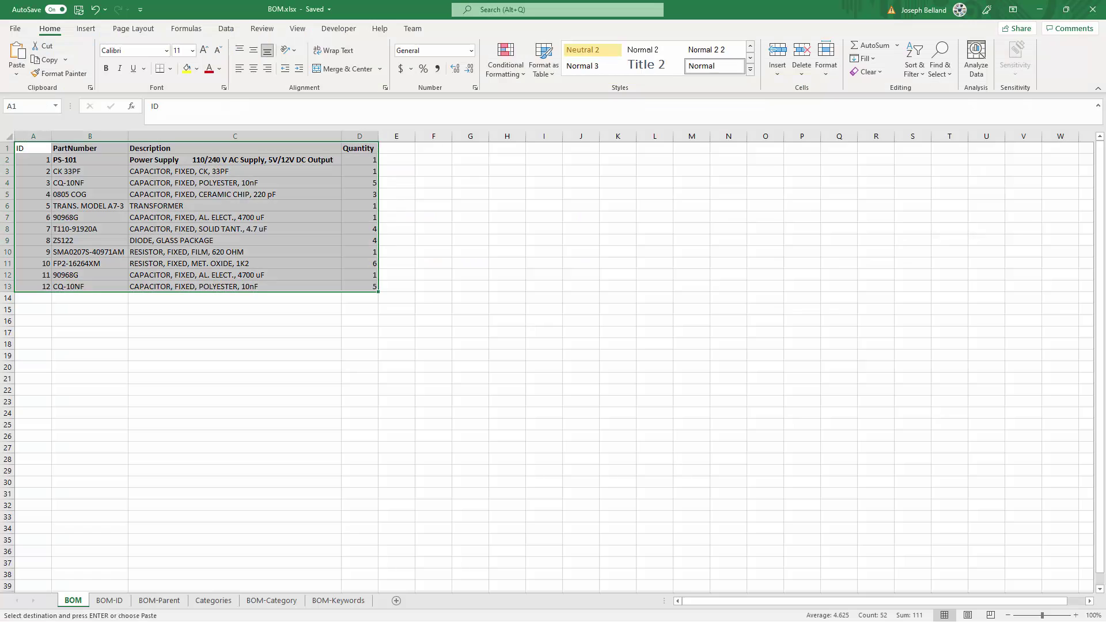
{"action": "left_click", "coordinate": [402, 149]}
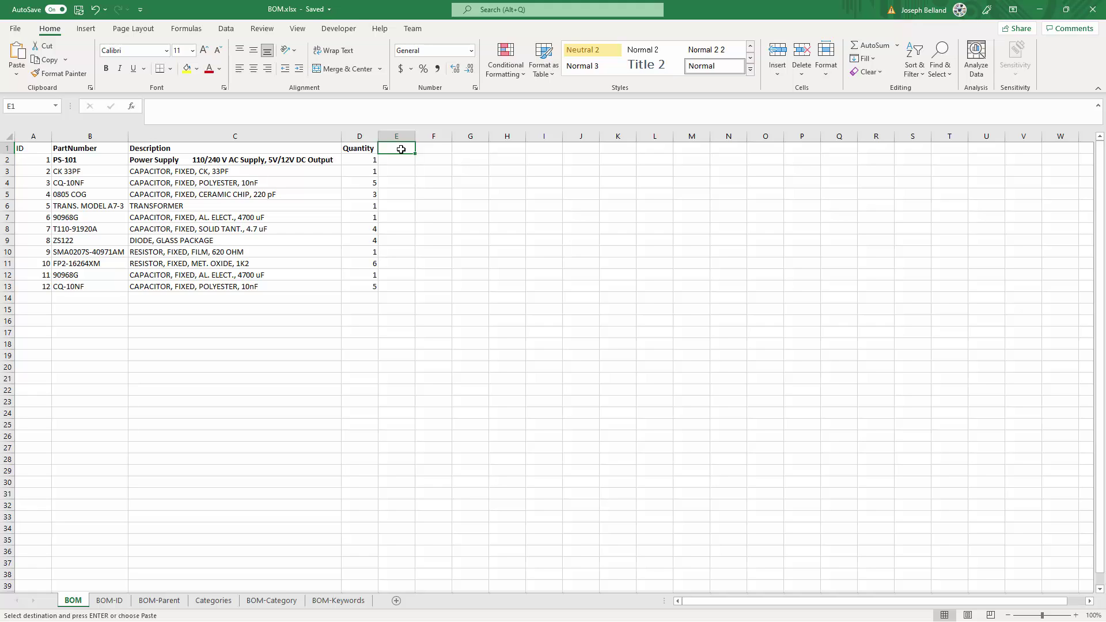
{"action": "type", "text": "Parent"}
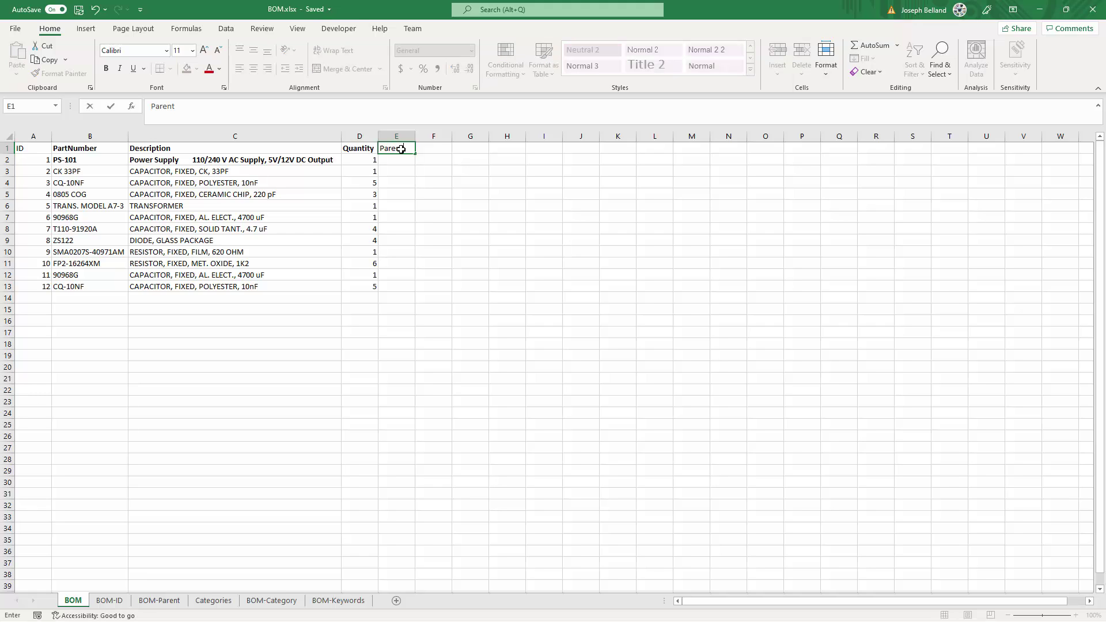
{"action": "key", "text": "Return"}
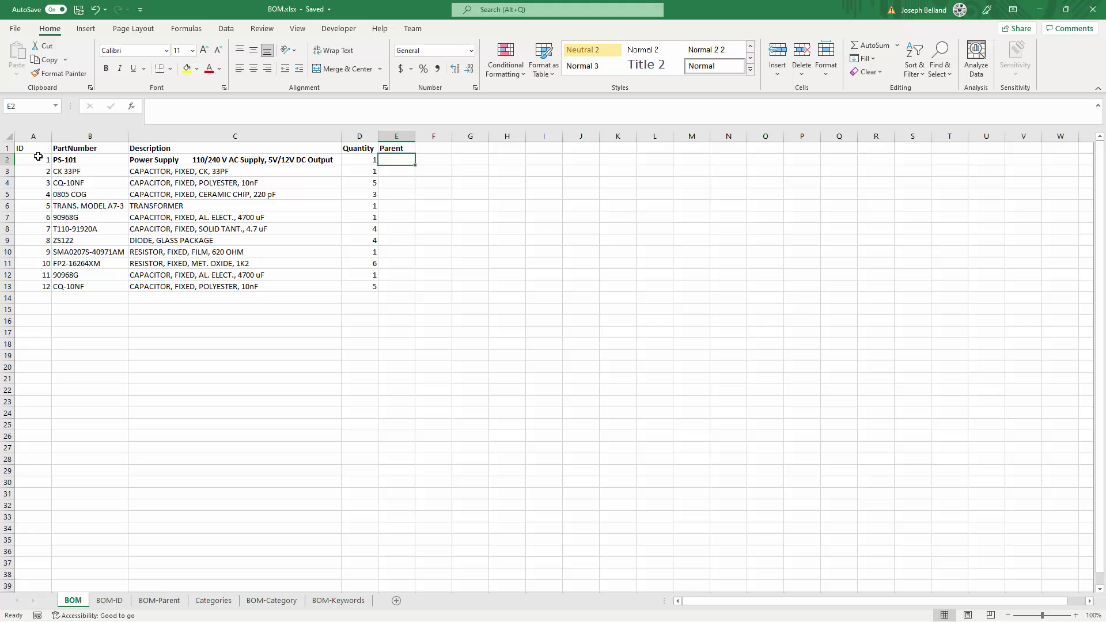
Fill Parent value 1 into E3:E13 for parts 2–12, then view the Categories sheet
{"action": "left_click", "coordinate": [36, 159]}
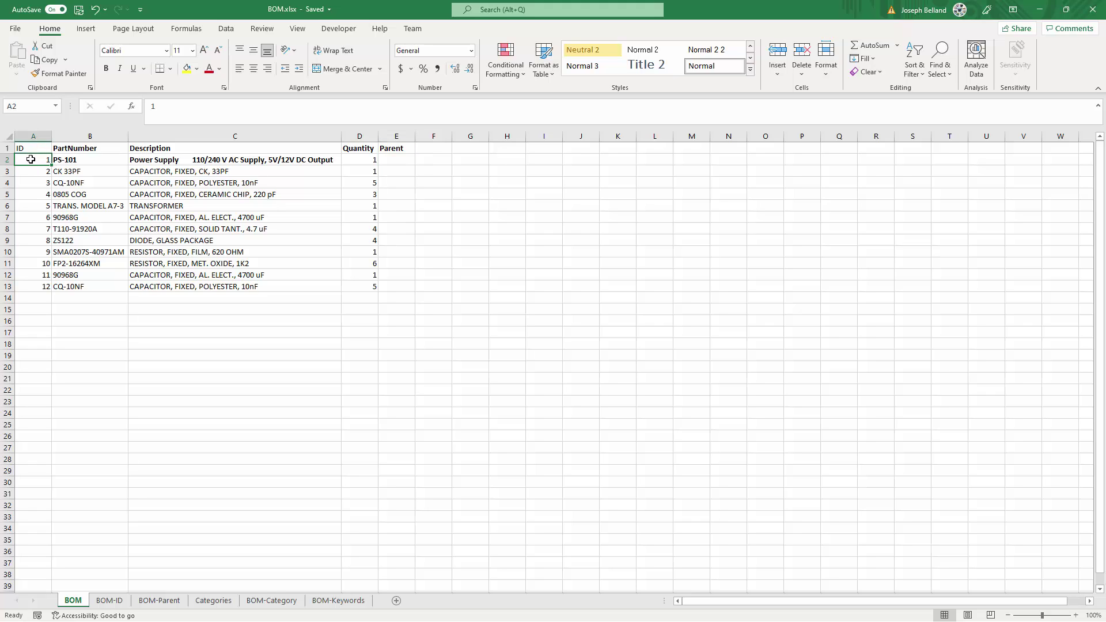
{"action": "left_click", "coordinate": [398, 170]}
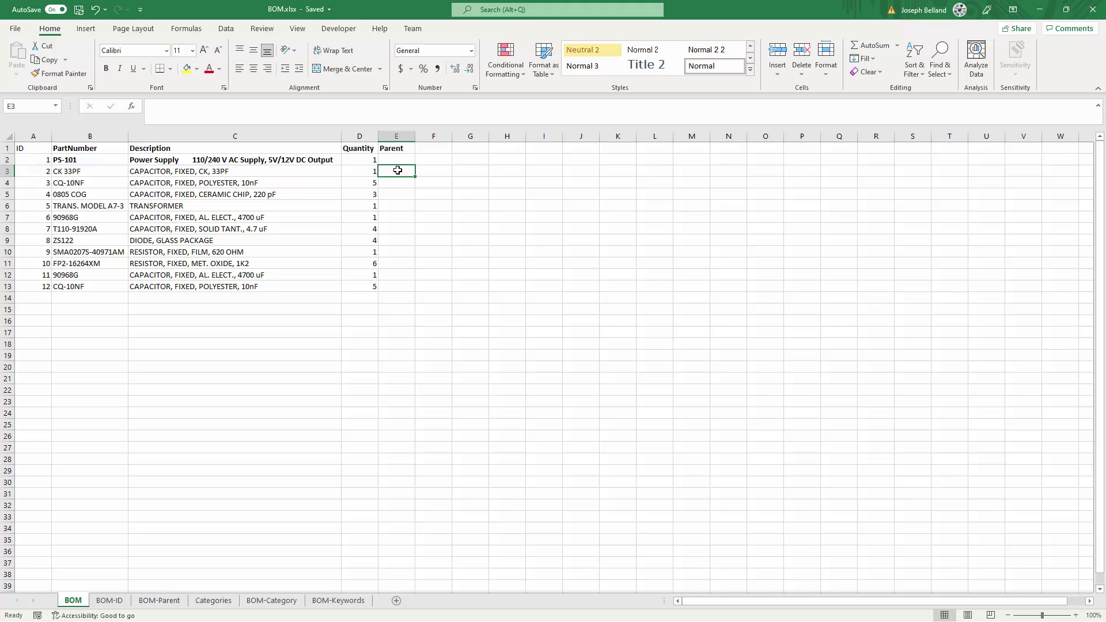
{"action": "type", "text": "1"}
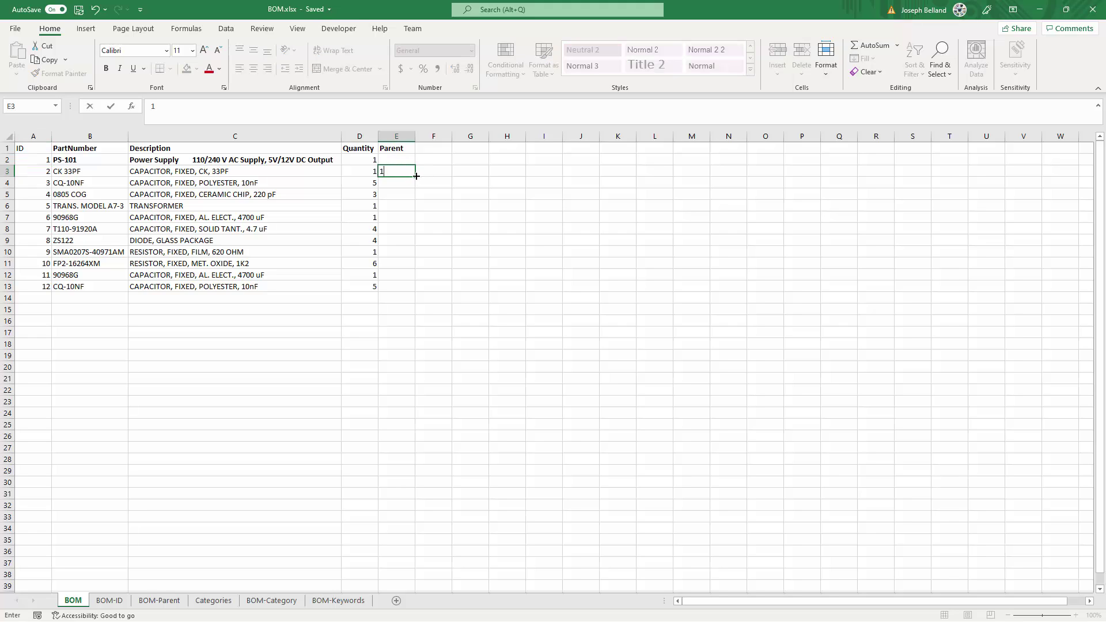
{"action": "left_click", "coordinate": [415, 173]}
{"action": "key", "text": "ctrl+Return"}
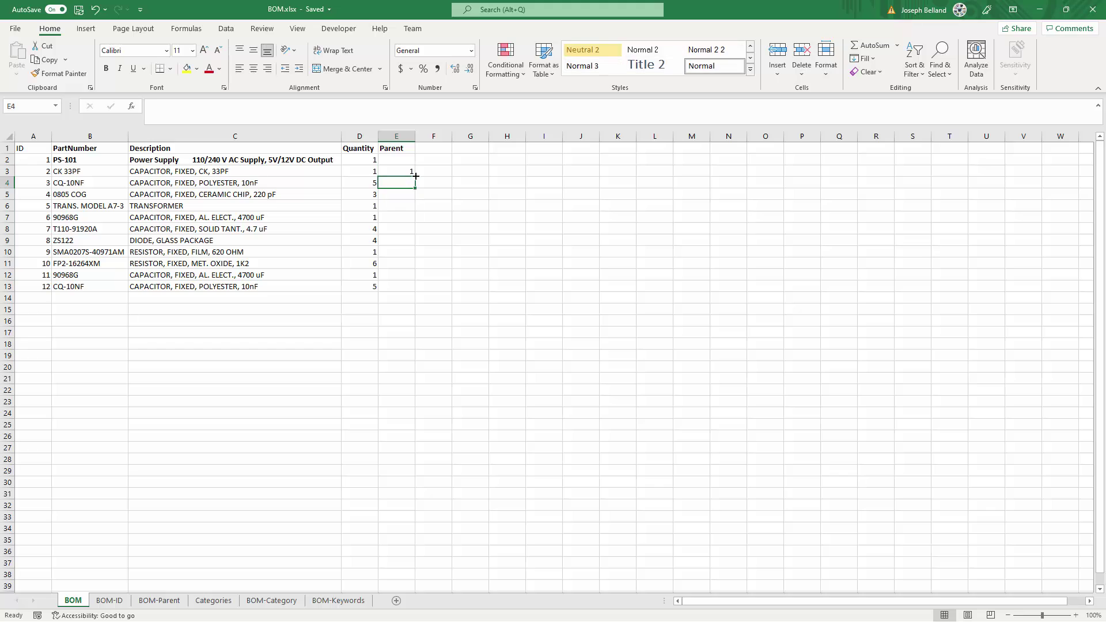
{"action": "left_click_drag", "start_coordinate": [415, 175], "coordinate": [409, 288]}
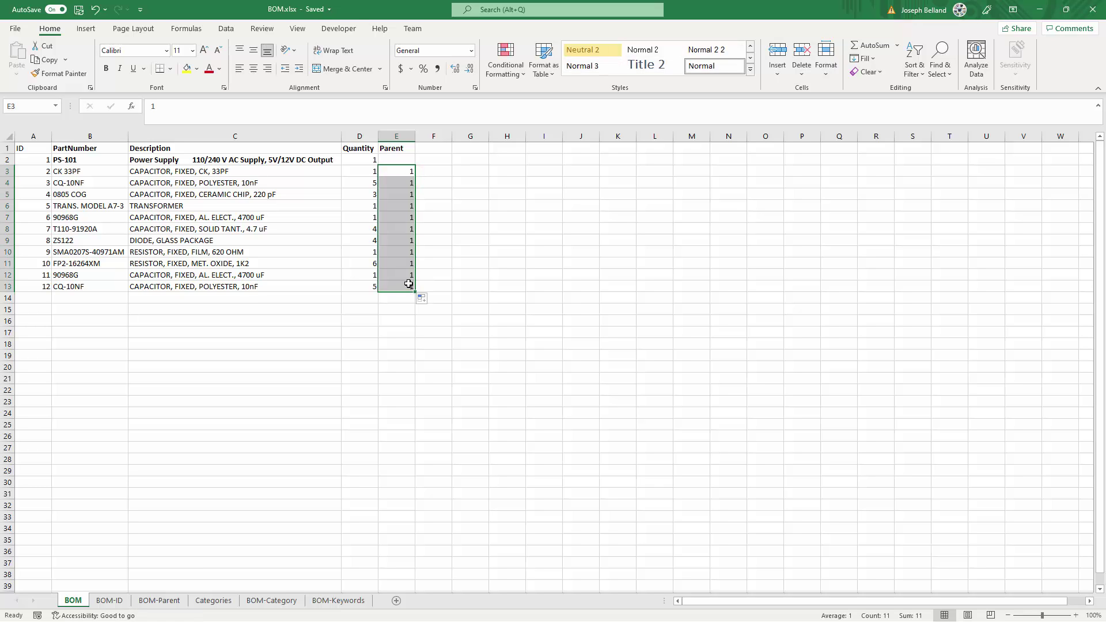
{"action": "left_click", "coordinate": [412, 151]}
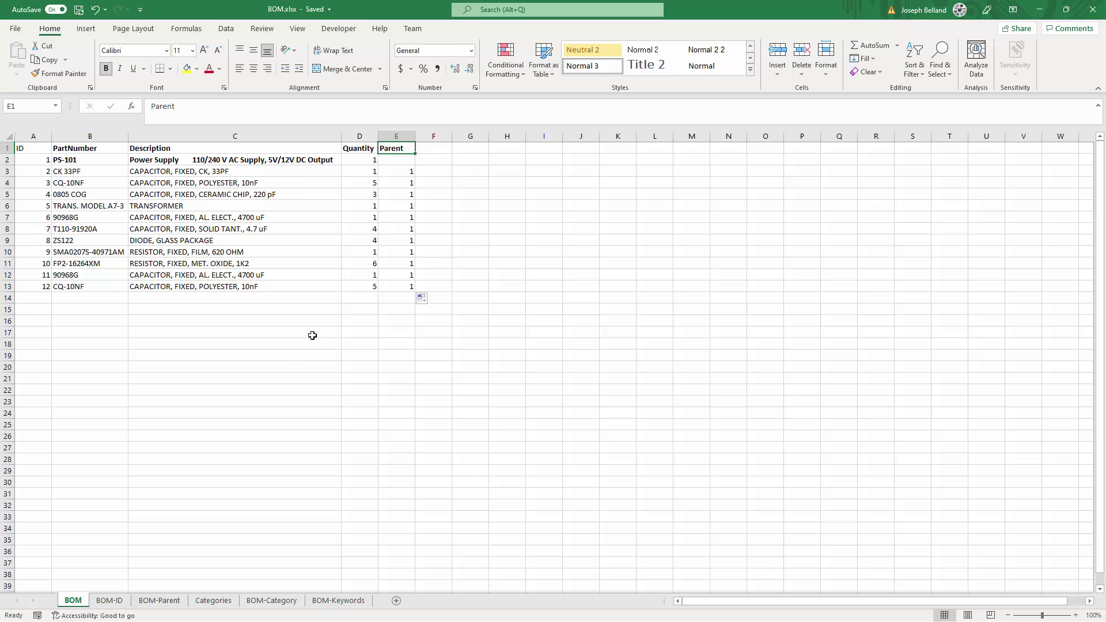
{"action": "left_click", "coordinate": [214, 601]}
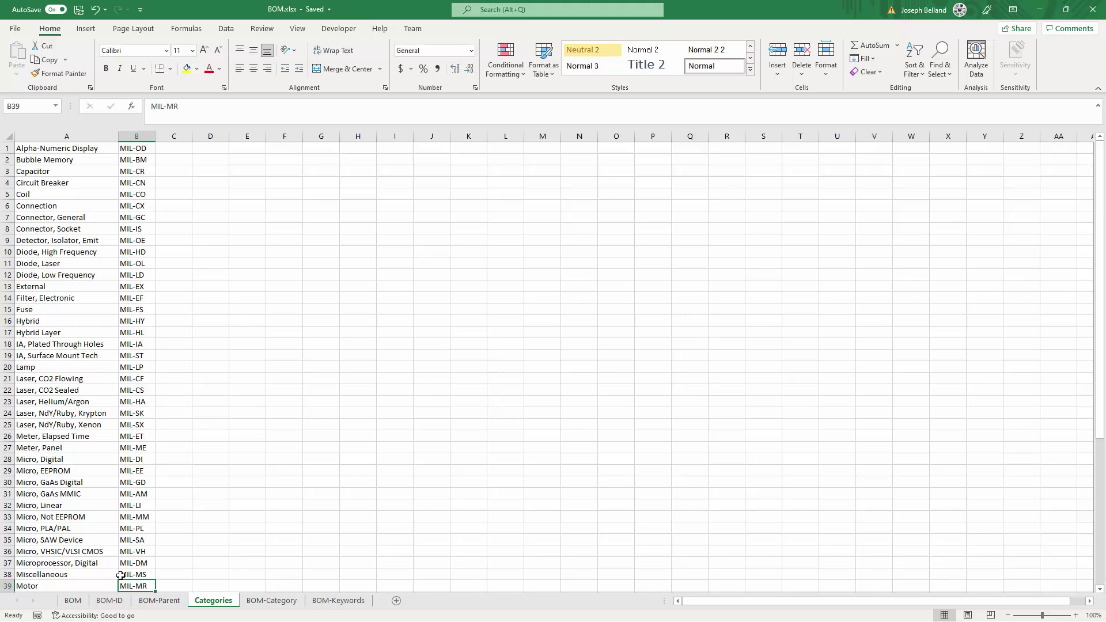
On BOM-Category, check the XLOOKUP category formula in F3 and copy table A1:F13
{"action": "left_click", "coordinate": [264, 602]}
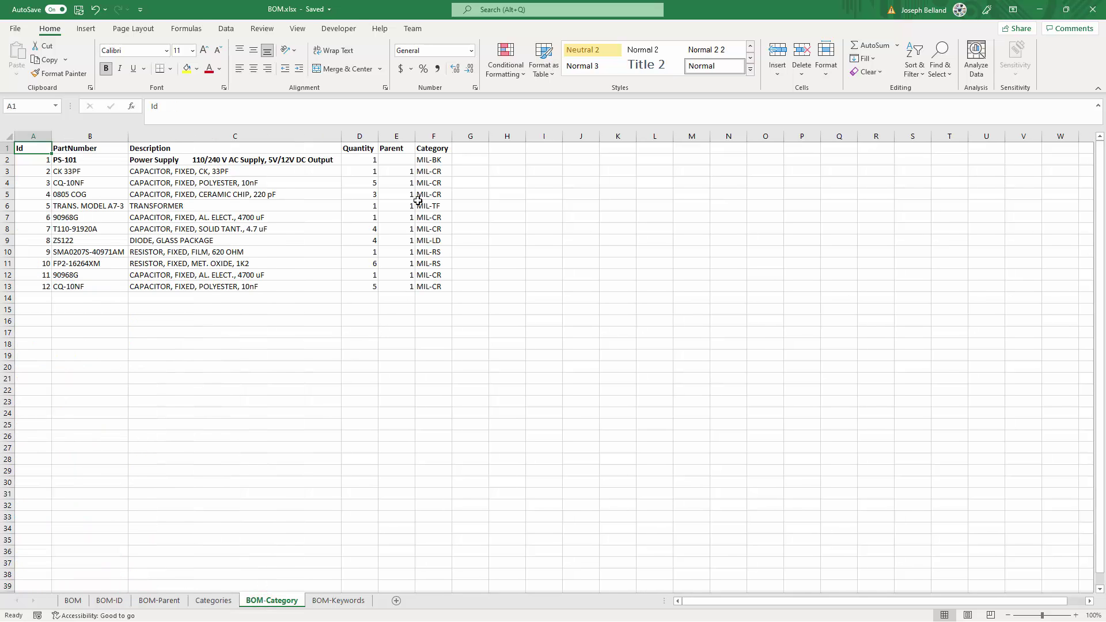
{"action": "left_click", "coordinate": [433, 171]}
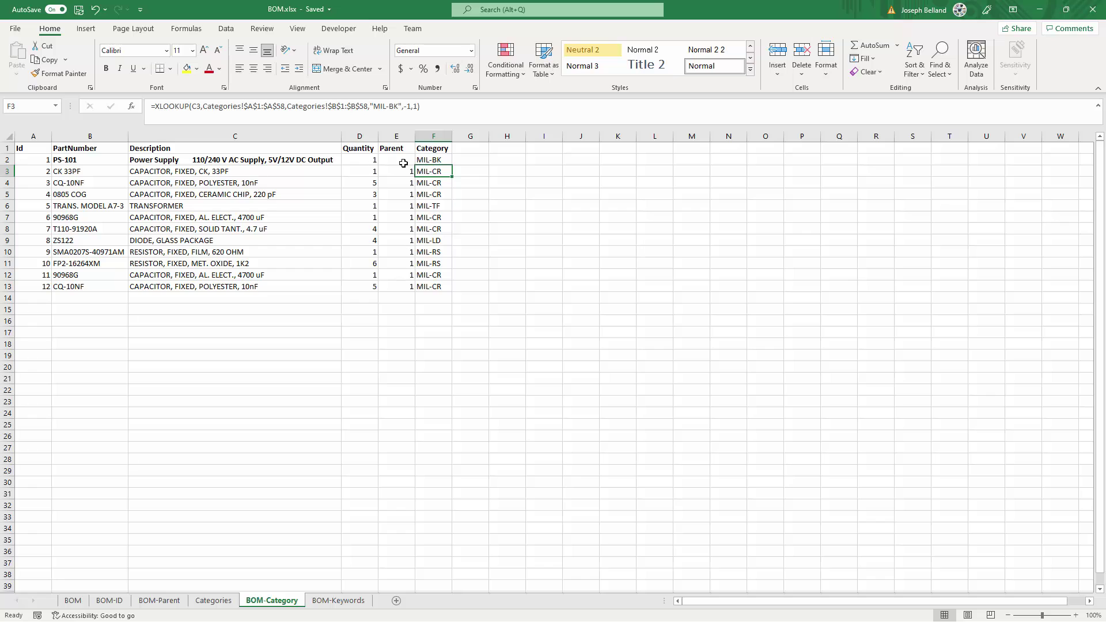
{"action": "left_click_drag", "start_coordinate": [42, 151], "coordinate": [432, 288]}
{"action": "left_click", "coordinate": [48, 60]}
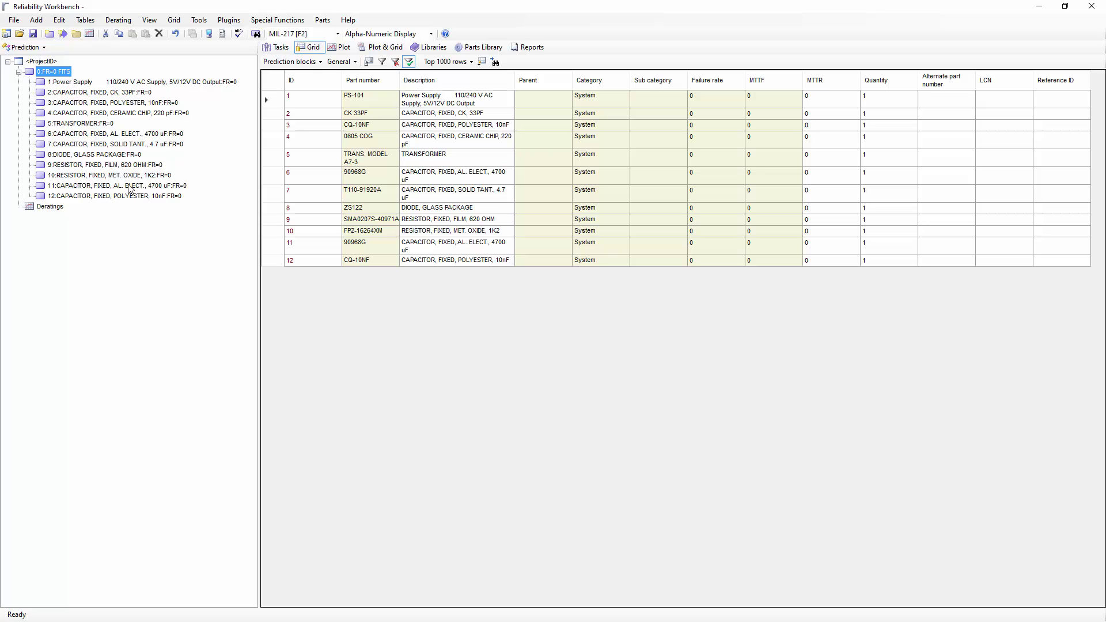
Start a File > Import from the Clipboard, using the first row as column names
{"action": "left_click", "coordinate": [14, 20]}
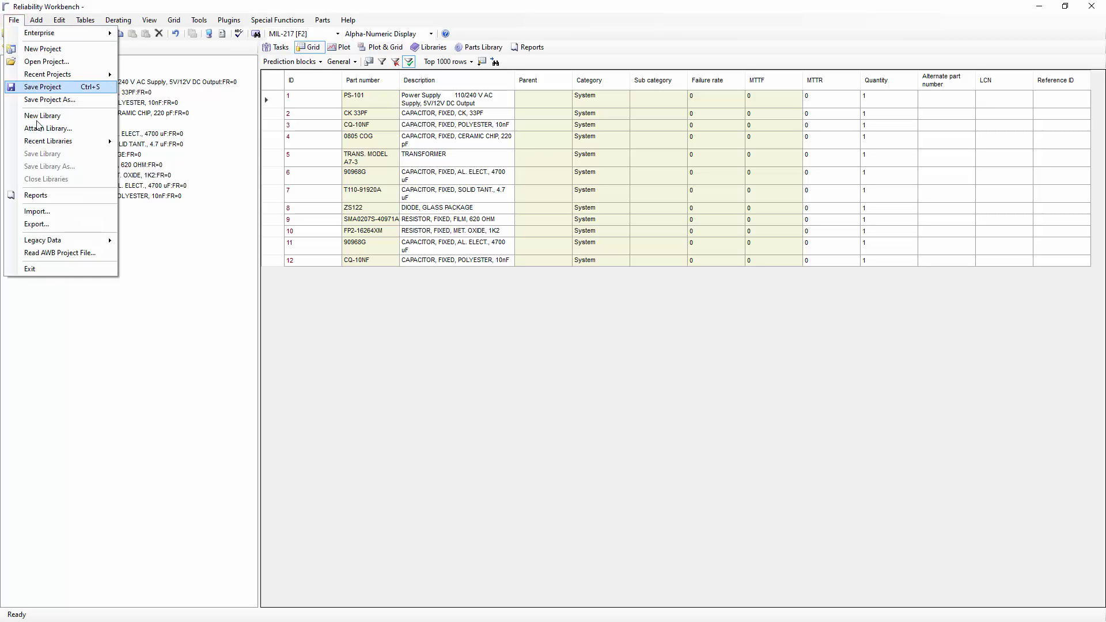
{"action": "left_click", "coordinate": [40, 211]}
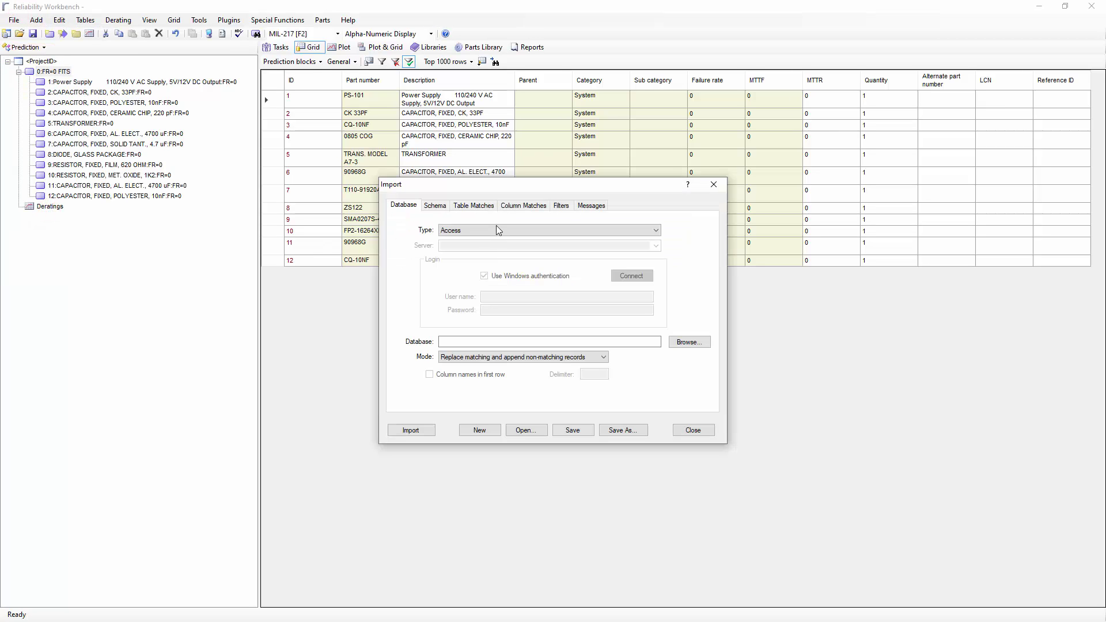
{"action": "left_click", "coordinate": [494, 230]}
{"action": "left_click", "coordinate": [467, 297]}
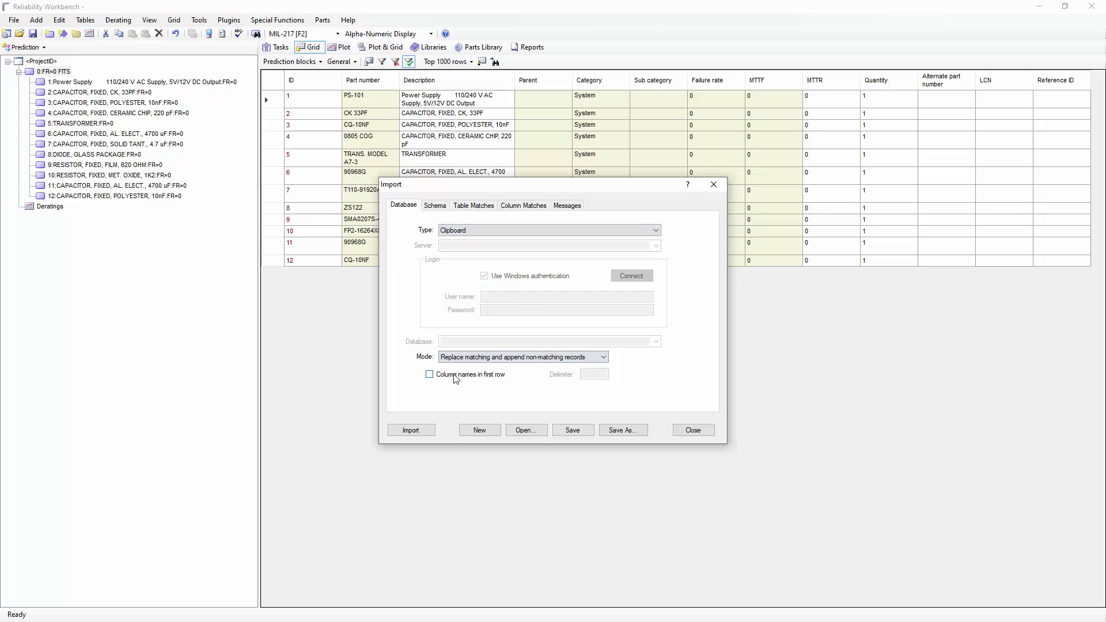
{"action": "left_click", "coordinate": [454, 375]}
{"action": "left_click", "coordinate": [458, 205]}
Match clipboard data to PDBlocks, auto-match columns, import, and decline saving a template
{"action": "left_click", "coordinate": [445, 258]}
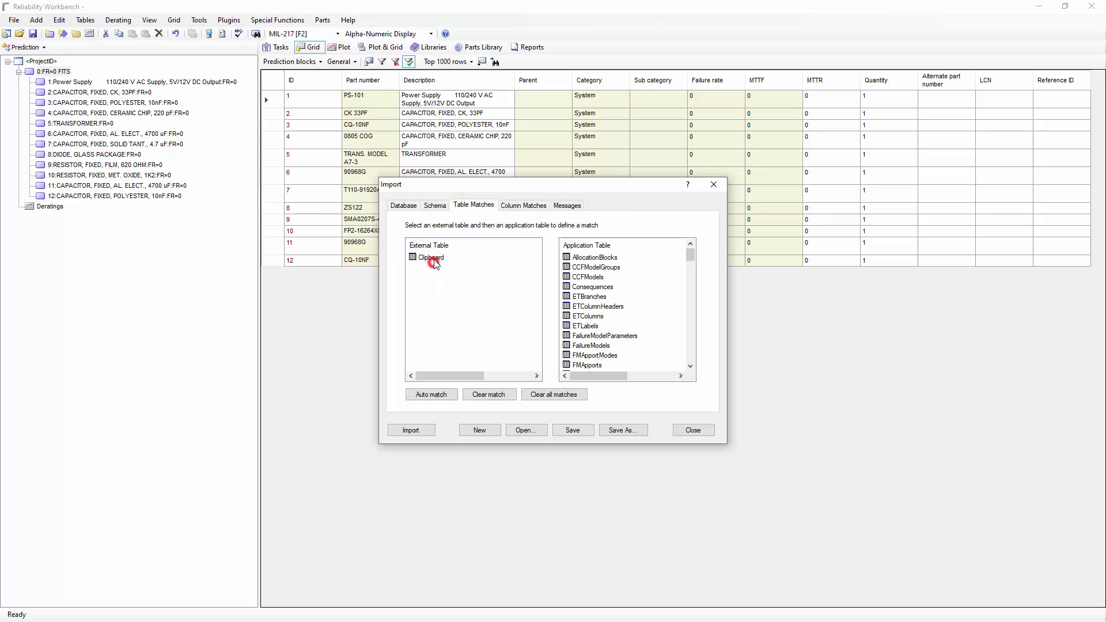
{"action": "left_click_drag", "start_coordinate": [690, 255], "coordinate": [688, 301]}
{"action": "left_click", "coordinate": [600, 304]}
{"action": "left_click", "coordinate": [520, 208]}
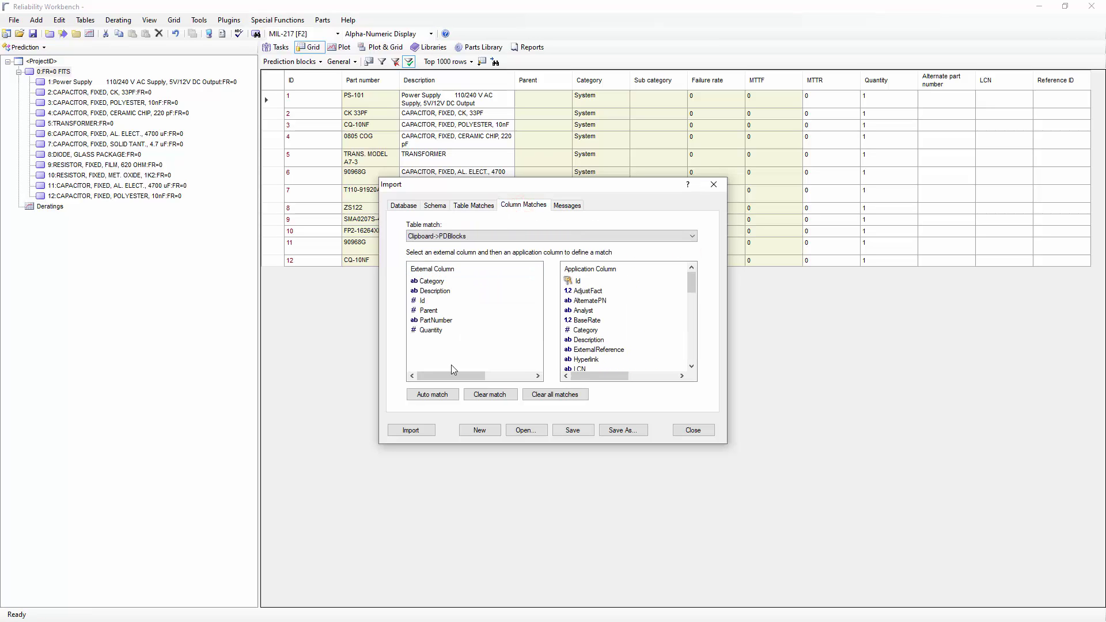
{"action": "left_click", "coordinate": [438, 394]}
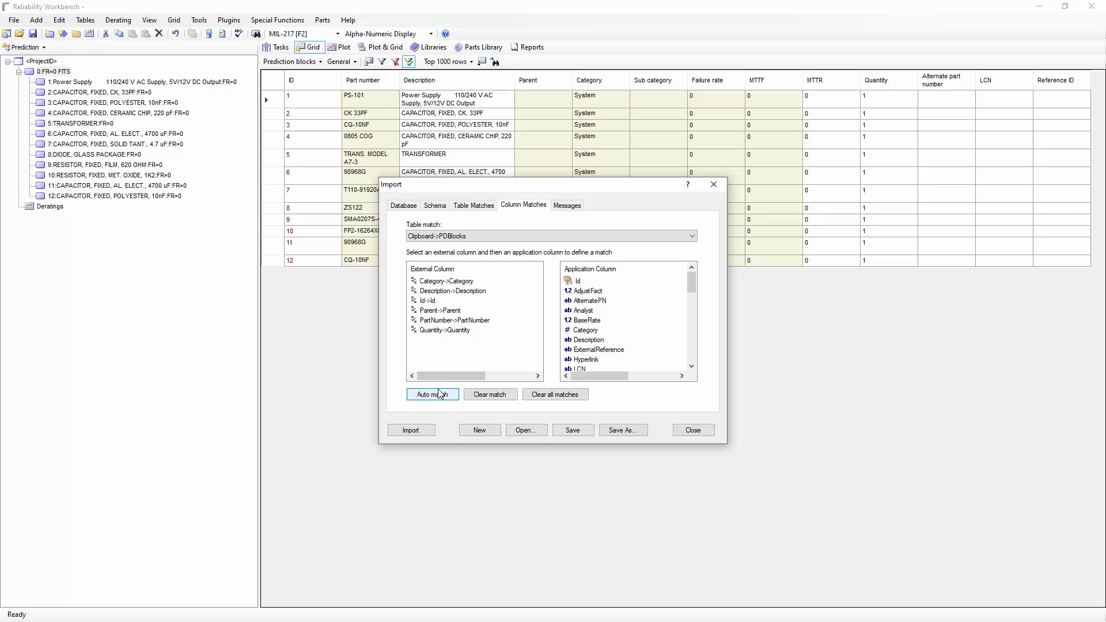
{"action": "left_click", "coordinate": [413, 432]}
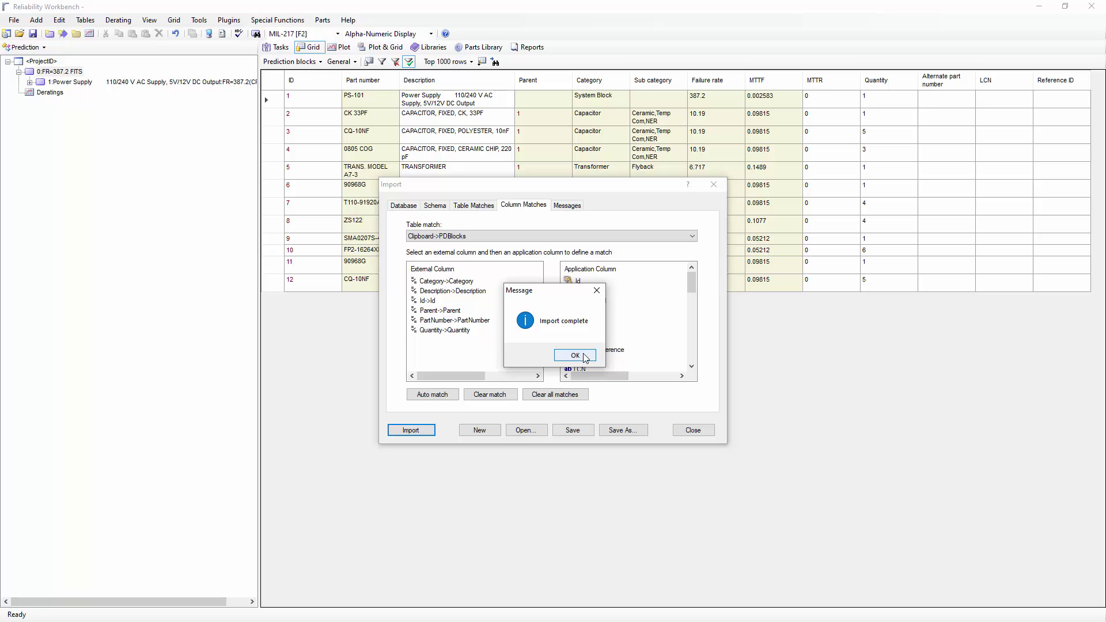
{"action": "left_click", "coordinate": [575, 356]}
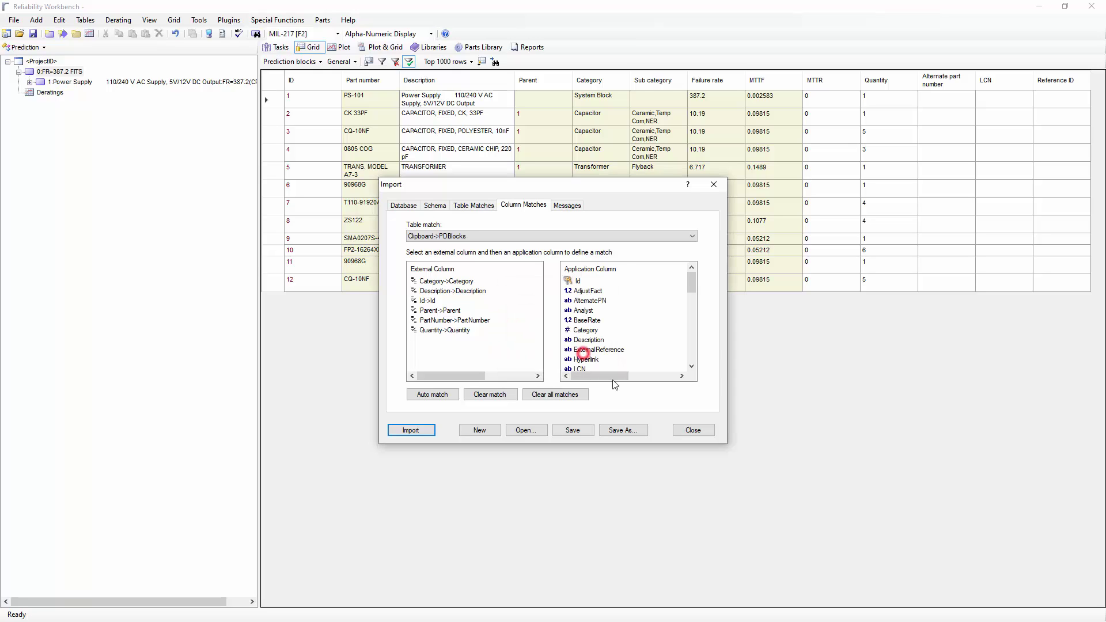
{"action": "left_click", "coordinate": [693, 430]}
{"action": "left_click", "coordinate": [573, 355]}
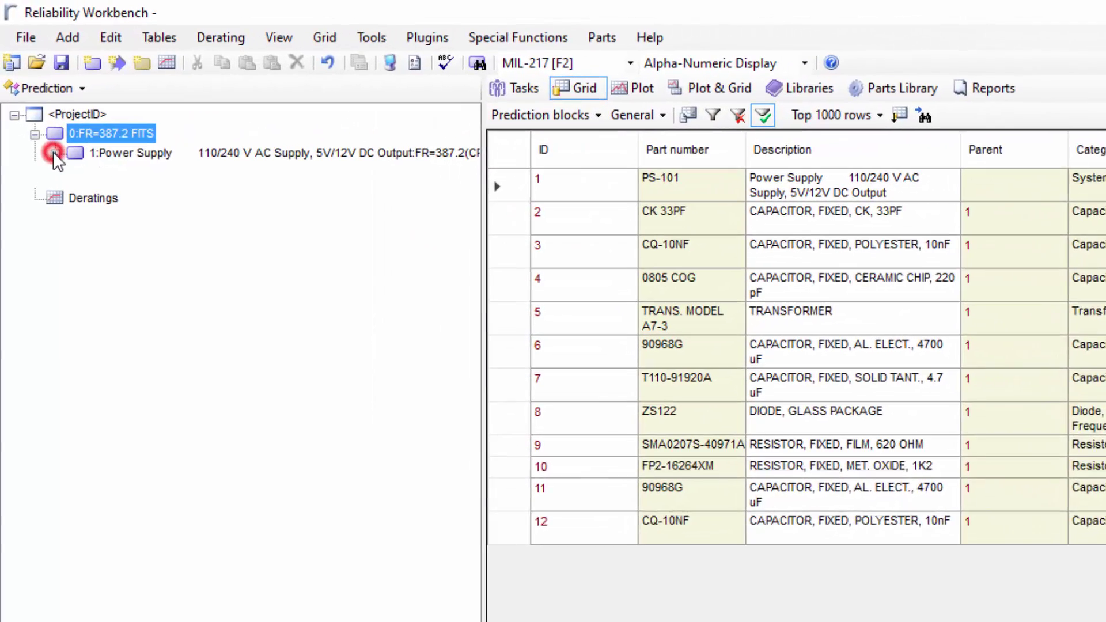
Expand Power Supply, view the 33PF capacitor's details without changes, and list all its parts
{"action": "left_click", "coordinate": [40, 113]}
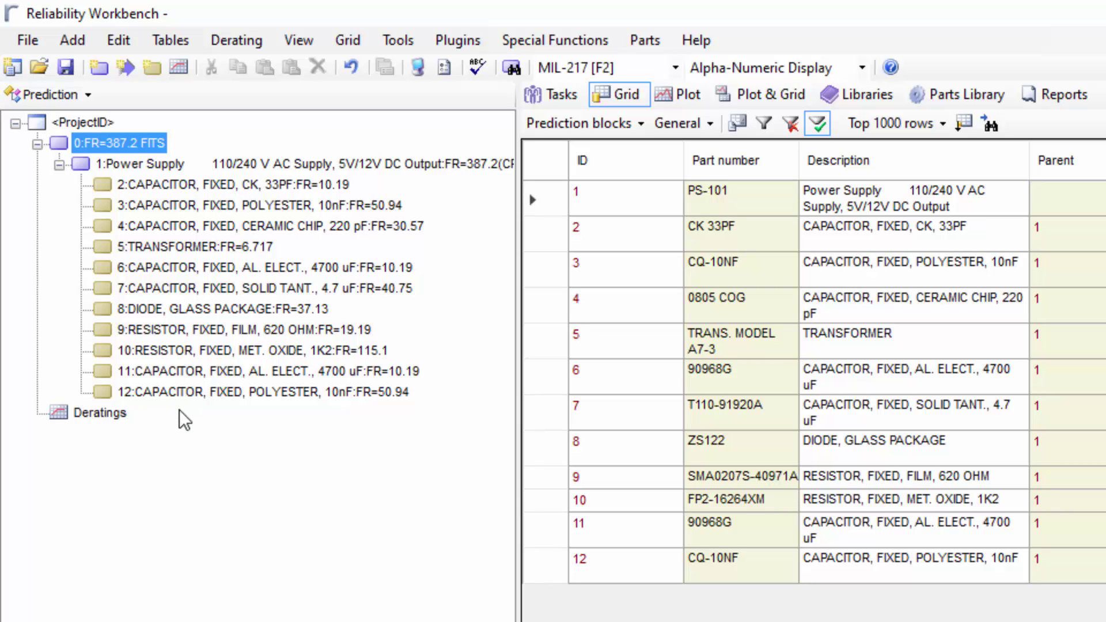
{"action": "double_click", "coordinate": [185, 186]}
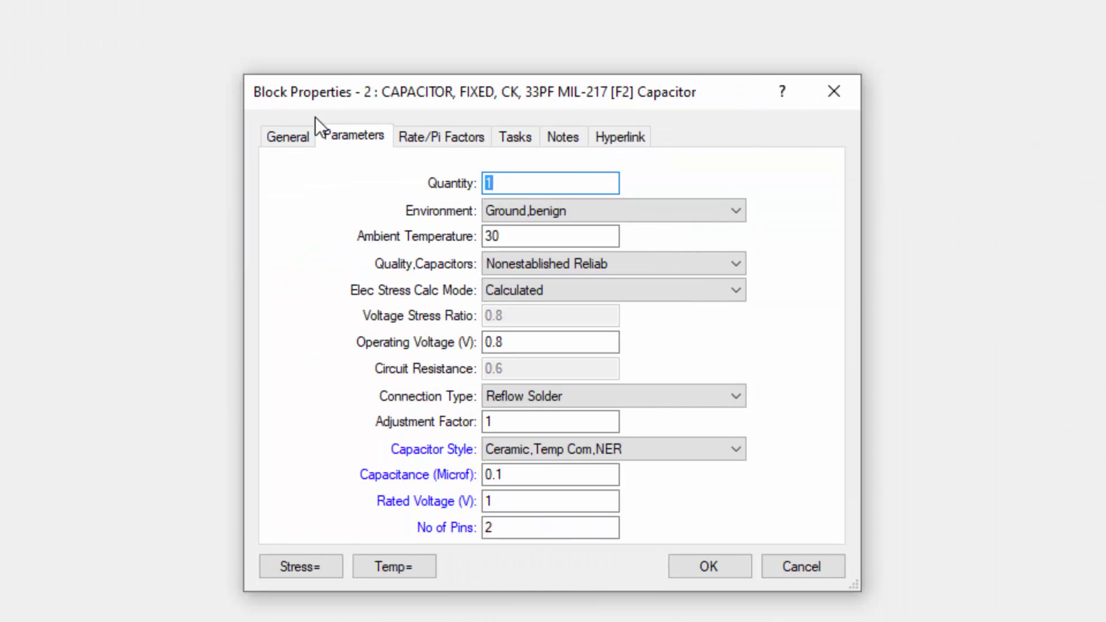
{"action": "left_click", "coordinate": [288, 136]}
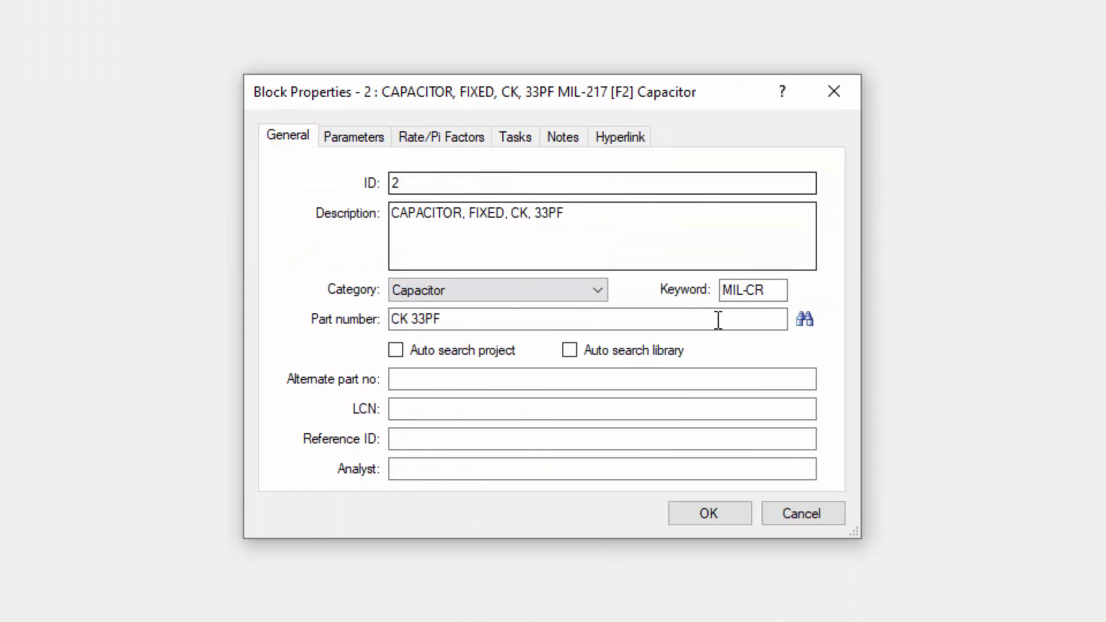
{"action": "left_click", "coordinate": [827, 507]}
{"action": "left_click", "coordinate": [77, 86]}
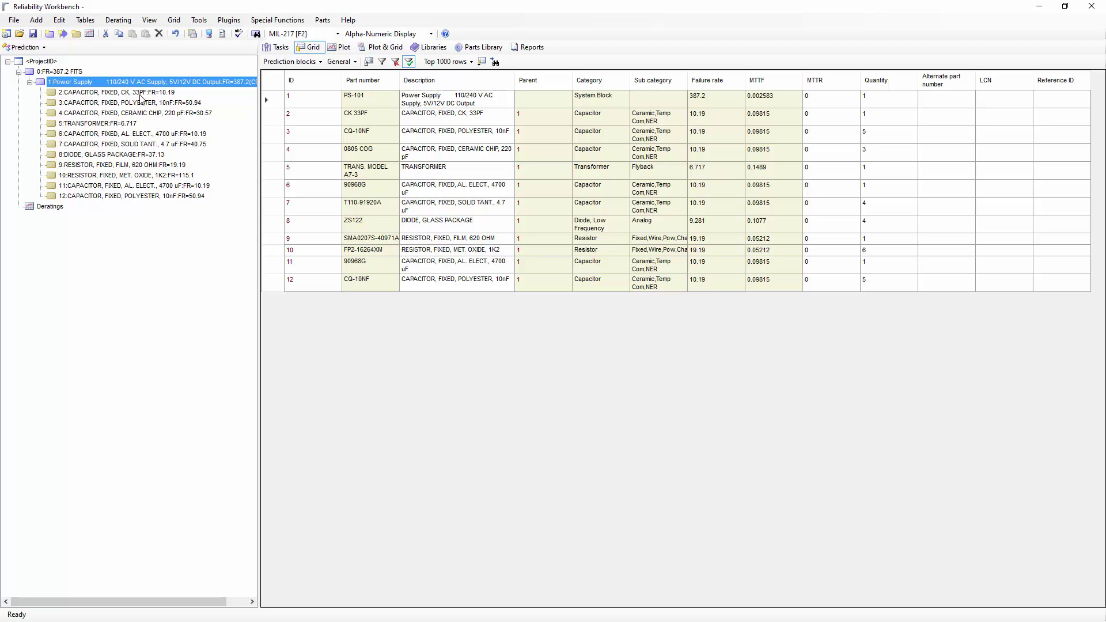
Review the CK 33PF capacitor's style and capacitance parameters, leaving them unchanged
{"action": "double_click", "coordinate": [140, 92]}
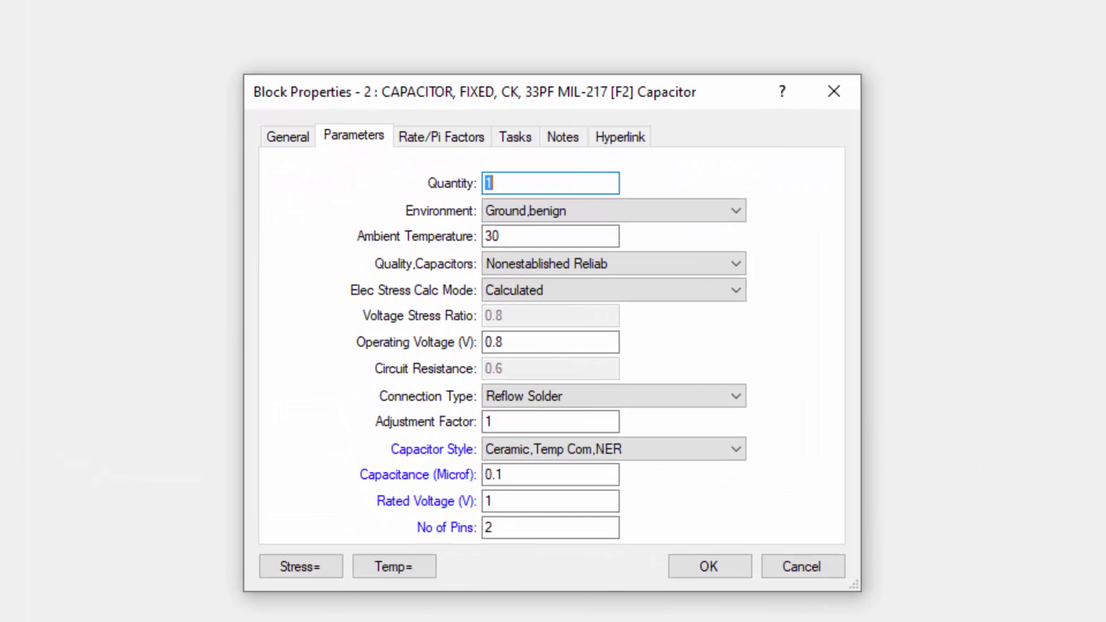
{"action": "left_click", "coordinate": [690, 444]}
{"action": "left_click", "coordinate": [690, 444]}
{"action": "left_click", "coordinate": [534, 476]}
{"action": "left_click", "coordinate": [546, 475]}
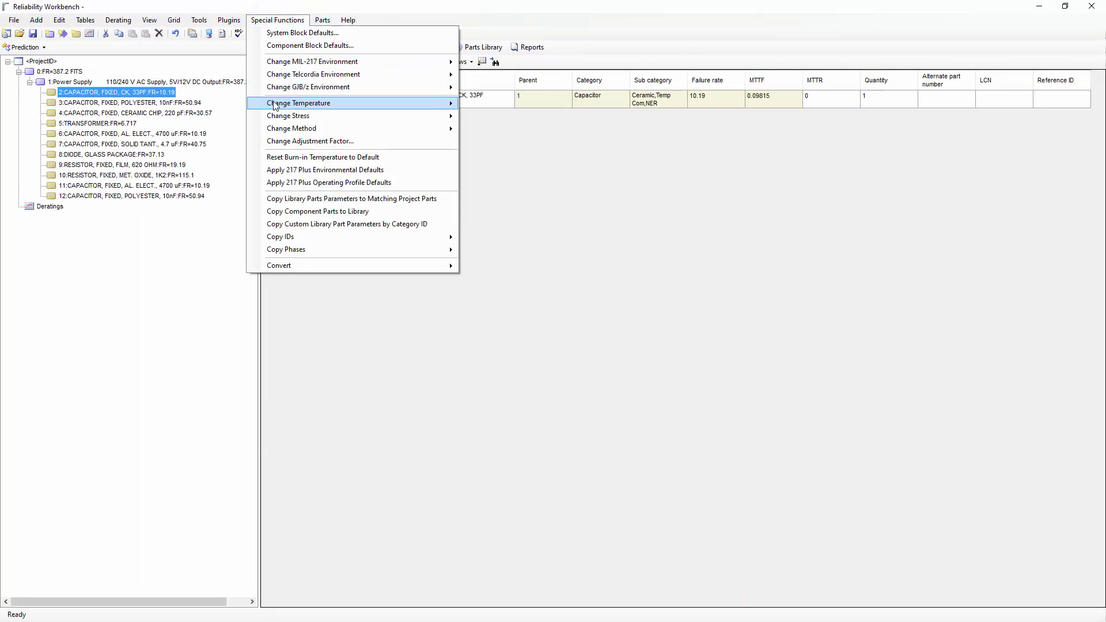
Dismiss the Special Functions menu unused and switch to the BOM workbook in Excel
{"action": "mouse_move", "coordinate": [281, 121]}
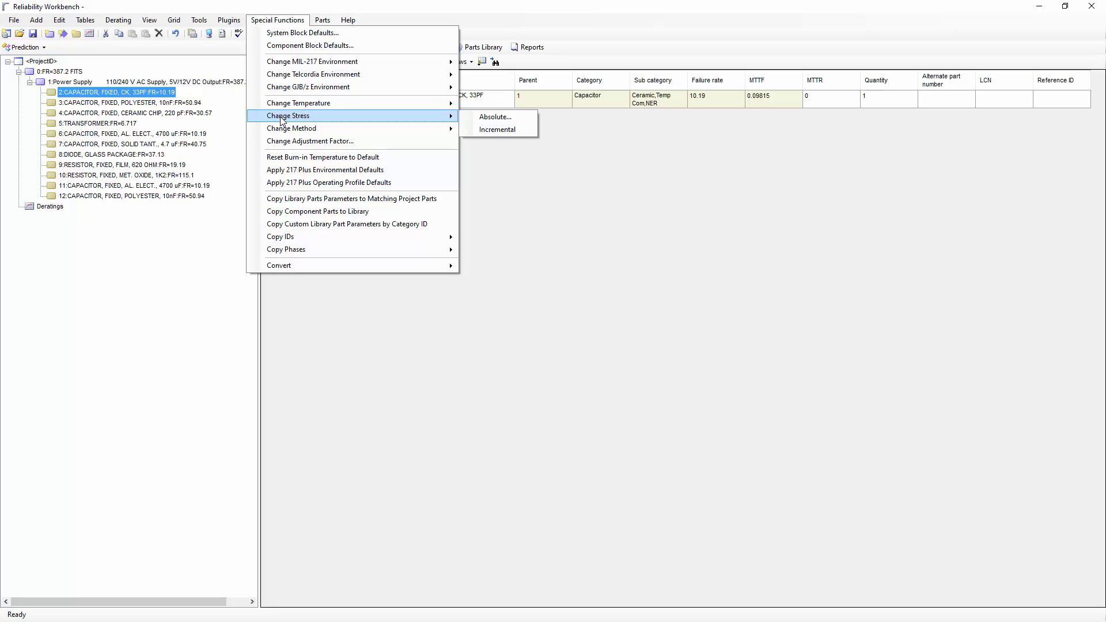
{"action": "left_click", "coordinate": [230, 101]}
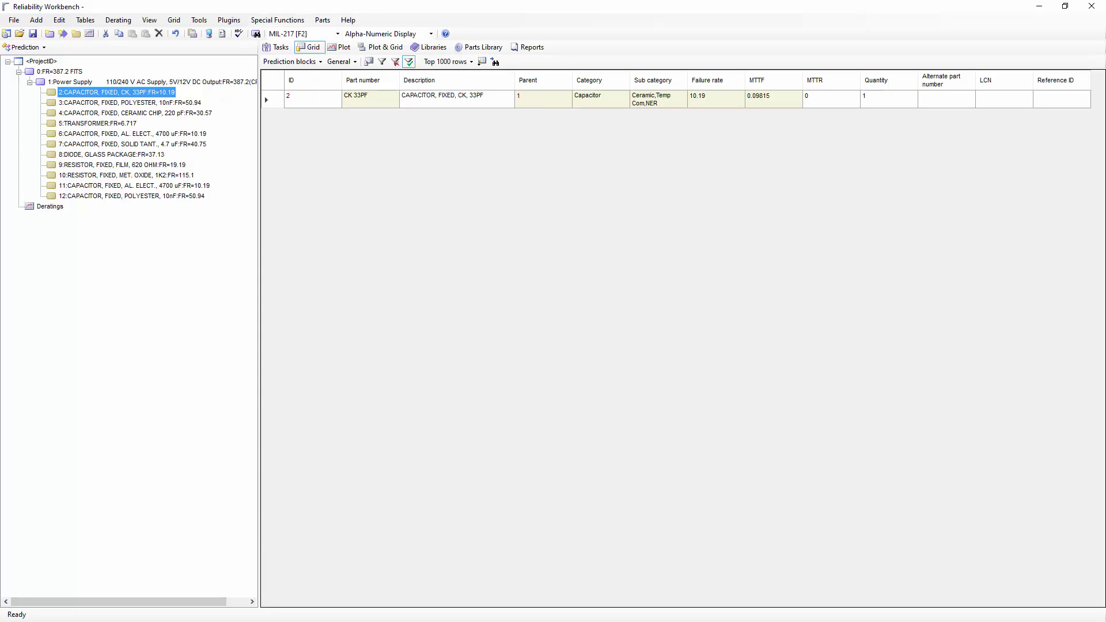
{"action": "key", "text": "alt+Tab"}
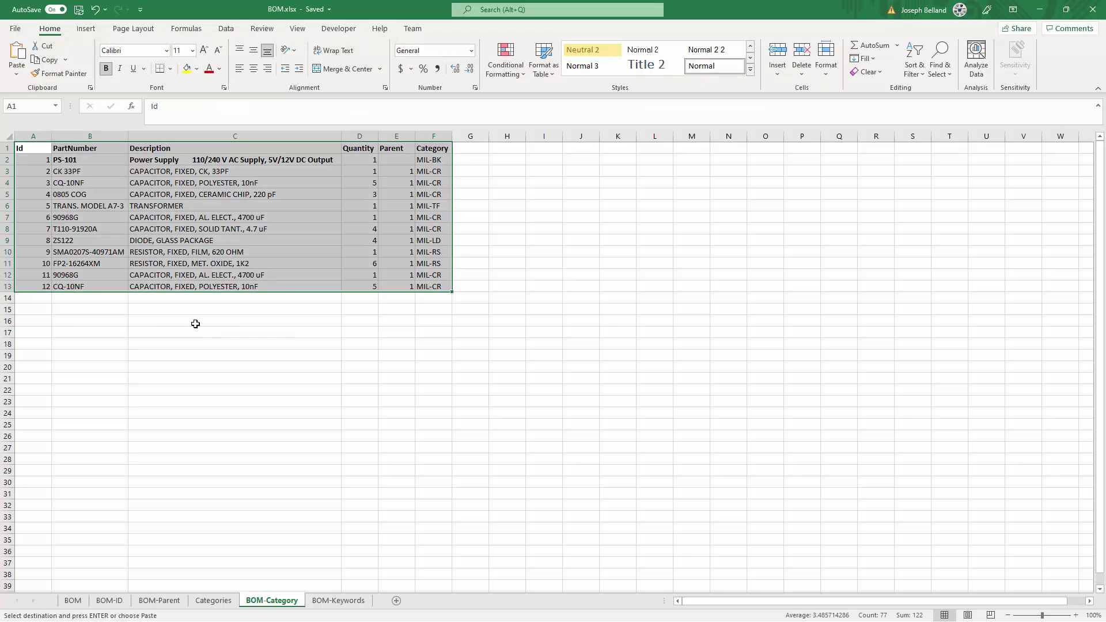
Open the BOM-Keywords sheet, inspect capacitance in G3, and bring up the MIL-HDBK-217F PDF
{"action": "left_click", "coordinate": [333, 601]}
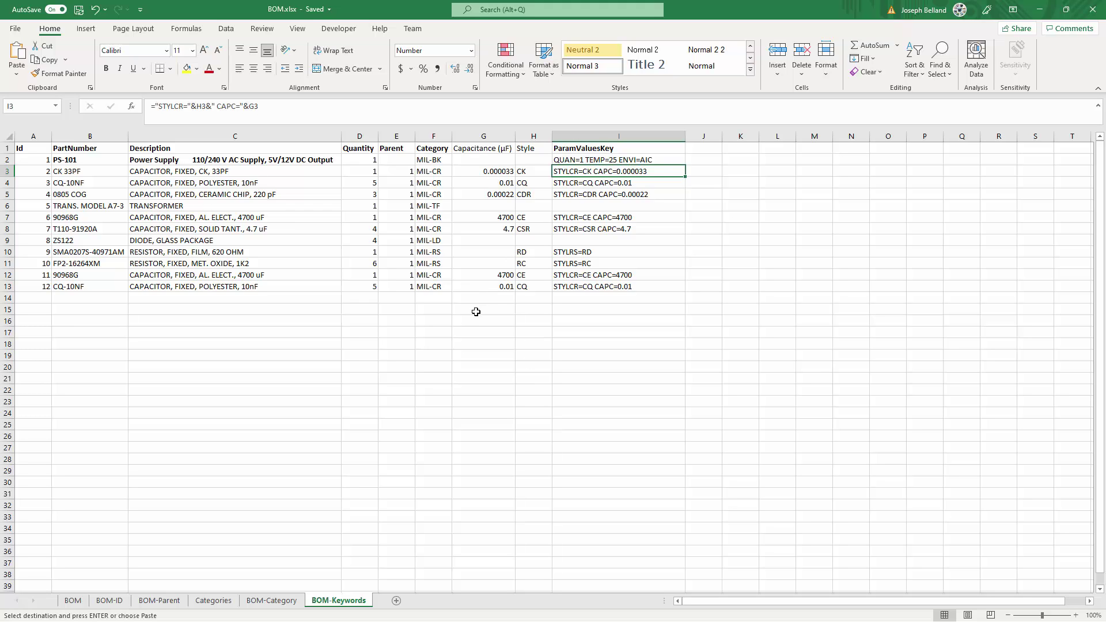
{"action": "left_click", "coordinate": [497, 173]}
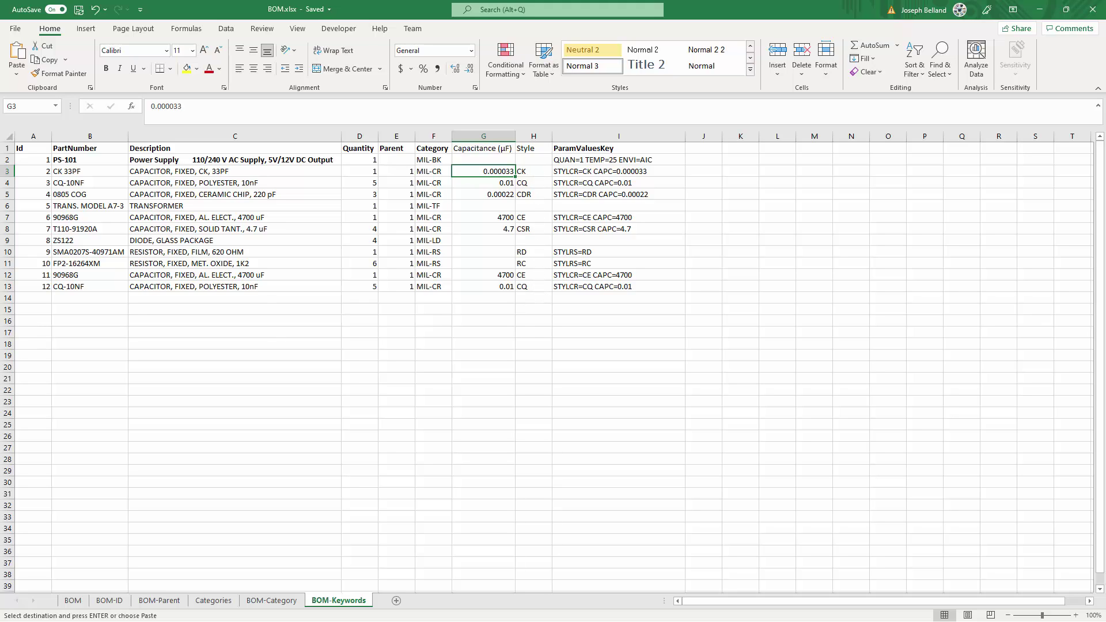
{"action": "key", "text": "alt+Tab"}
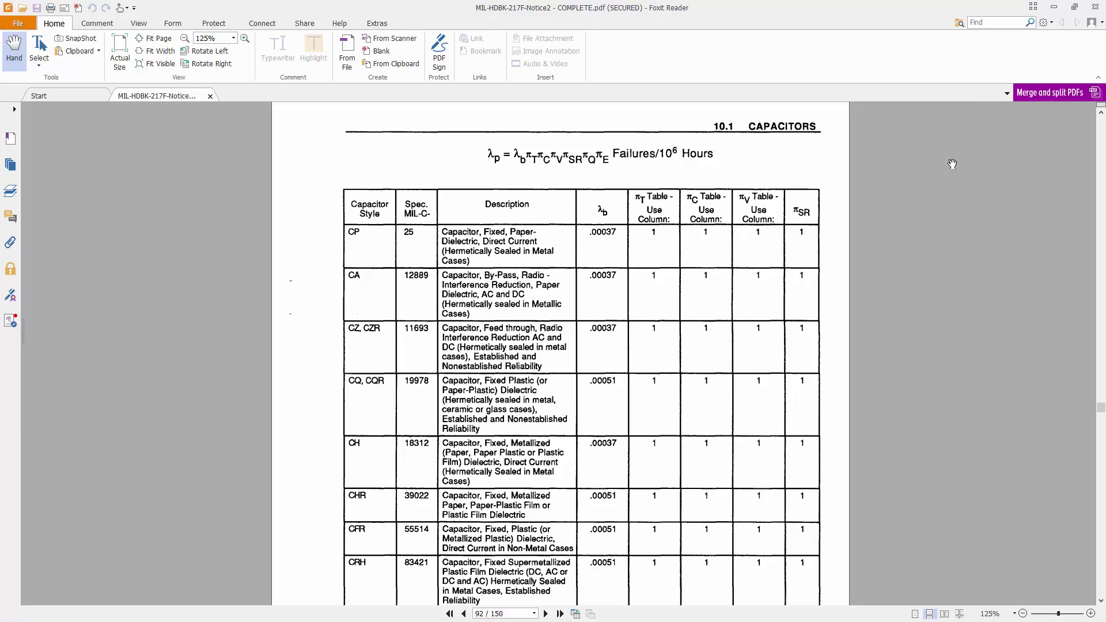
Minimize the MIL-HDBK-217F PDF in Foxit Reader to return to Excel
{"action": "left_click", "coordinate": [1054, 6]}
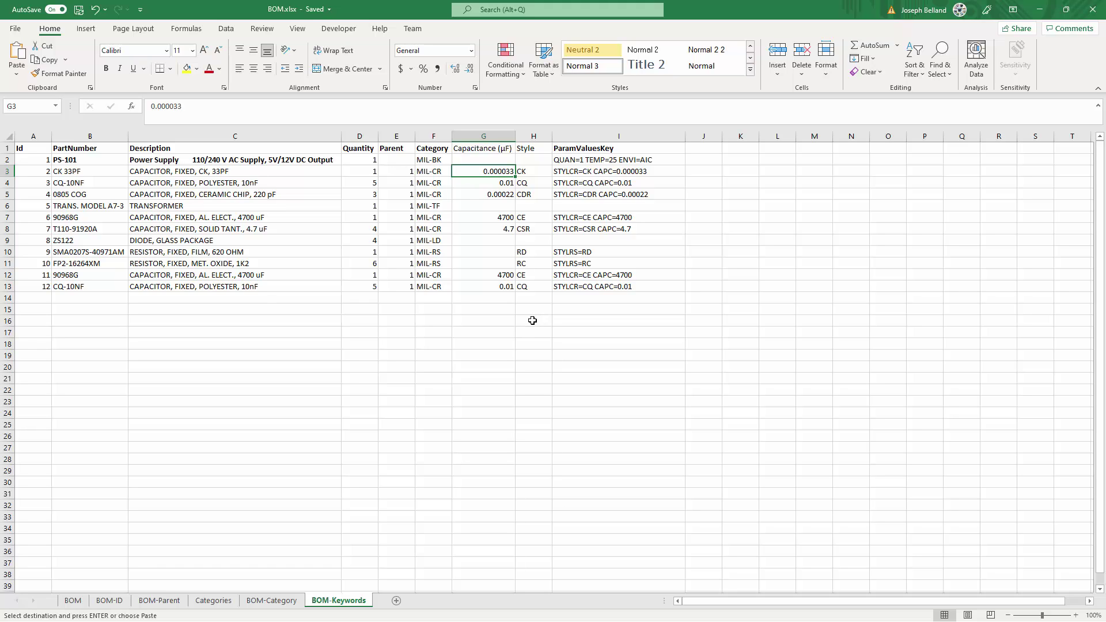
Inspect the ParamValuesKey formula in cell I3, then return to Reliability Workbench
{"action": "left_click", "coordinate": [583, 171]}
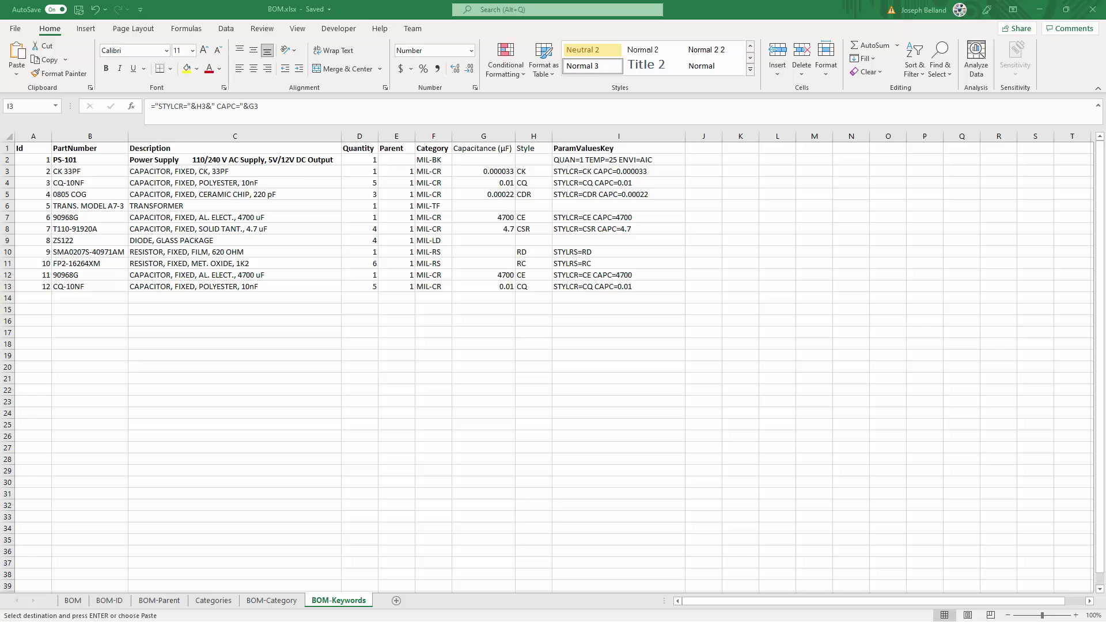
{"action": "key", "text": "alt+Tab"}
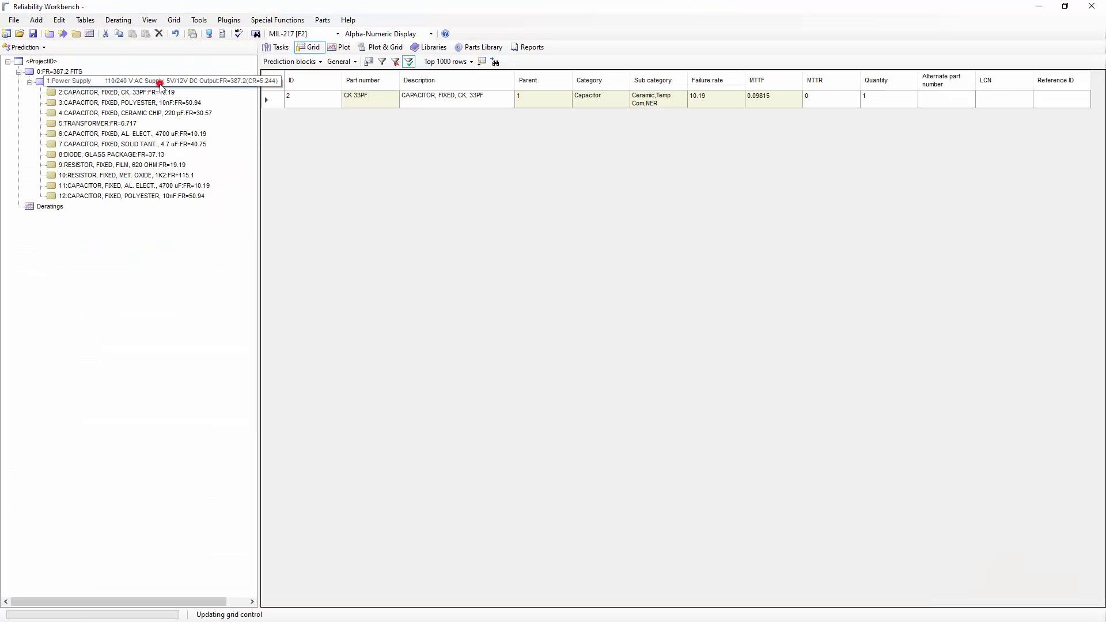
Show all twelve Power Supply parts with parameter values using the Block Parameters grid layout
{"action": "left_click", "coordinate": [161, 85]}
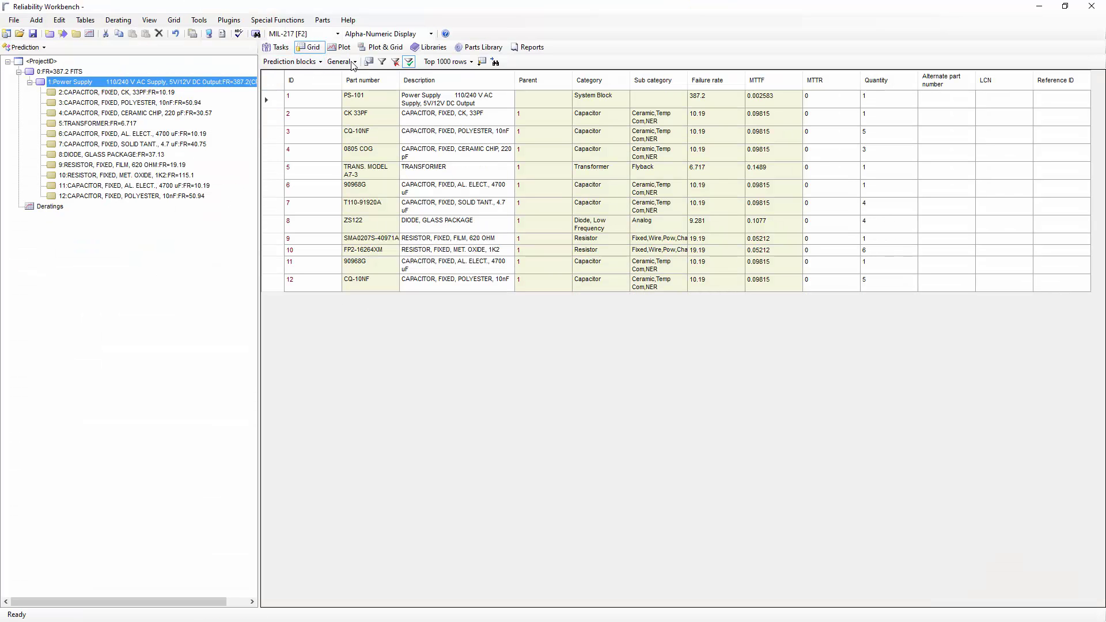
{"action": "left_click", "coordinate": [343, 62]}
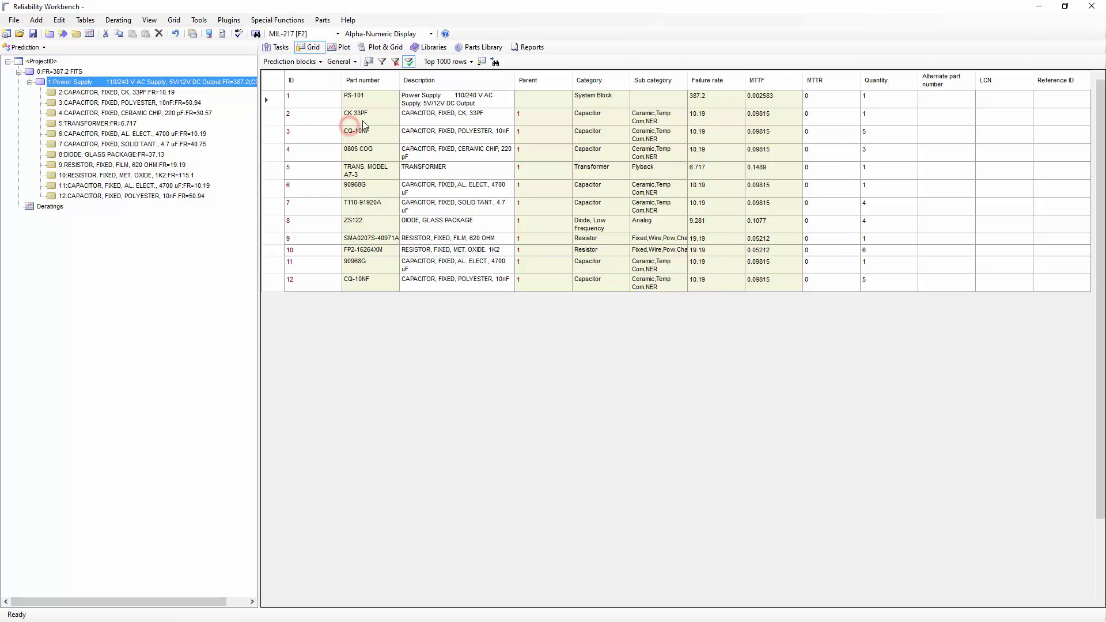
{"action": "left_click", "coordinate": [349, 124]}
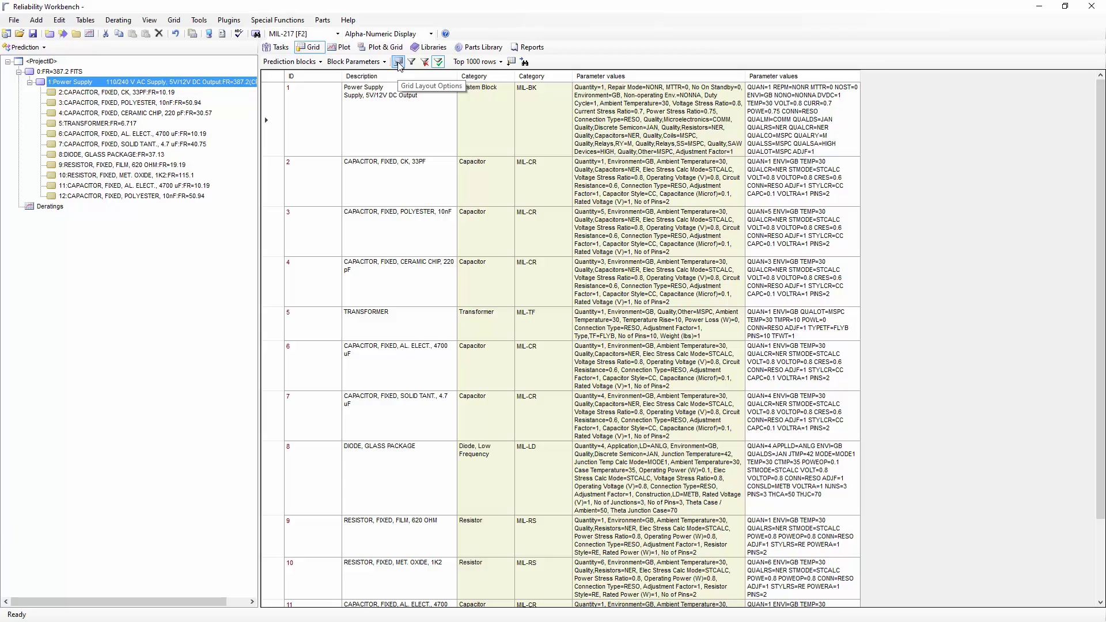
Review Grid Layout Options without changes and return to the Excel BOM workbook
{"action": "left_click", "coordinate": [399, 62]}
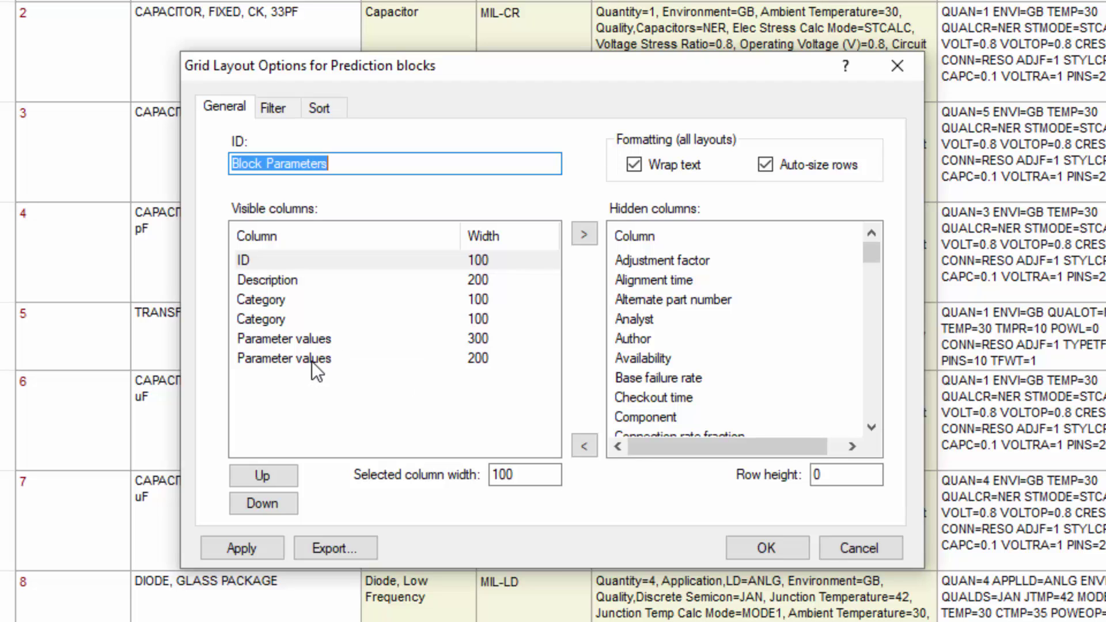
{"action": "left_click", "coordinate": [860, 545]}
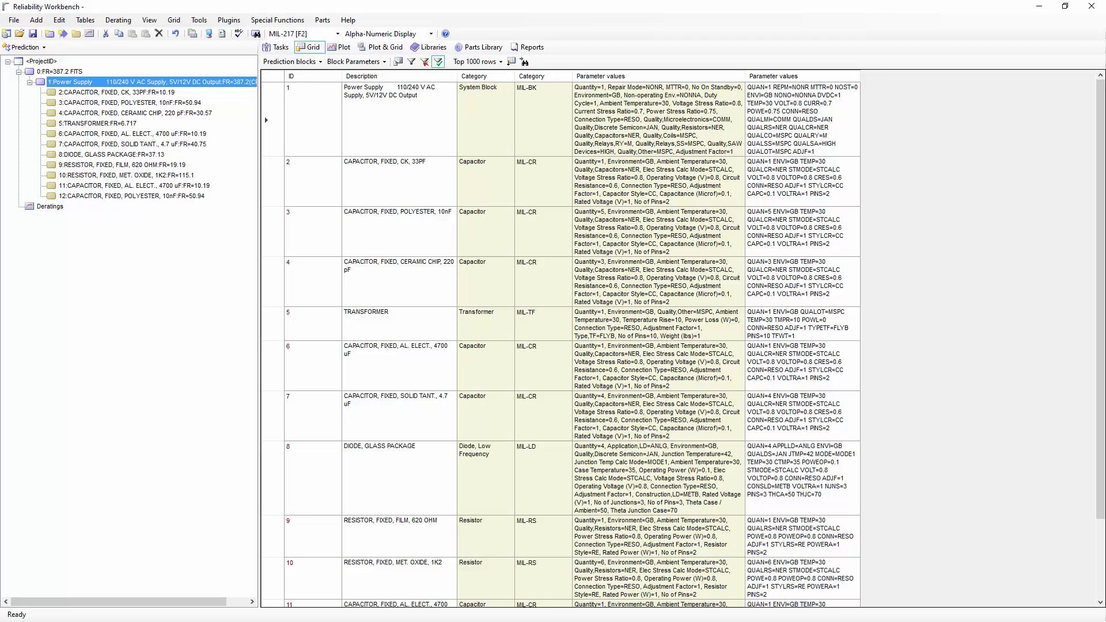
{"action": "key", "text": "alt+Tab"}
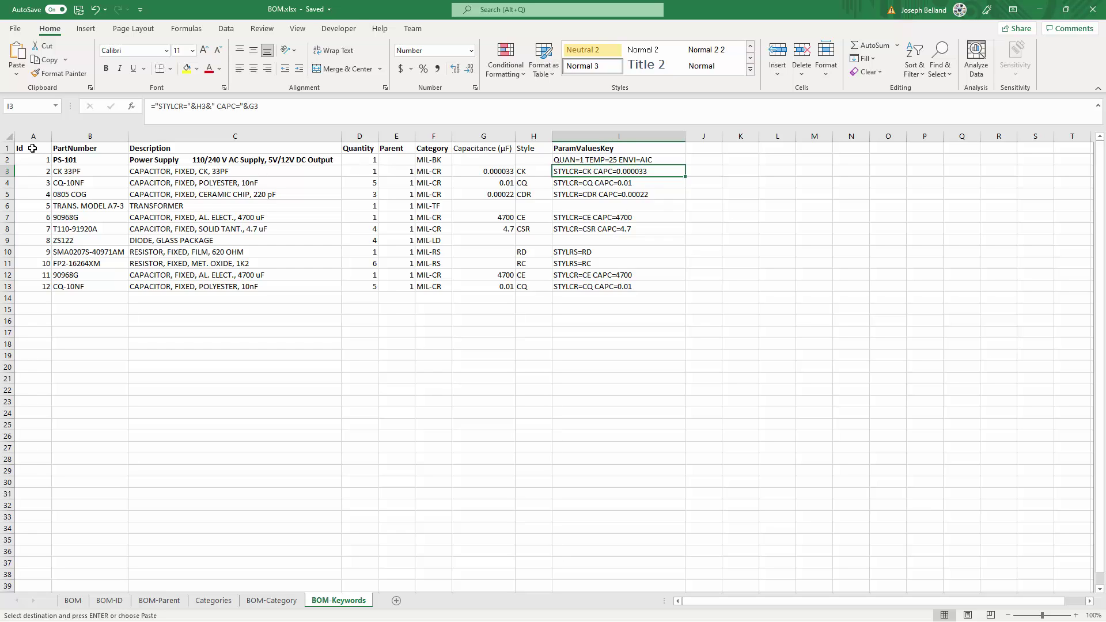
Copy the full BOM-Keywords table A1:I13, including the ParamValuesKey column
{"action": "mouse_move", "coordinate": [28, 148]}
{"action": "left_mouse_down"}
{"action": "mouse_move", "coordinate": [63, 170]}
{"action": "mouse_move", "coordinate": [617, 289]}
{"action": "left_mouse_up"}
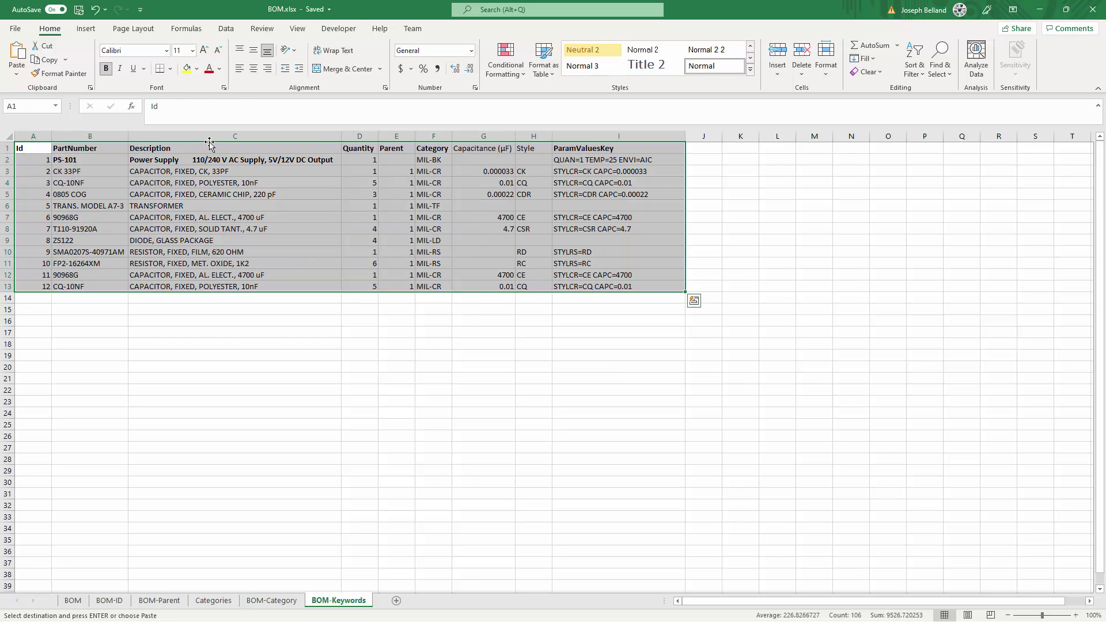
{"action": "left_click", "coordinate": [50, 60]}
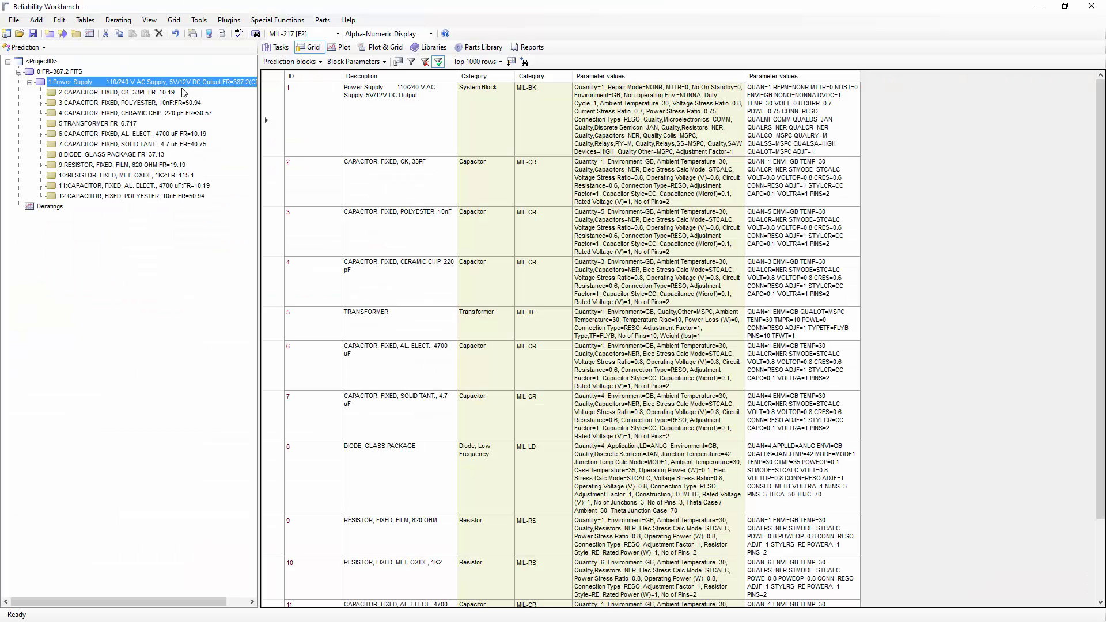
Set up a clipboard import with column names in the first row, matched to PDBlocks
{"action": "left_click", "coordinate": [14, 20]}
{"action": "left_click", "coordinate": [37, 211]}
{"action": "left_click", "coordinate": [533, 231]}
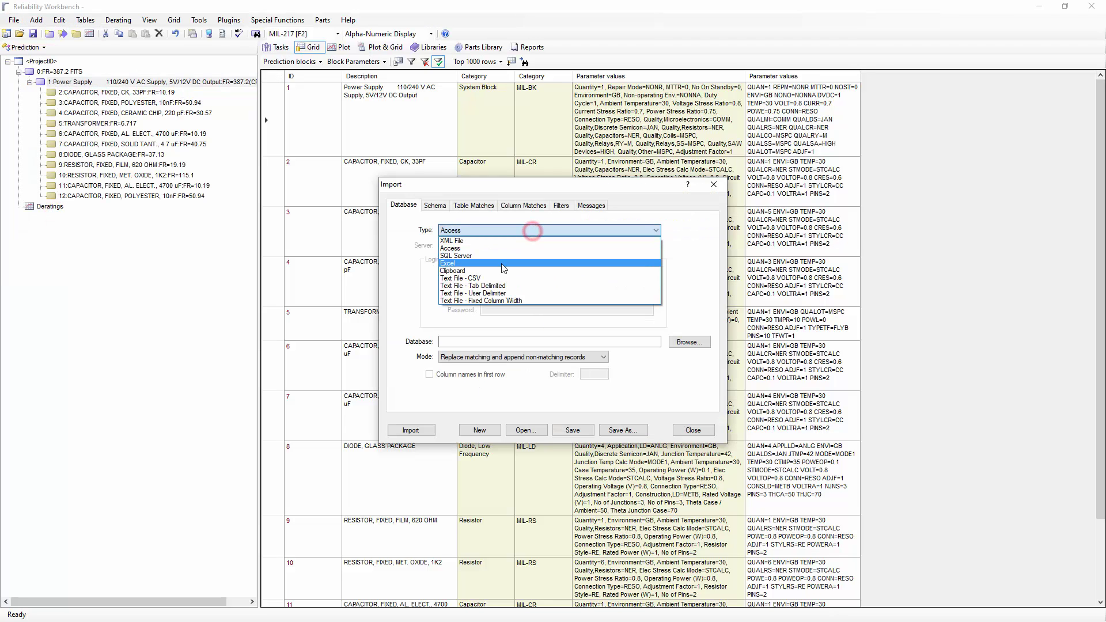
{"action": "left_click", "coordinate": [495, 271]}
{"action": "left_click", "coordinate": [460, 373]}
{"action": "left_click", "coordinate": [474, 205]}
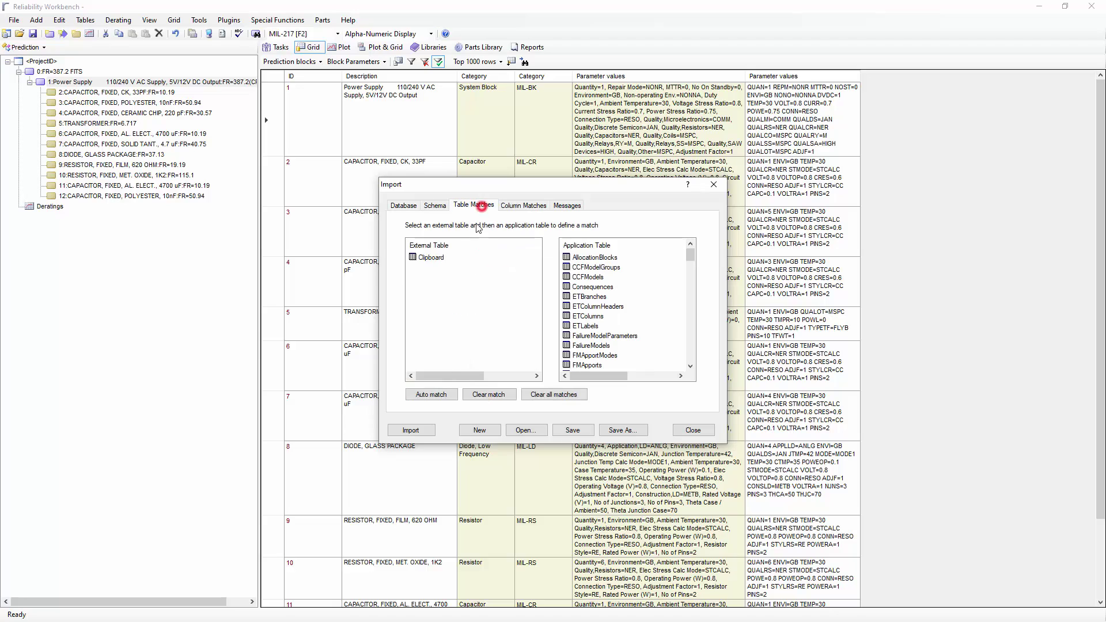
{"action": "left_click", "coordinate": [431, 257]}
{"action": "left_click", "coordinate": [690, 256]}
{"action": "left_click_drag", "start_coordinate": [691, 326], "coordinate": [691, 310]}
{"action": "left_click", "coordinate": [599, 307]}
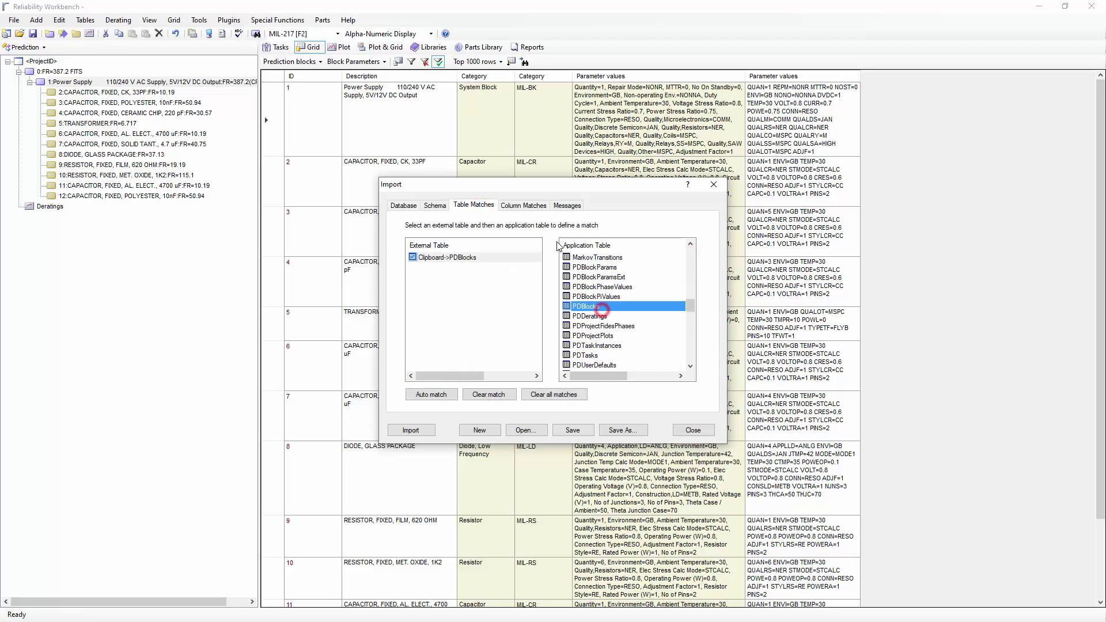
Auto-match columns, import the parameter keywords, and close without saving the import settings
{"action": "left_click", "coordinate": [523, 205]}
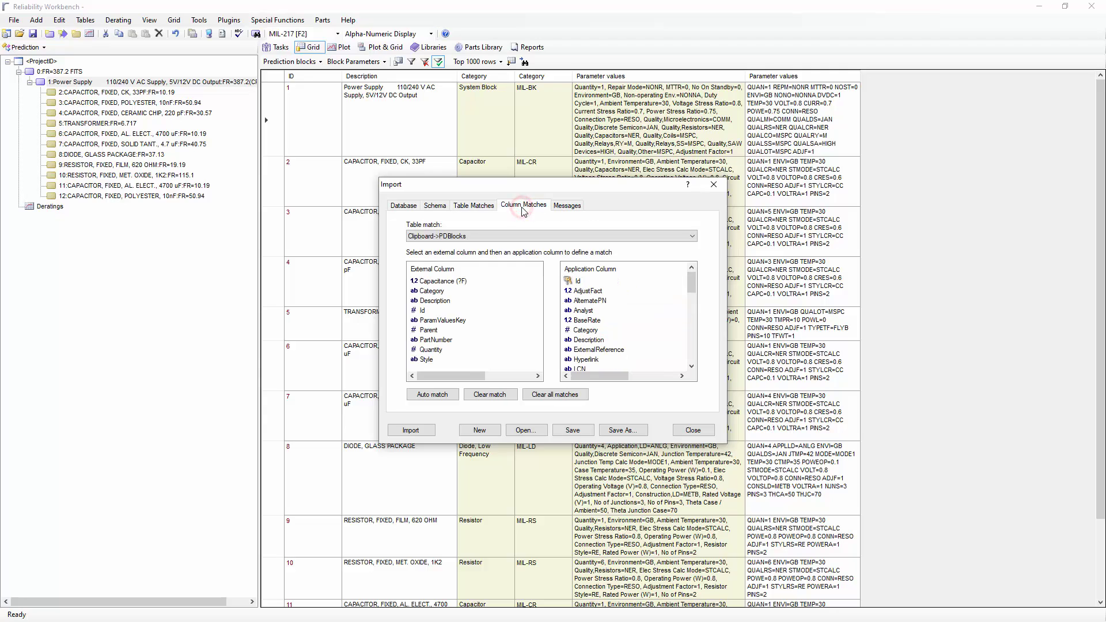
{"action": "left_click", "coordinate": [432, 394]}
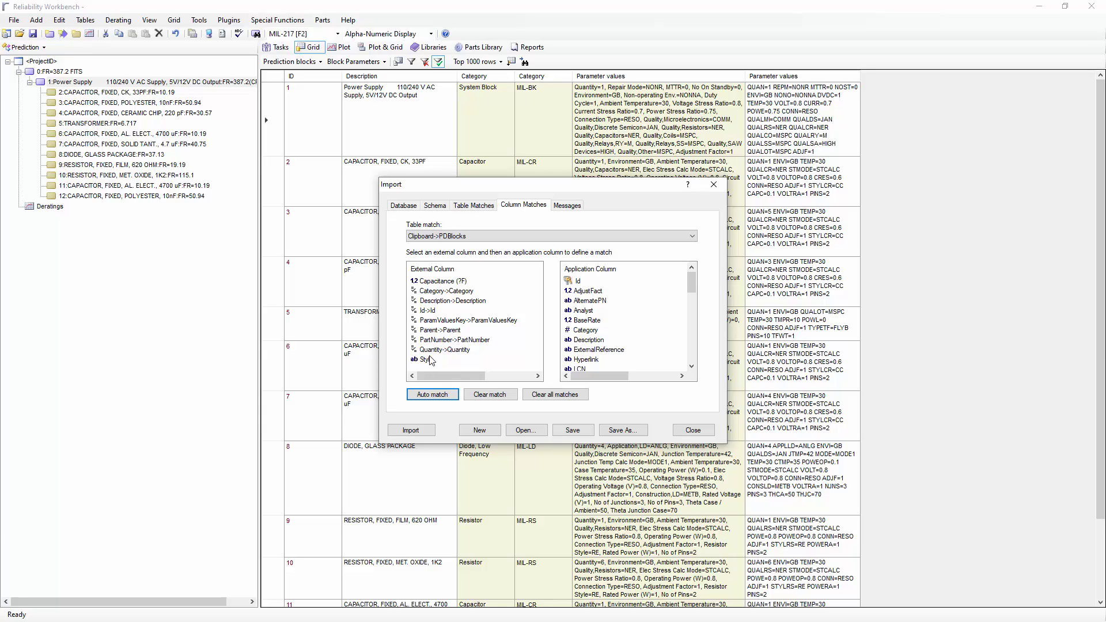
{"action": "left_click", "coordinate": [410, 432]}
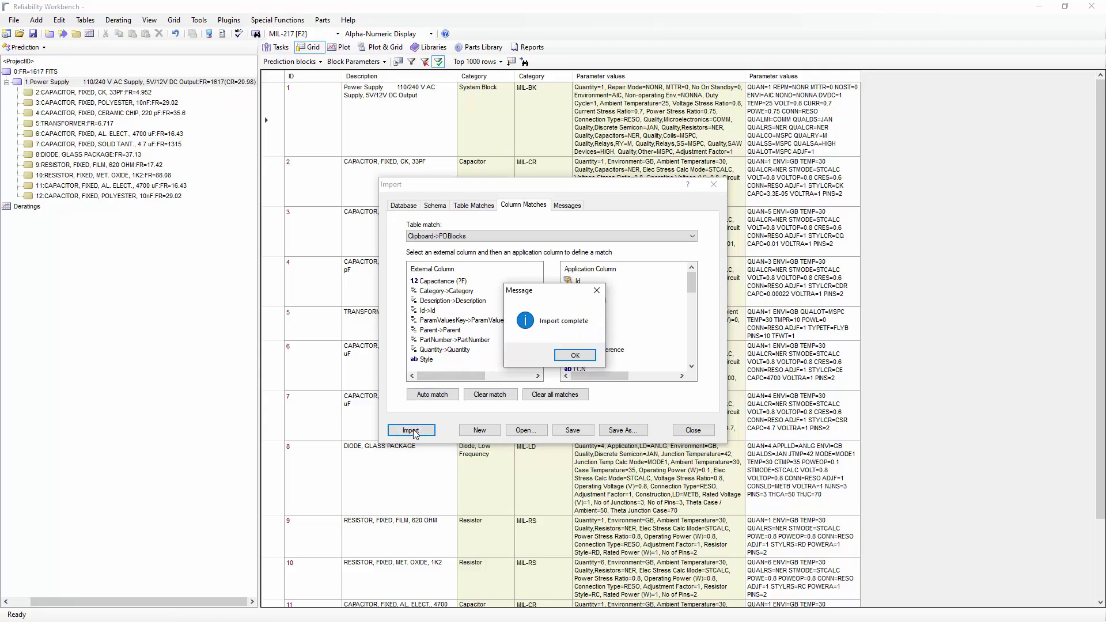
{"action": "left_click", "coordinate": [585, 362]}
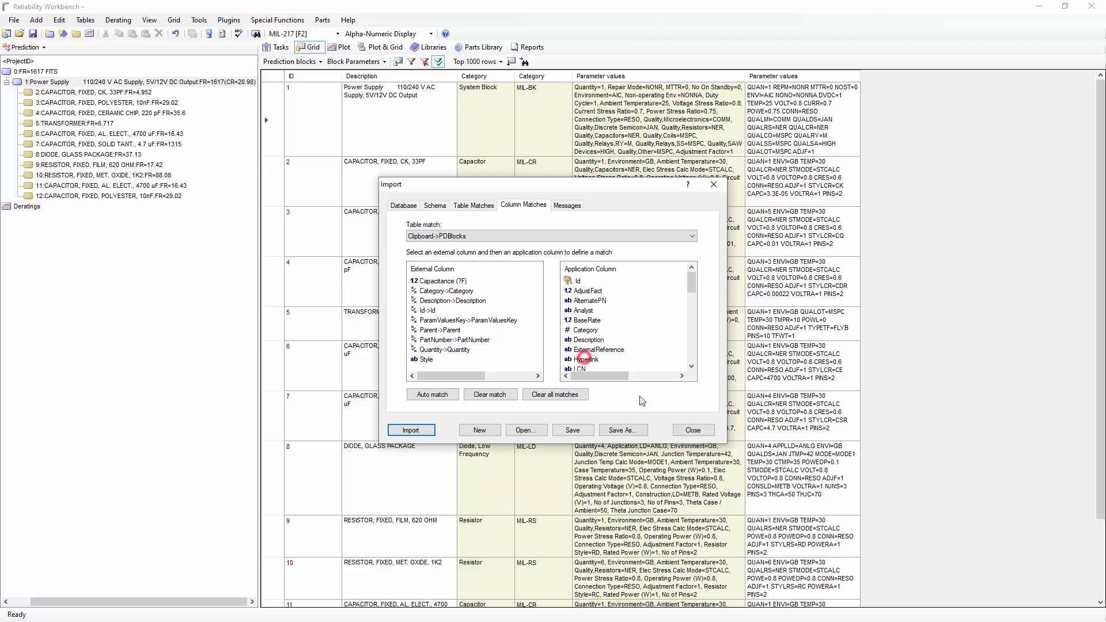
{"action": "left_click", "coordinate": [693, 431]}
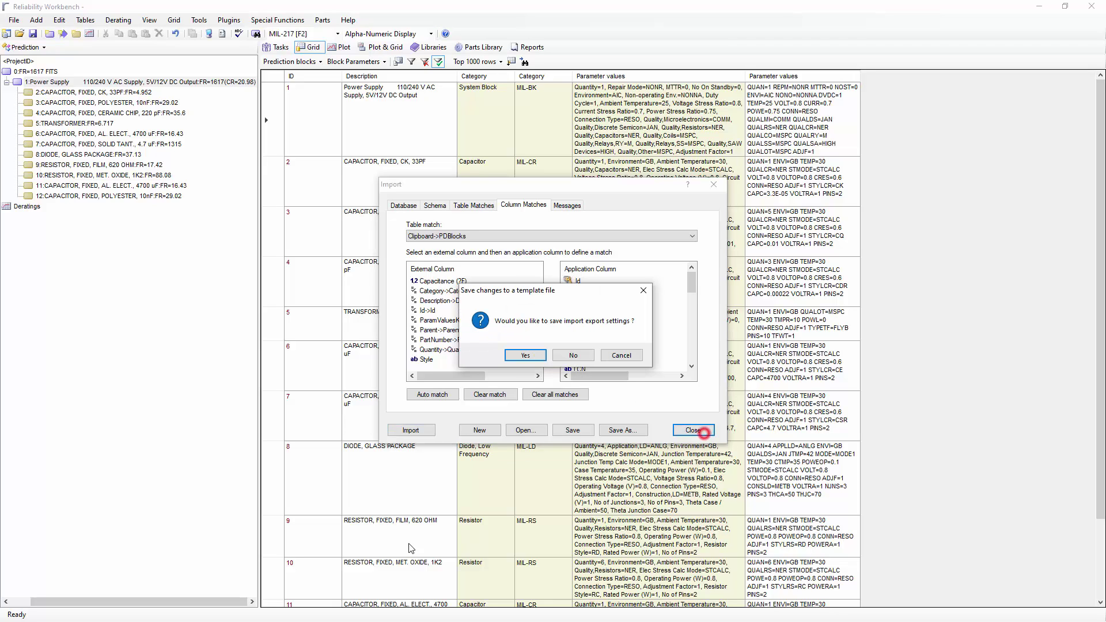
{"action": "left_click", "coordinate": [573, 355]}
{"action": "left_click_drag", "start_coordinate": [205, 601], "coordinate": [185, 601]}
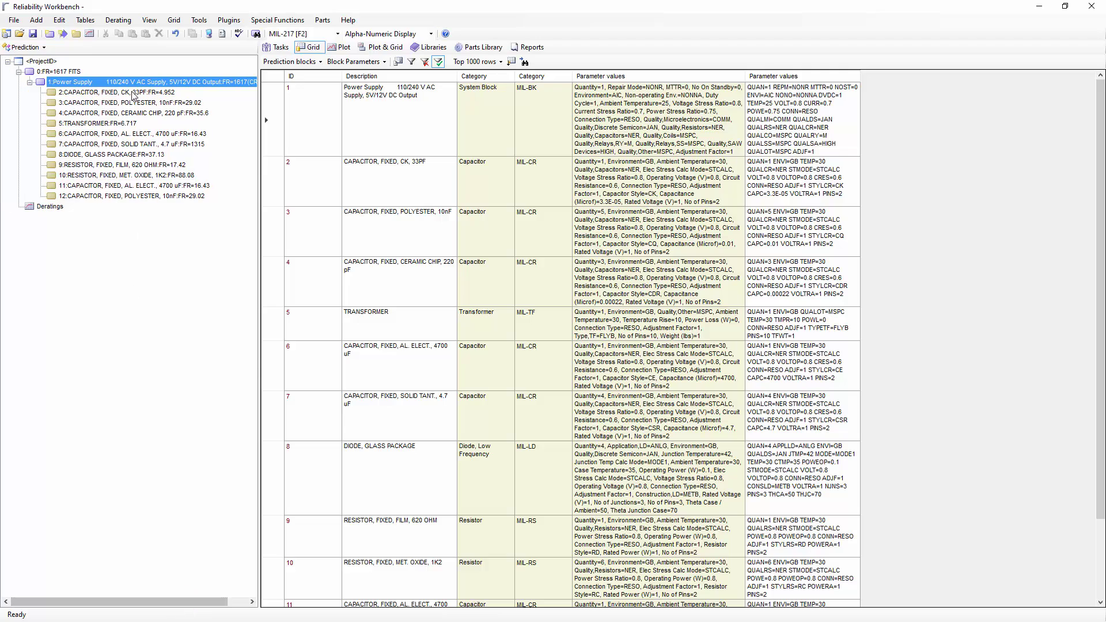
{"action": "left_click", "coordinate": [95, 93]}
{"action": "double_click", "coordinate": [95, 94]}
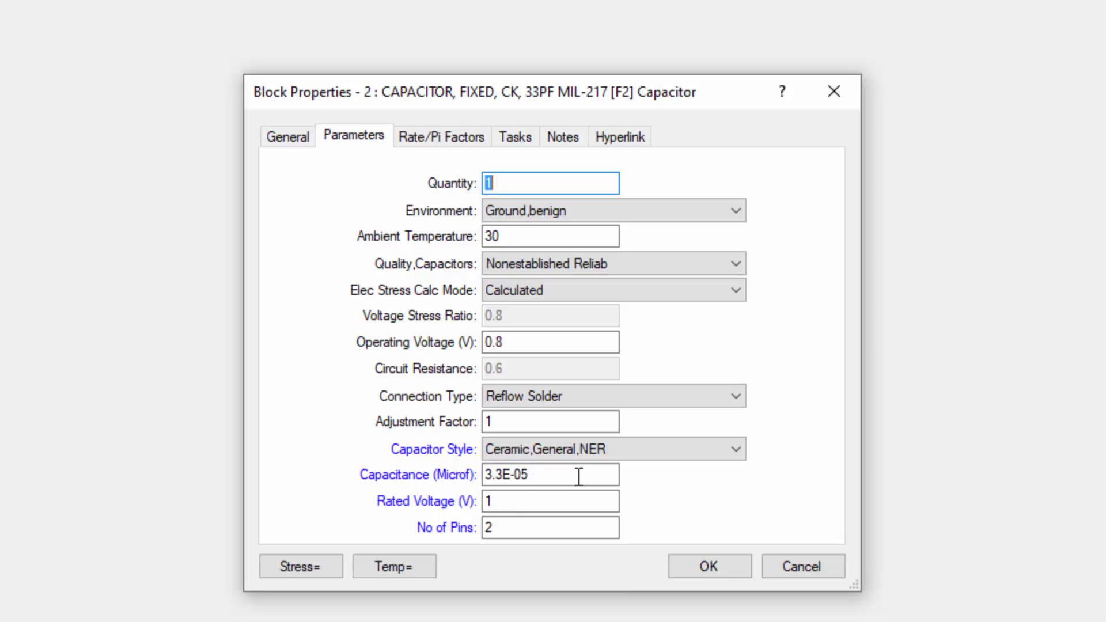
{"action": "left_click", "coordinate": [730, 570]}
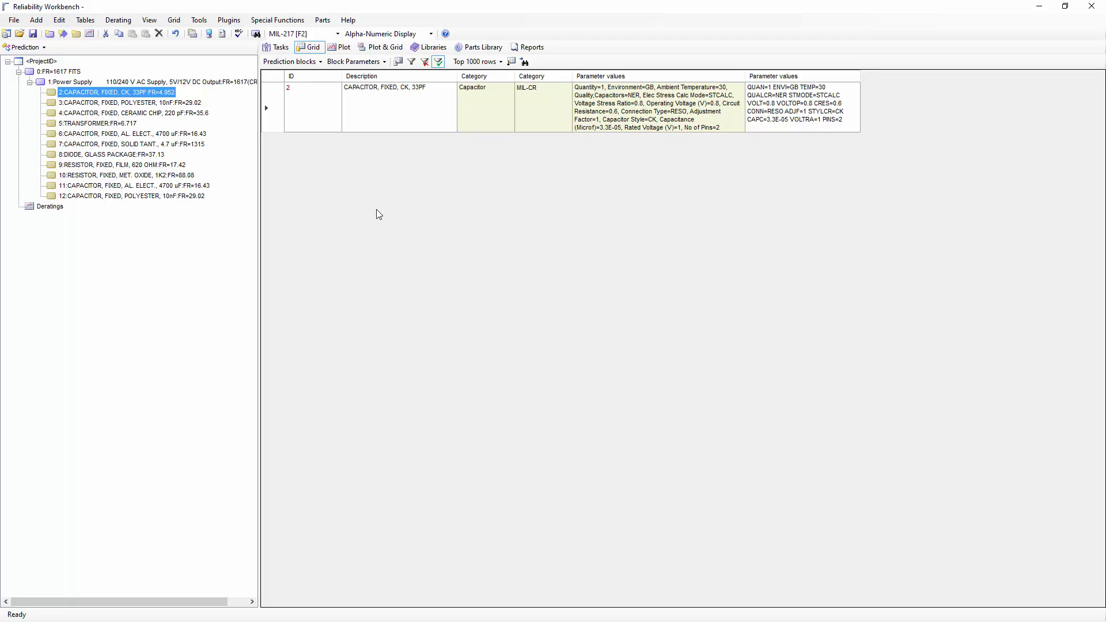
Switch to the Libraries view and create a new empty library, Library1
{"action": "left_click", "coordinate": [16, 19]}
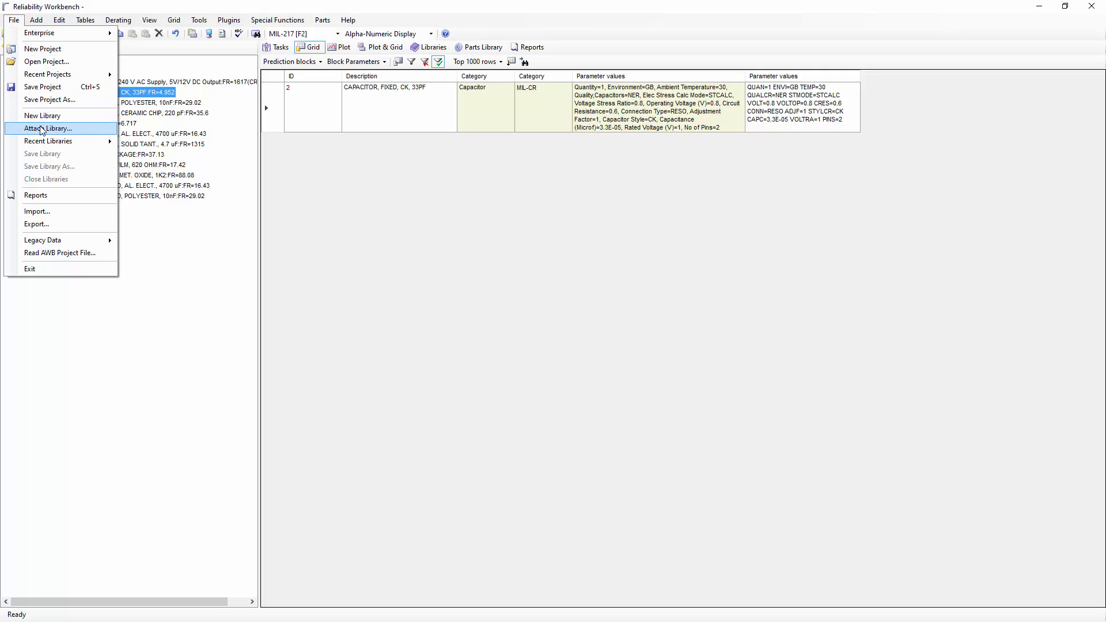
{"action": "left_click", "coordinate": [265, 105]}
{"action": "left_click", "coordinate": [429, 47]}
{"action": "left_click", "coordinate": [14, 21]}
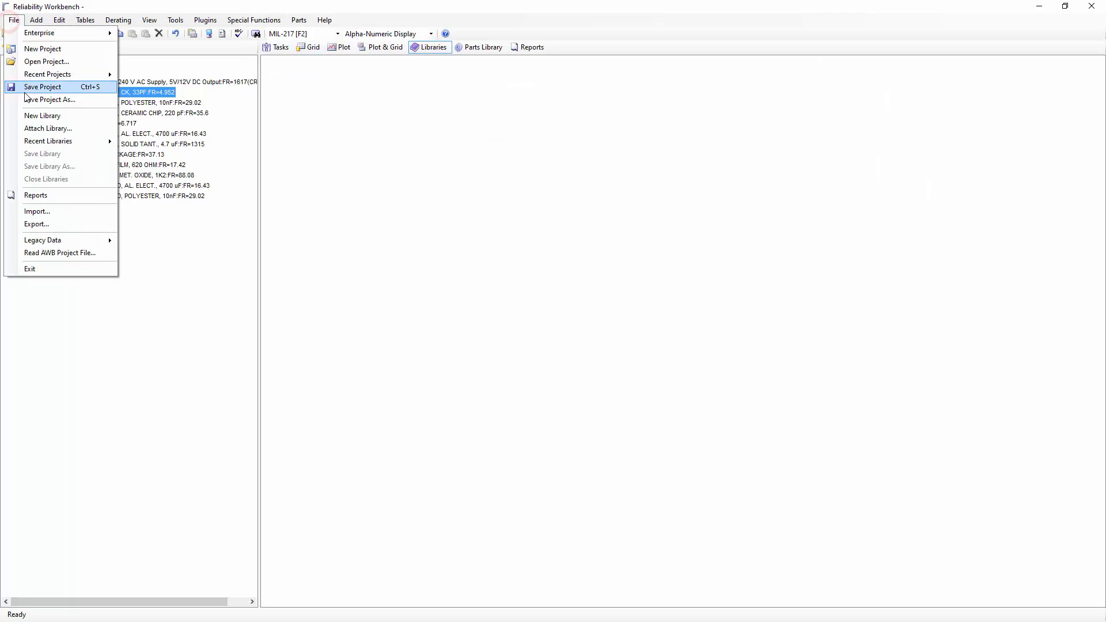
{"action": "left_click", "coordinate": [28, 117]}
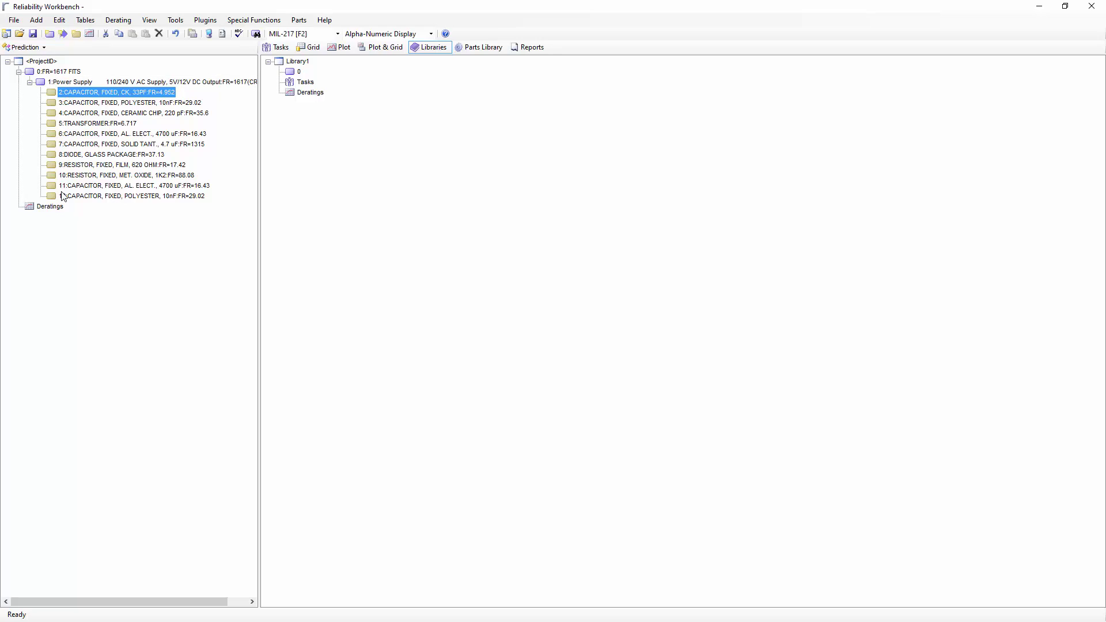
Copy the project's component parts into Library1's node 0 and expand it to show them
{"action": "left_click", "coordinate": [295, 73]}
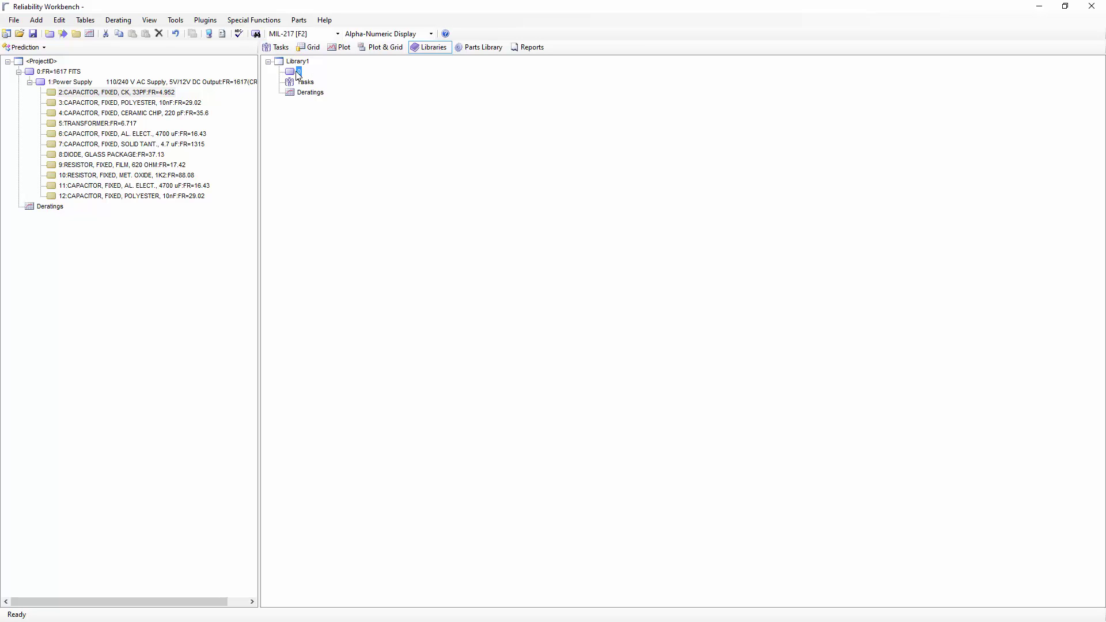
{"action": "left_click", "coordinate": [253, 21]}
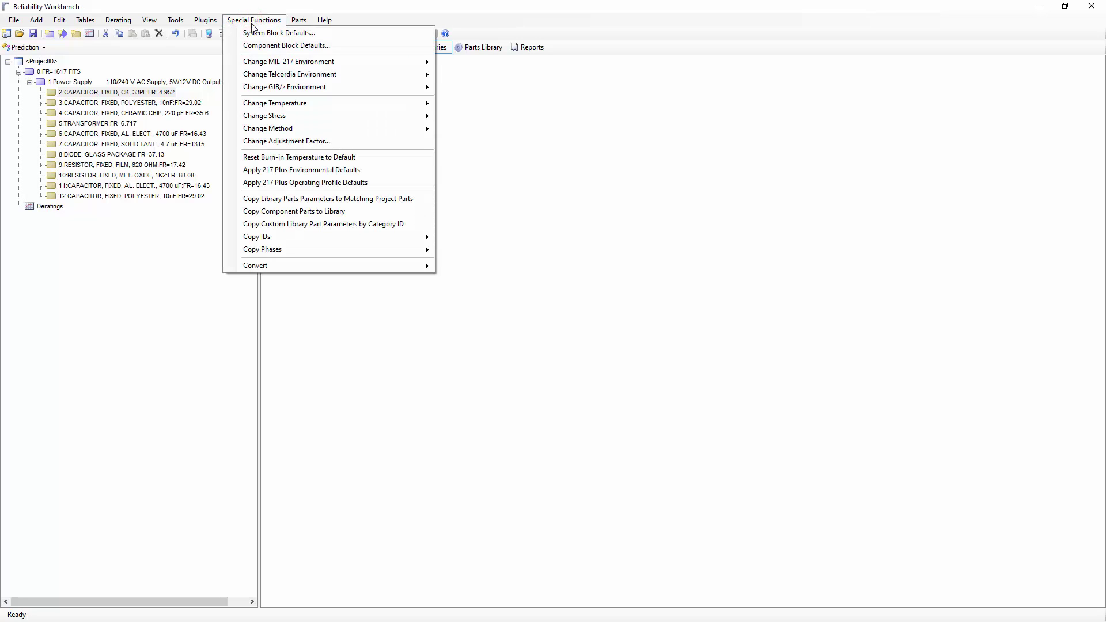
{"action": "left_click", "coordinate": [319, 212]}
{"action": "left_click", "coordinate": [280, 72]}
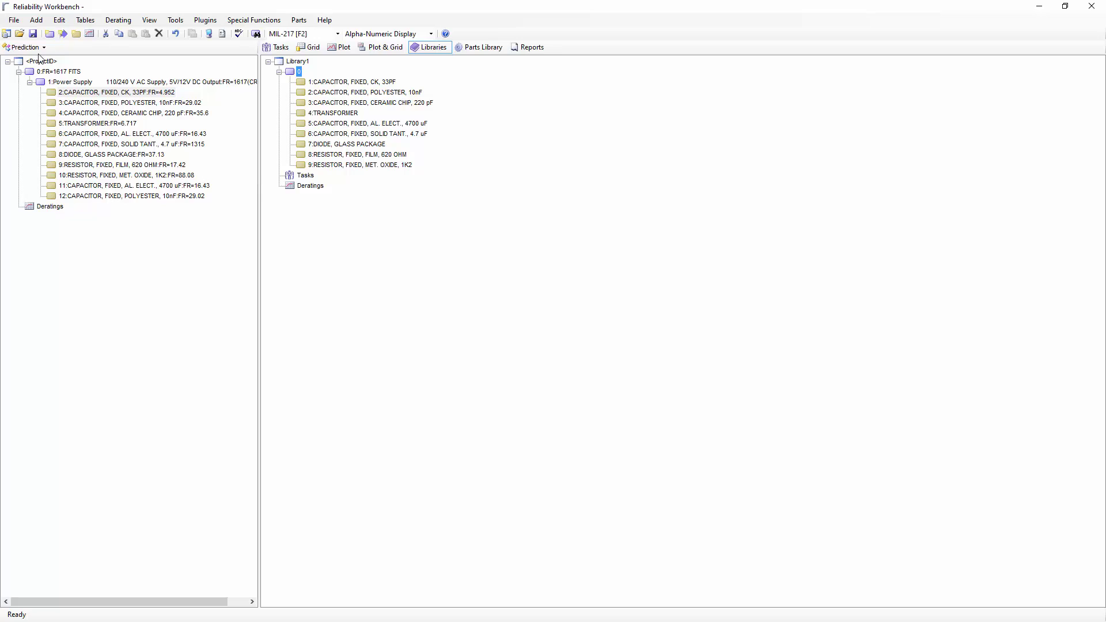
Start a new empty project discarding old changes, then copy the BOM-Keywords table in Excel
{"action": "left_click", "coordinate": [7, 34]}
{"action": "left_click", "coordinate": [568, 353]}
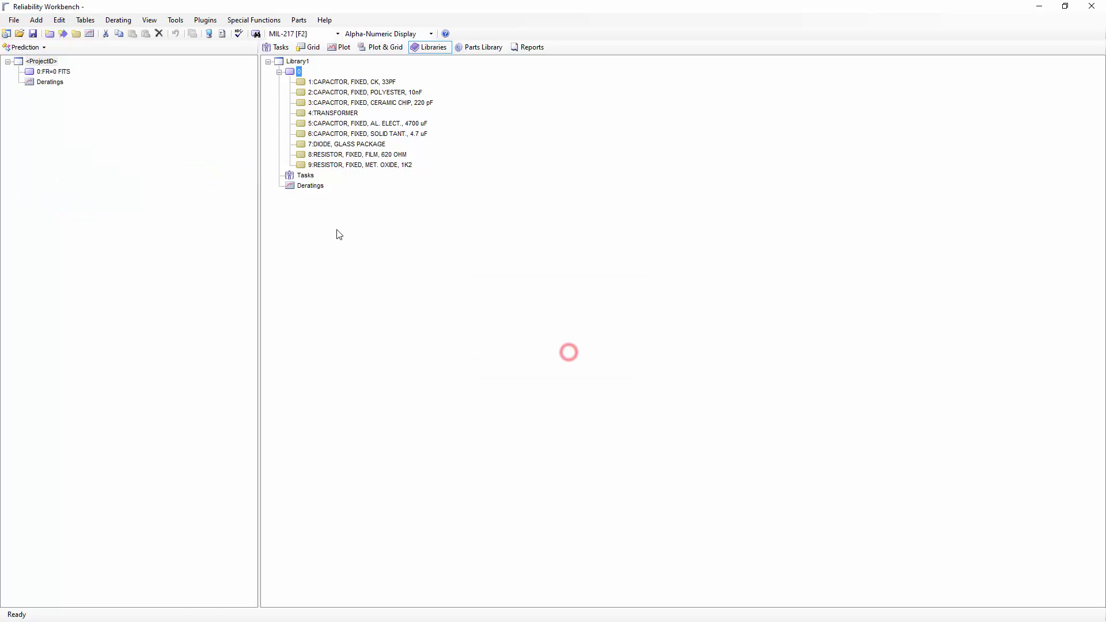
{"action": "key", "text": "alt+Tab"}
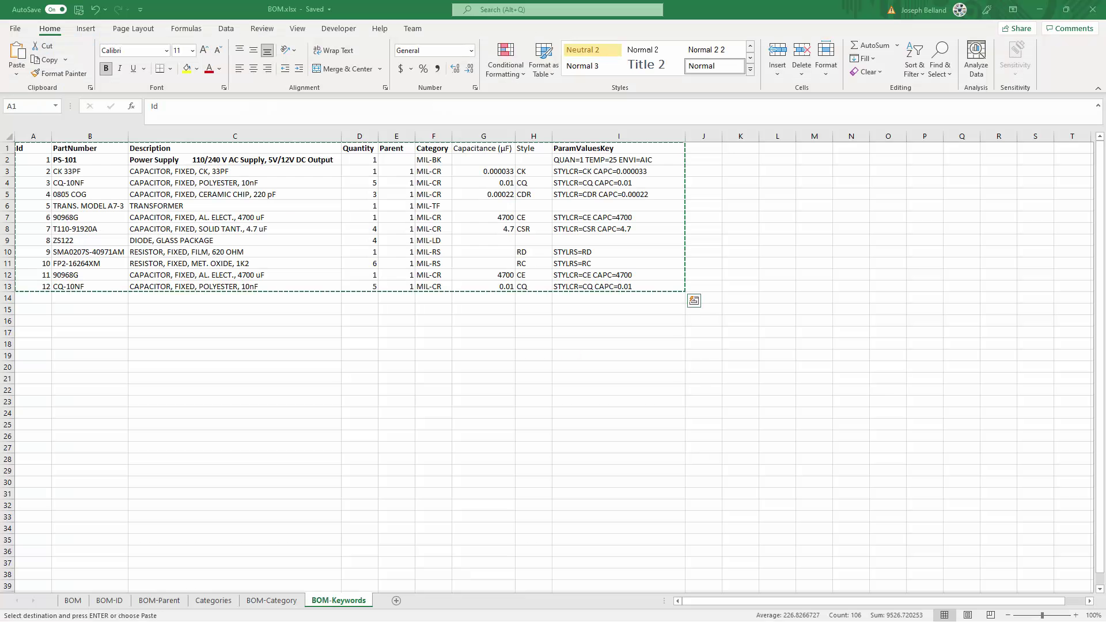
{"action": "key", "text": "ctrl+a"}
{"action": "key", "text": "ctrl+c"}
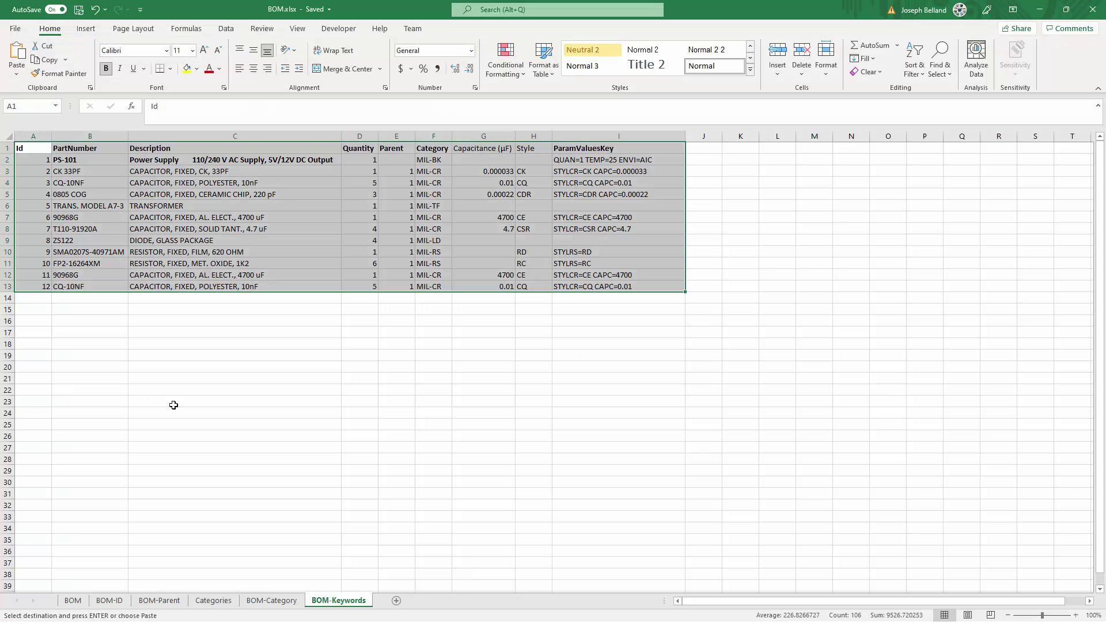
Copy the BOM sheet's table A1:E13 with ID, PartNumber, Description, Quantity and Parent
{"action": "left_click", "coordinate": [73, 602]}
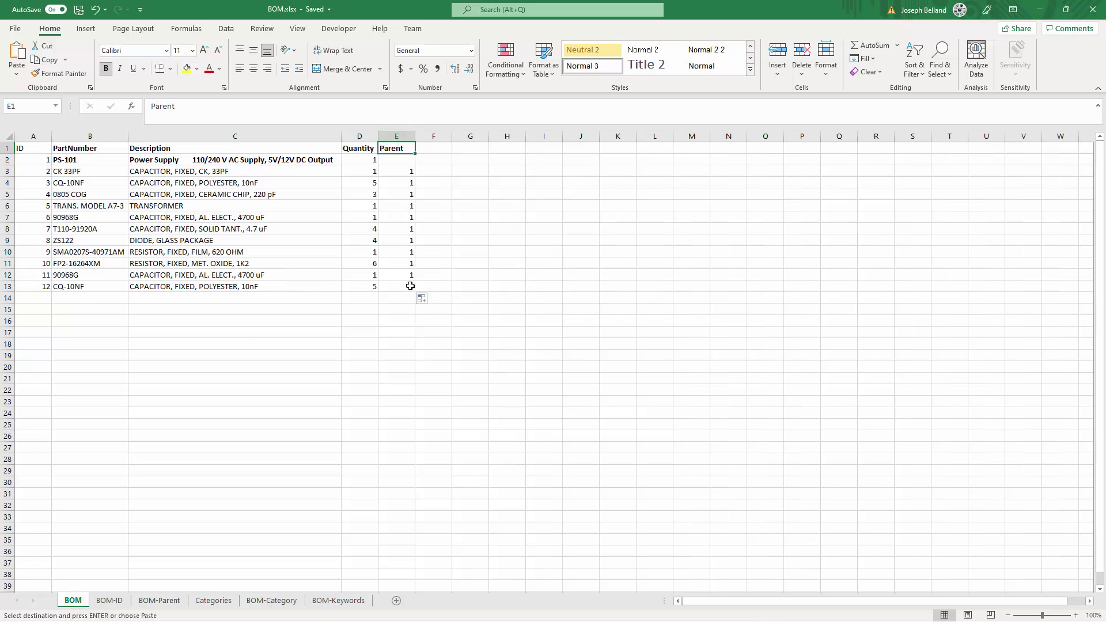
{"action": "left_click", "coordinate": [29, 149]}
{"action": "key", "text": "ctrl+a"}
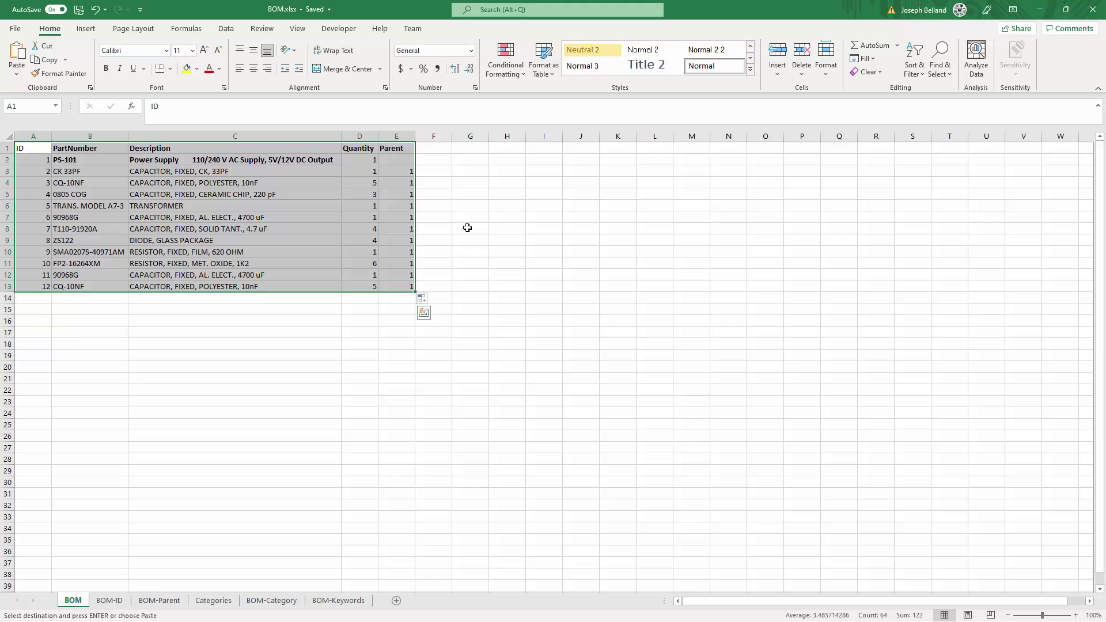
{"action": "left_click", "coordinate": [52, 61]}
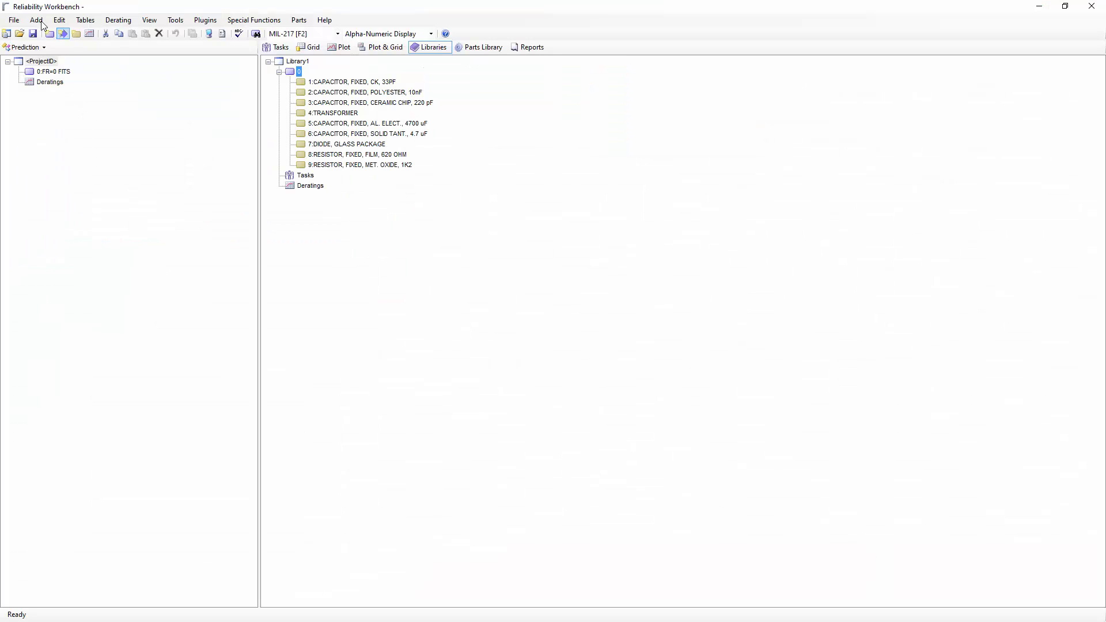
Start a clipboard import using first-row column names, matching the clipboard table to PDBlocks
{"action": "left_click", "coordinate": [14, 21]}
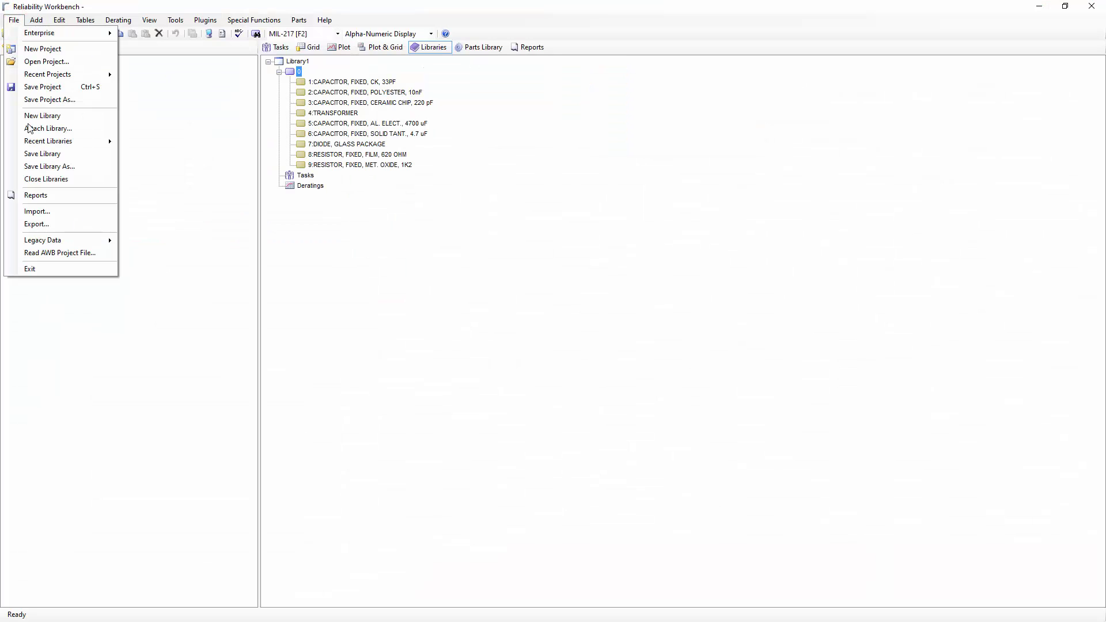
{"action": "left_click", "coordinate": [39, 211]}
{"action": "left_click", "coordinate": [506, 229]}
{"action": "left_click", "coordinate": [497, 271]}
{"action": "left_click", "coordinate": [458, 375]}
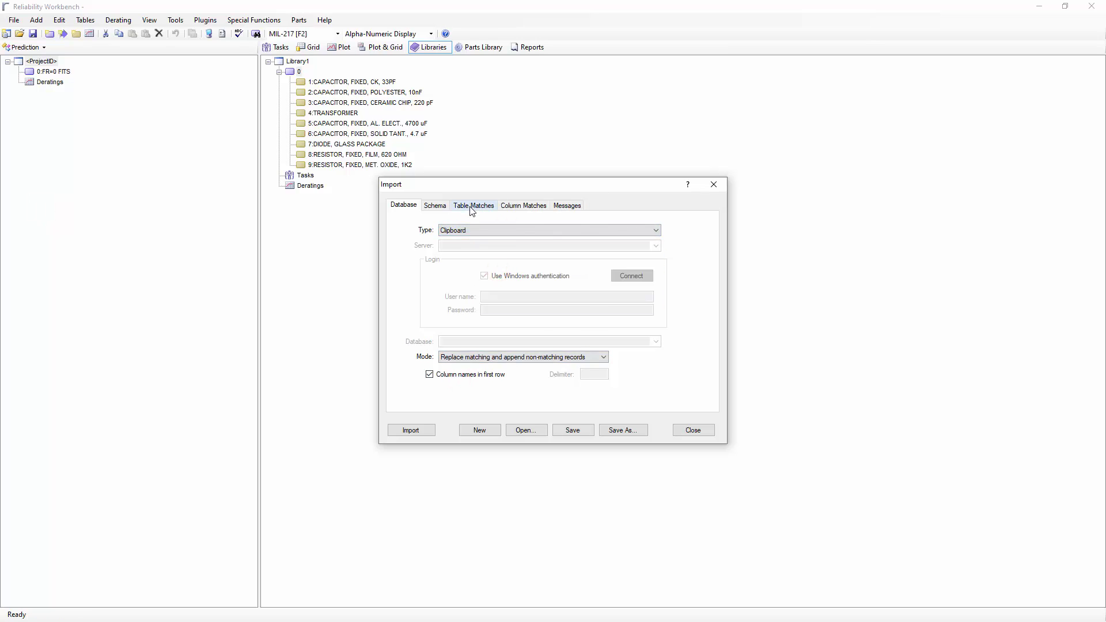
{"action": "left_click", "coordinate": [473, 206]}
{"action": "left_click", "coordinate": [424, 258]}
{"action": "left_click", "coordinate": [594, 297]}
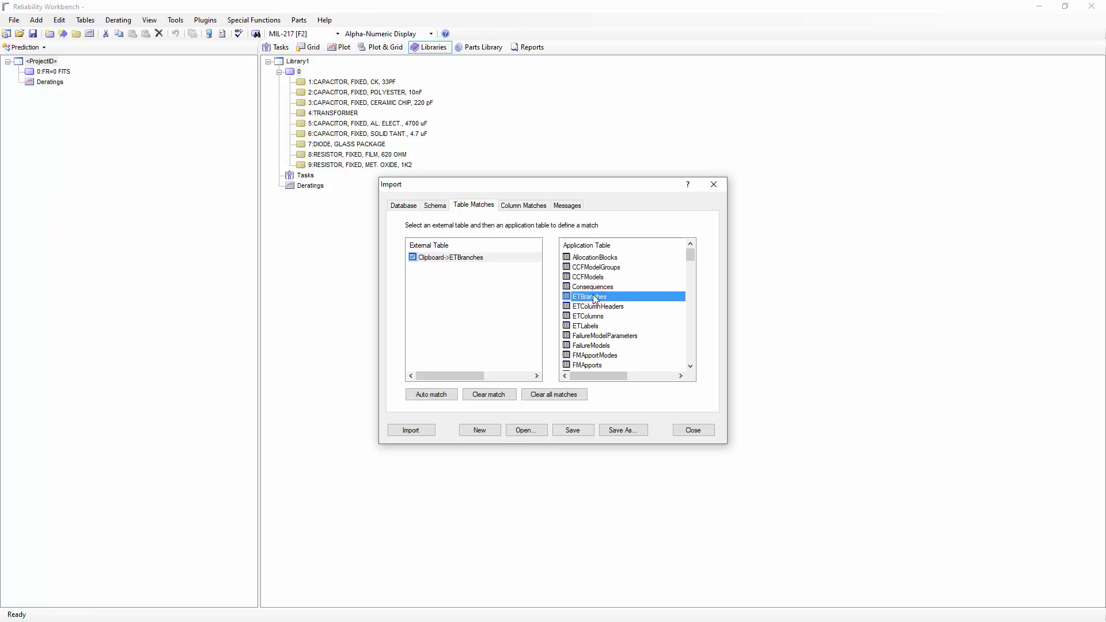
{"action": "scroll", "coordinate": [599, 324], "scroll_direction": "down", "scroll_amount": 2}
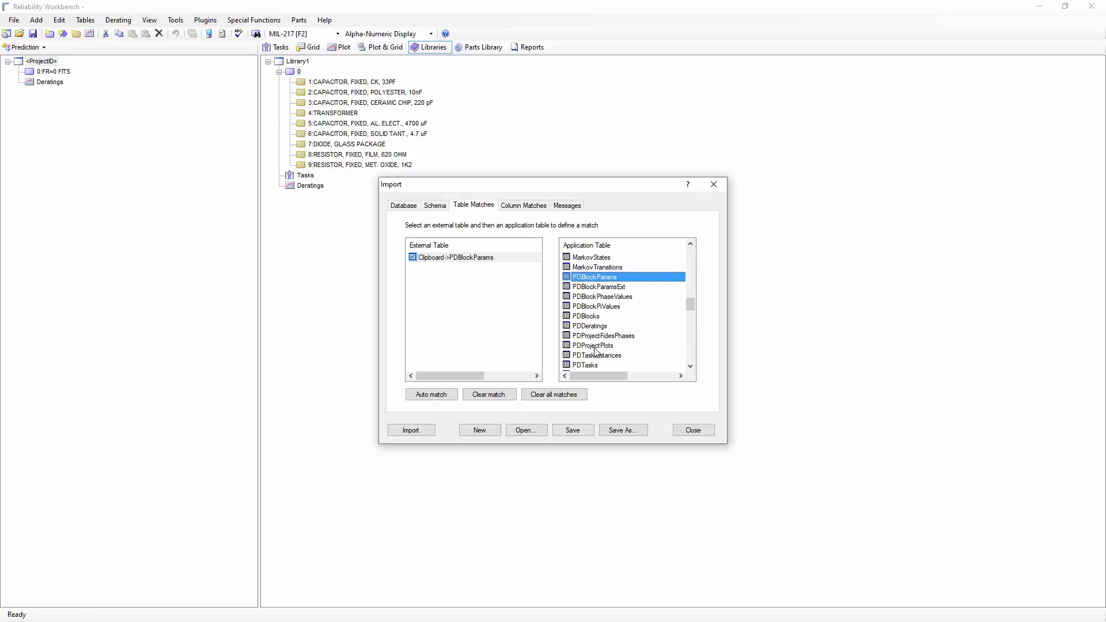
{"action": "left_click", "coordinate": [600, 318]}
Auto-match the columns, import the BOM, and close without saving the import settings
{"action": "left_click", "coordinate": [524, 205]}
{"action": "left_click", "coordinate": [445, 392]}
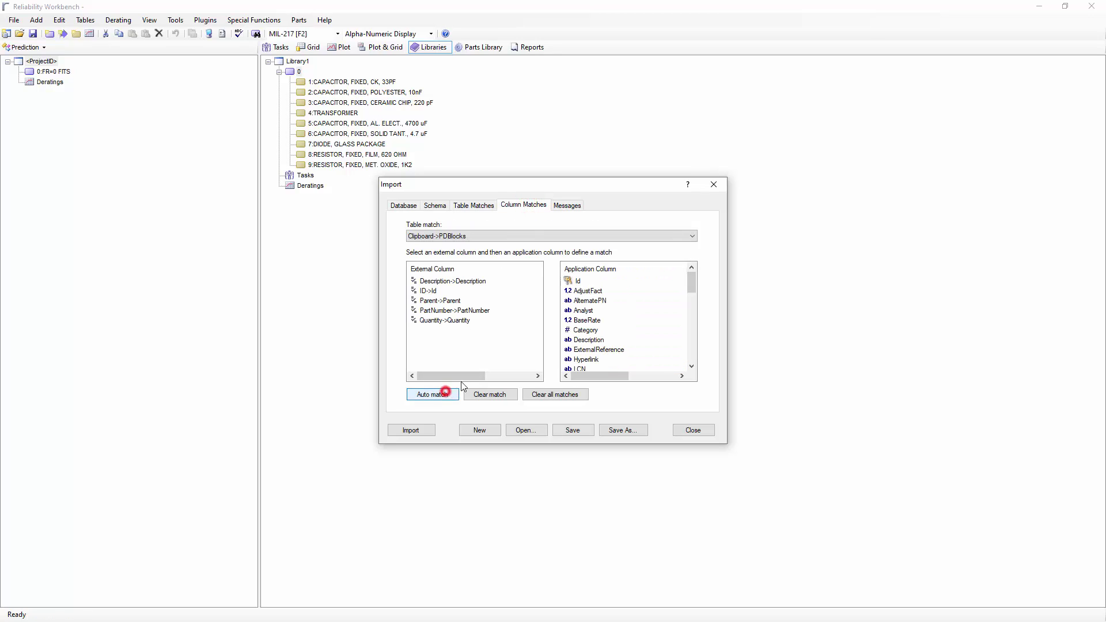
{"action": "left_click", "coordinate": [410, 431]}
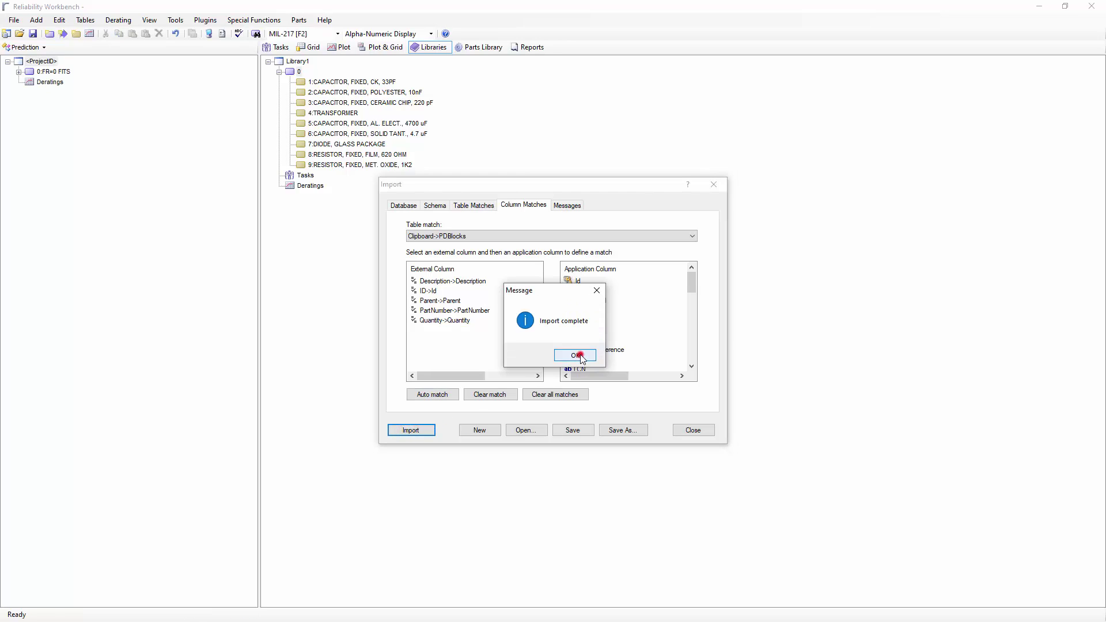
{"action": "left_click", "coordinate": [570, 356]}
{"action": "left_click", "coordinate": [693, 432]}
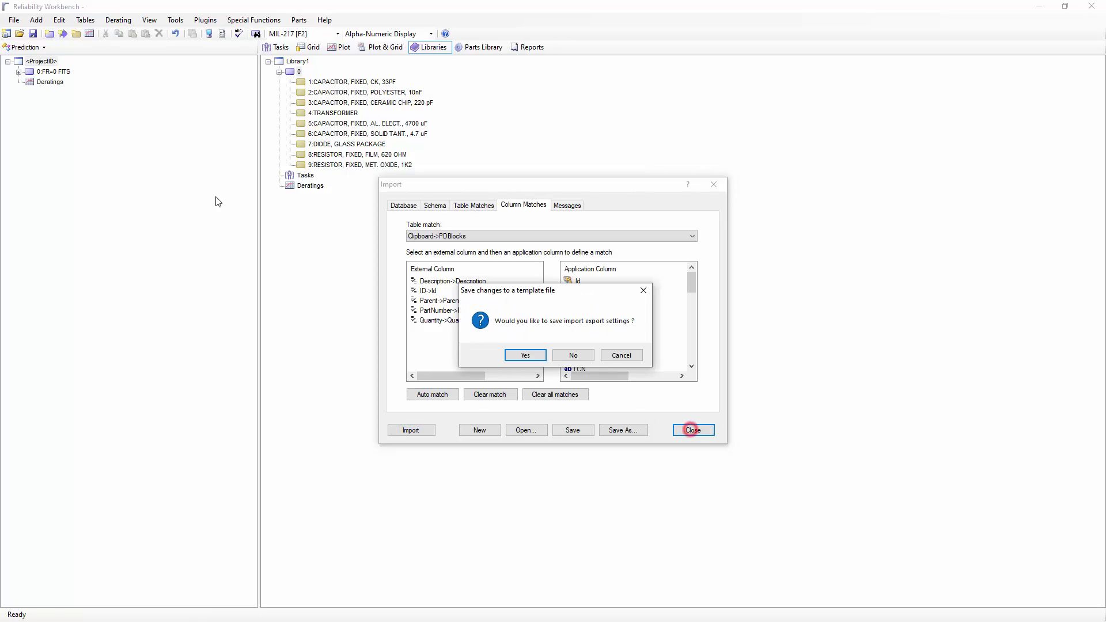
{"action": "left_click", "coordinate": [583, 356]}
Expand 0:FR=0 FITS and Power Supply, then view the CK 33PF capacitor's Block Properties
{"action": "left_click", "coordinate": [22, 72]}
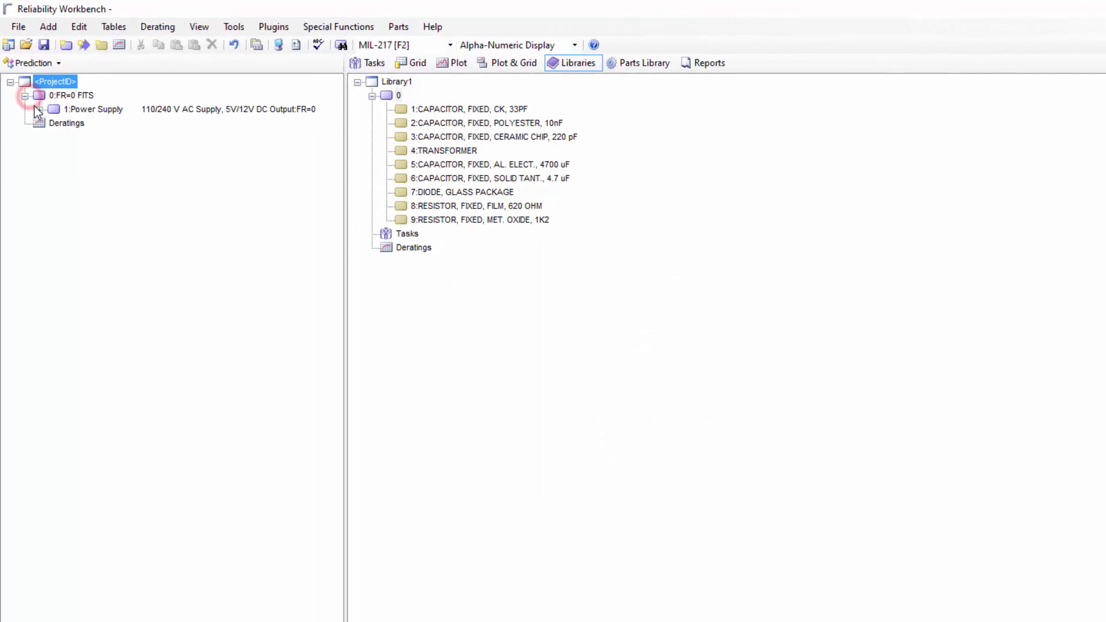
{"action": "left_click", "coordinate": [30, 82]}
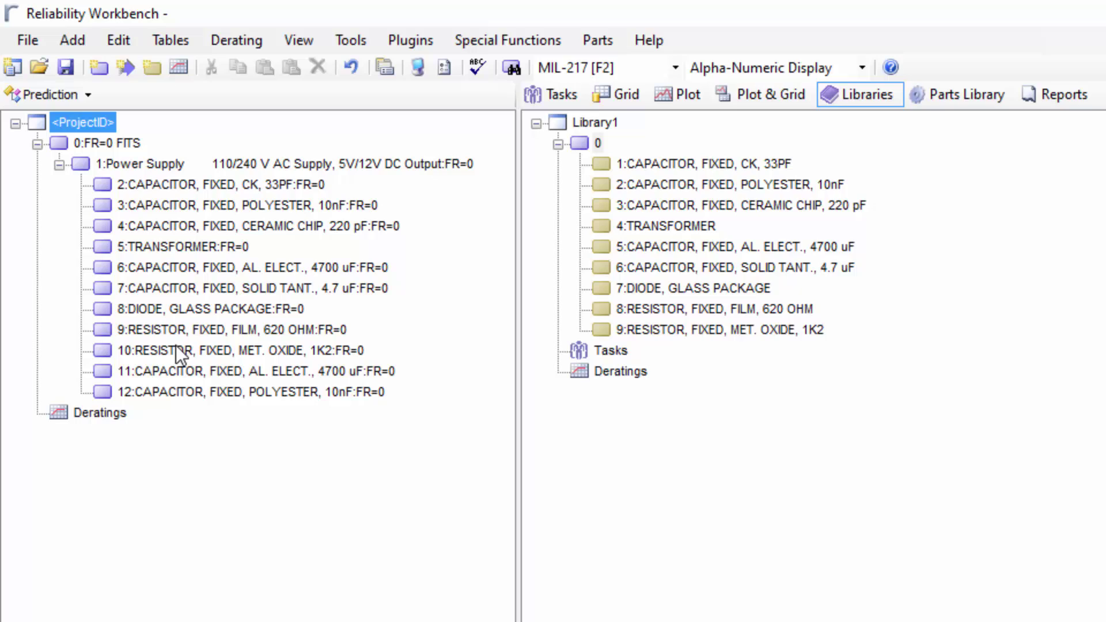
{"action": "double_click", "coordinate": [165, 182]}
{"action": "left_click", "coordinate": [842, 442]}
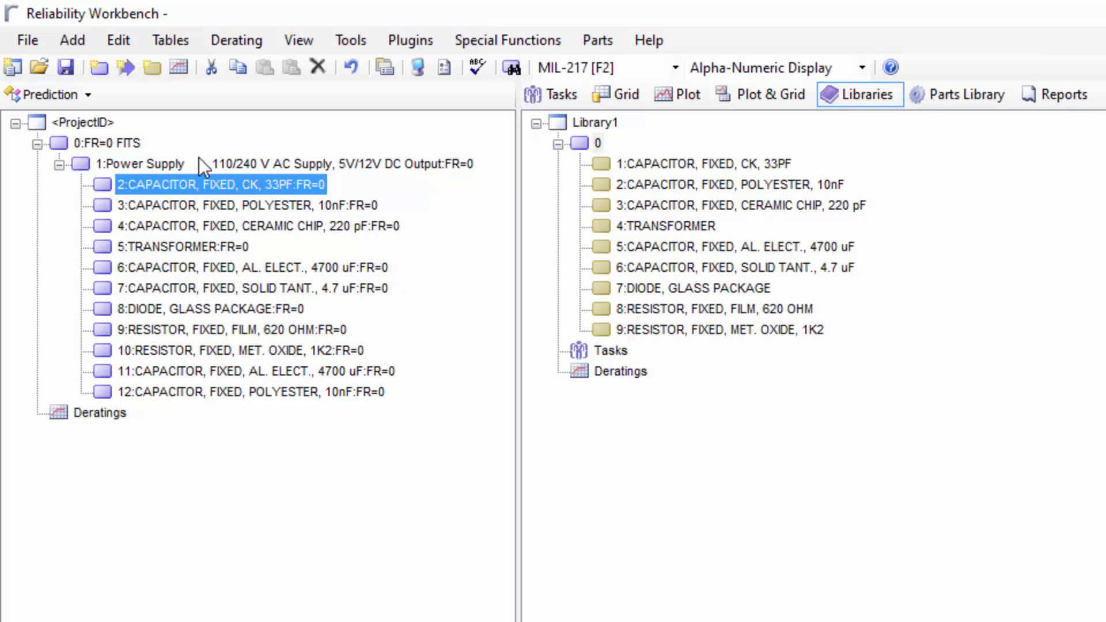
Run Copy Library Parts Parameters to Matching Project Parts, bringing Power Supply to 1596 FITS
{"action": "left_click", "coordinate": [524, 33]}
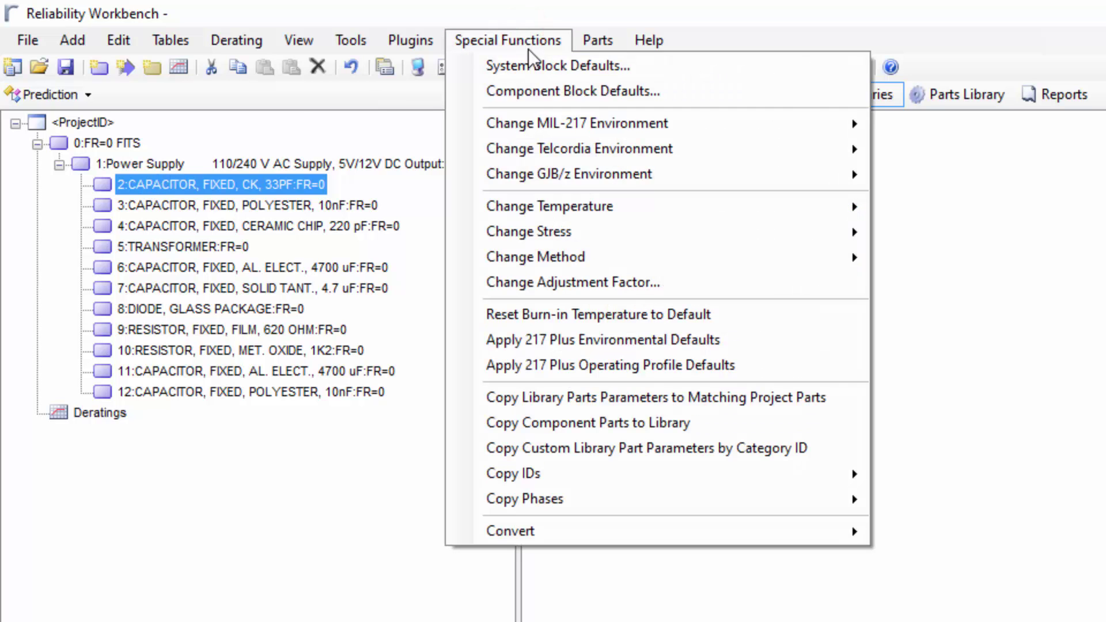
{"action": "left_click", "coordinate": [467, 398]}
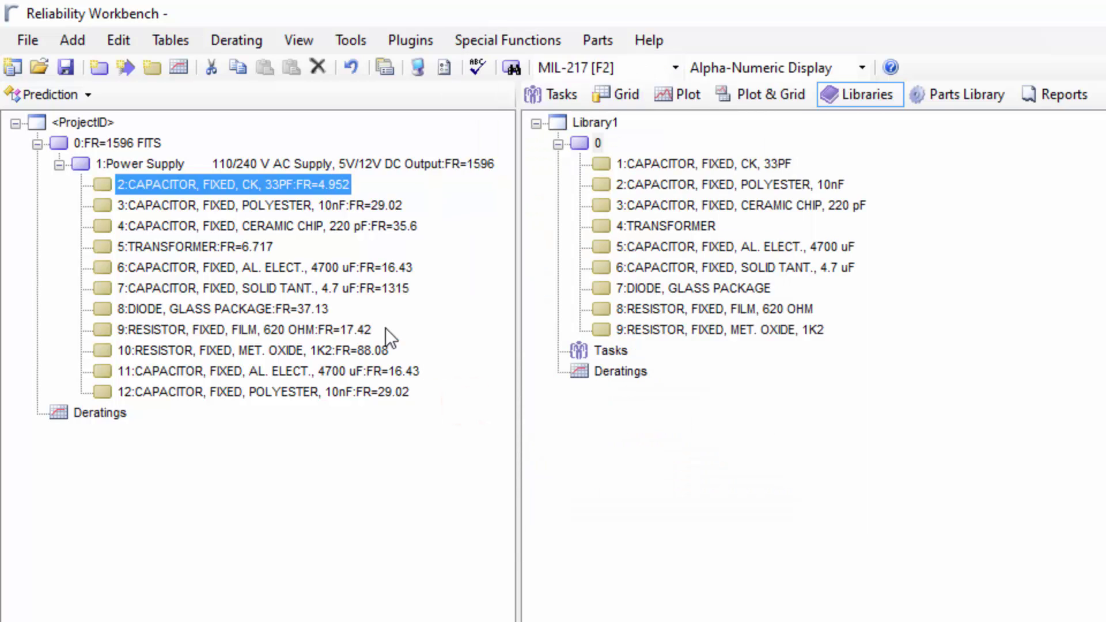
{"action": "double_click", "coordinate": [144, 185]}
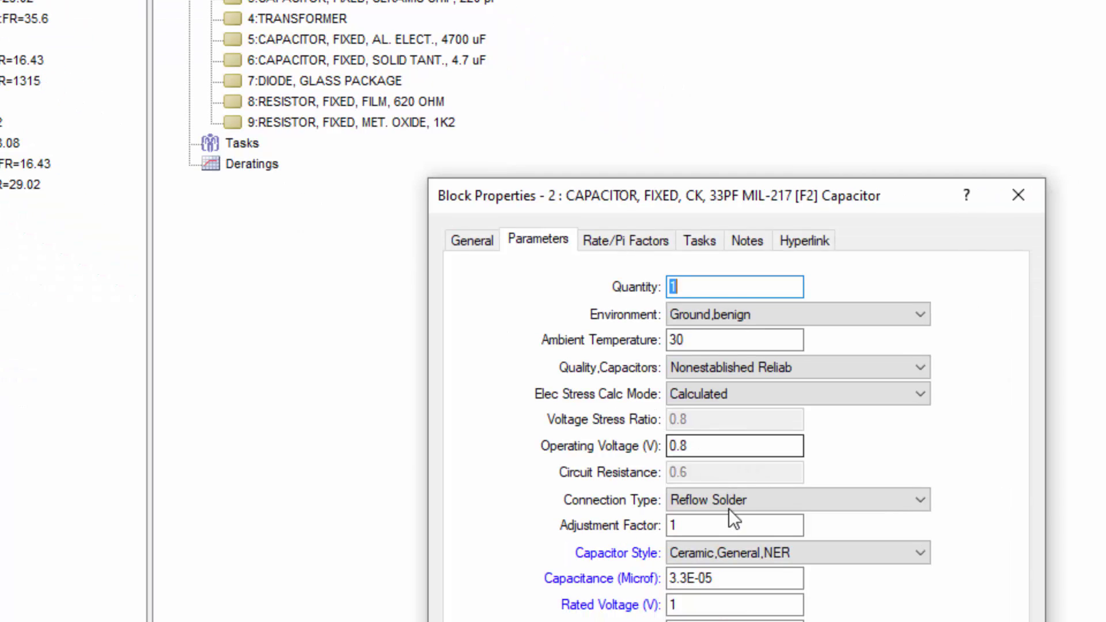